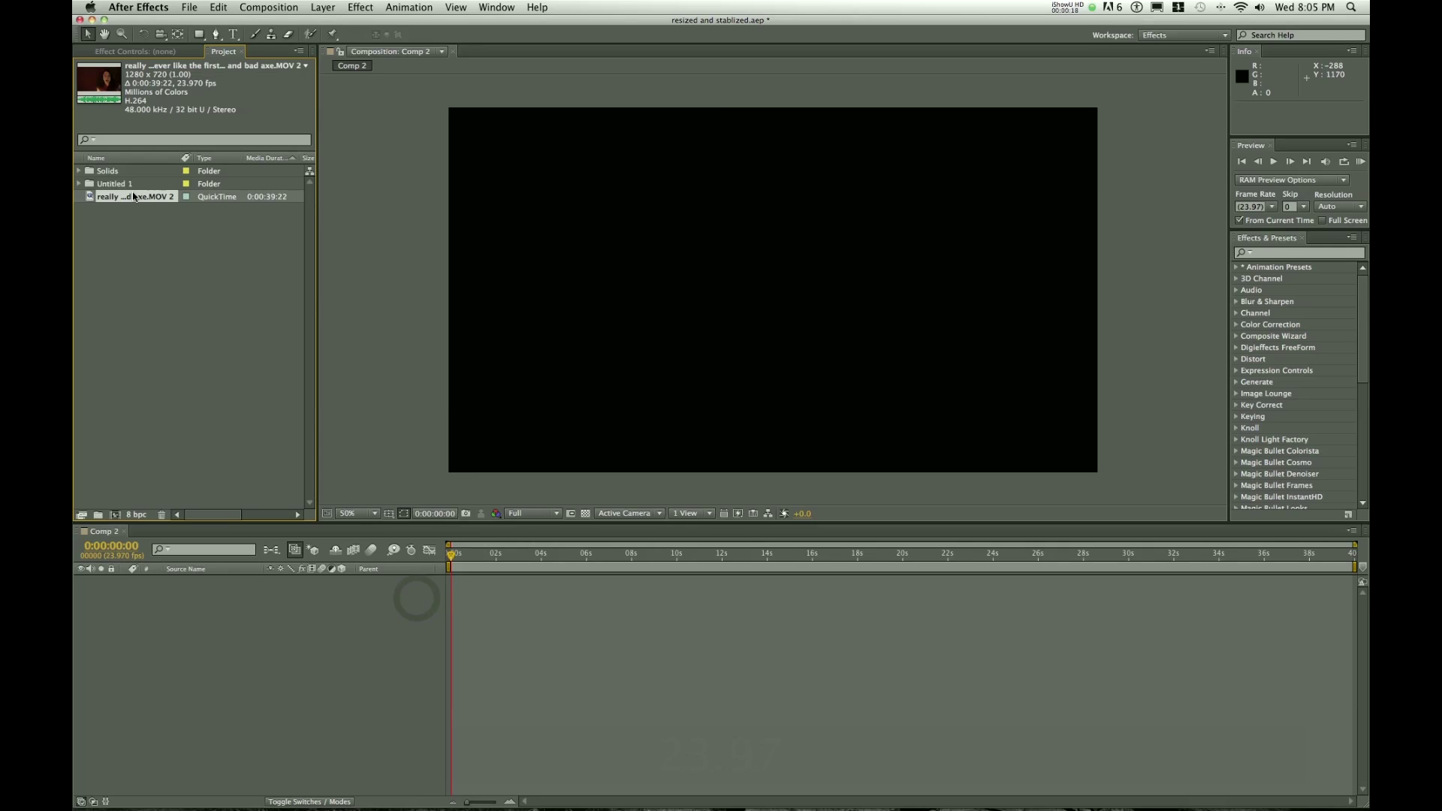
Step: Apply the Magic Bullet Instant HD effect to the clip placed in Comp 2
left_click(385, 6)
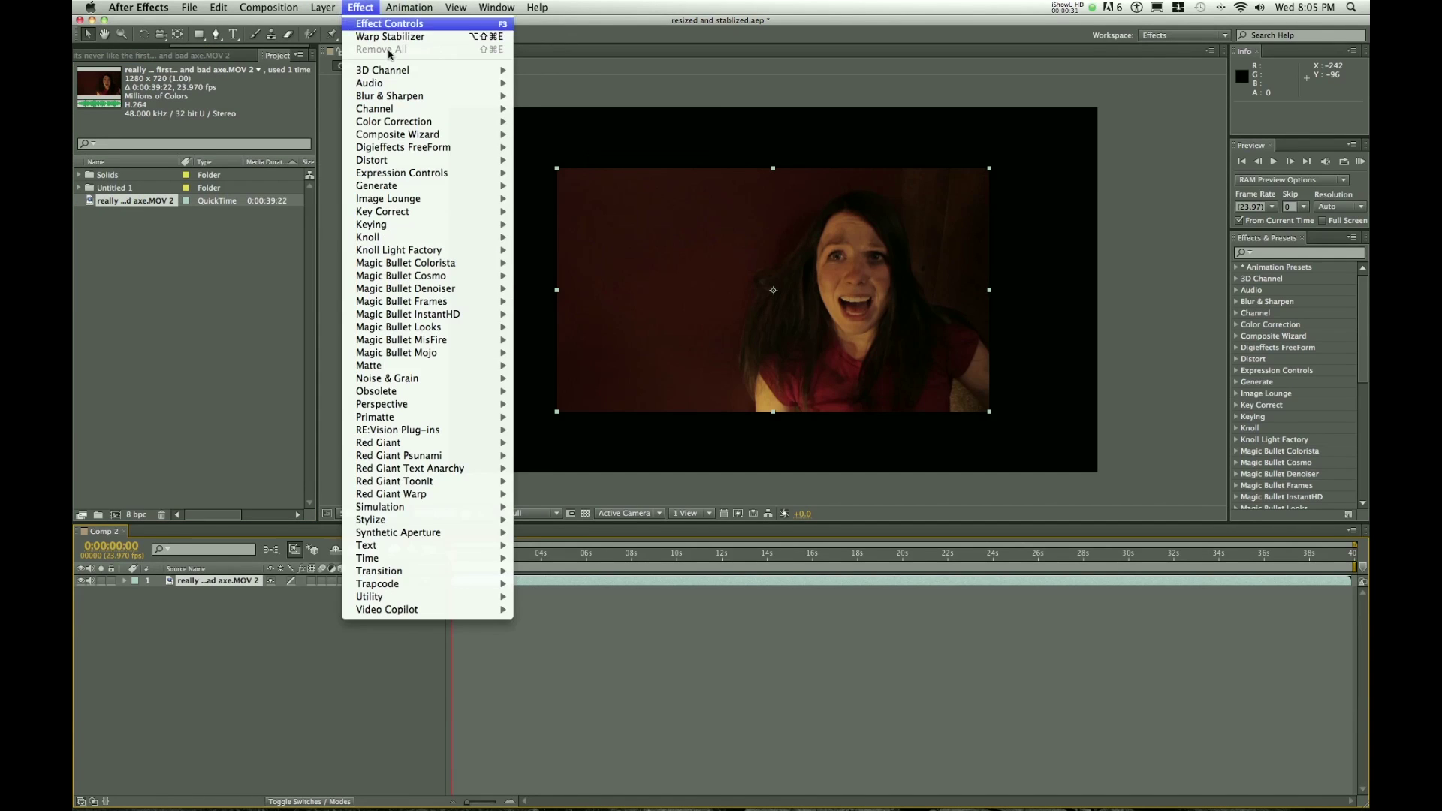
mouse_move(493, 315)
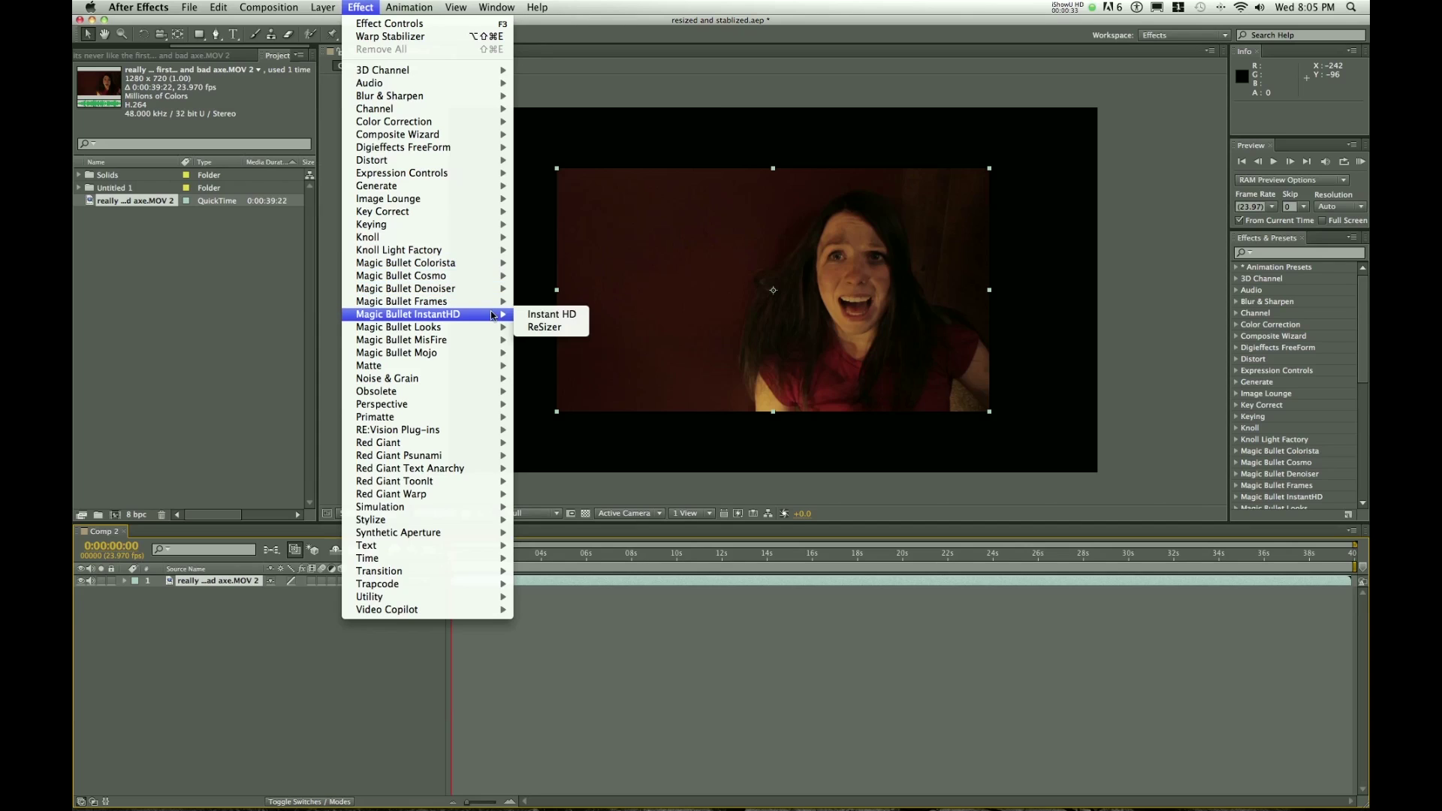
left_click(536, 316)
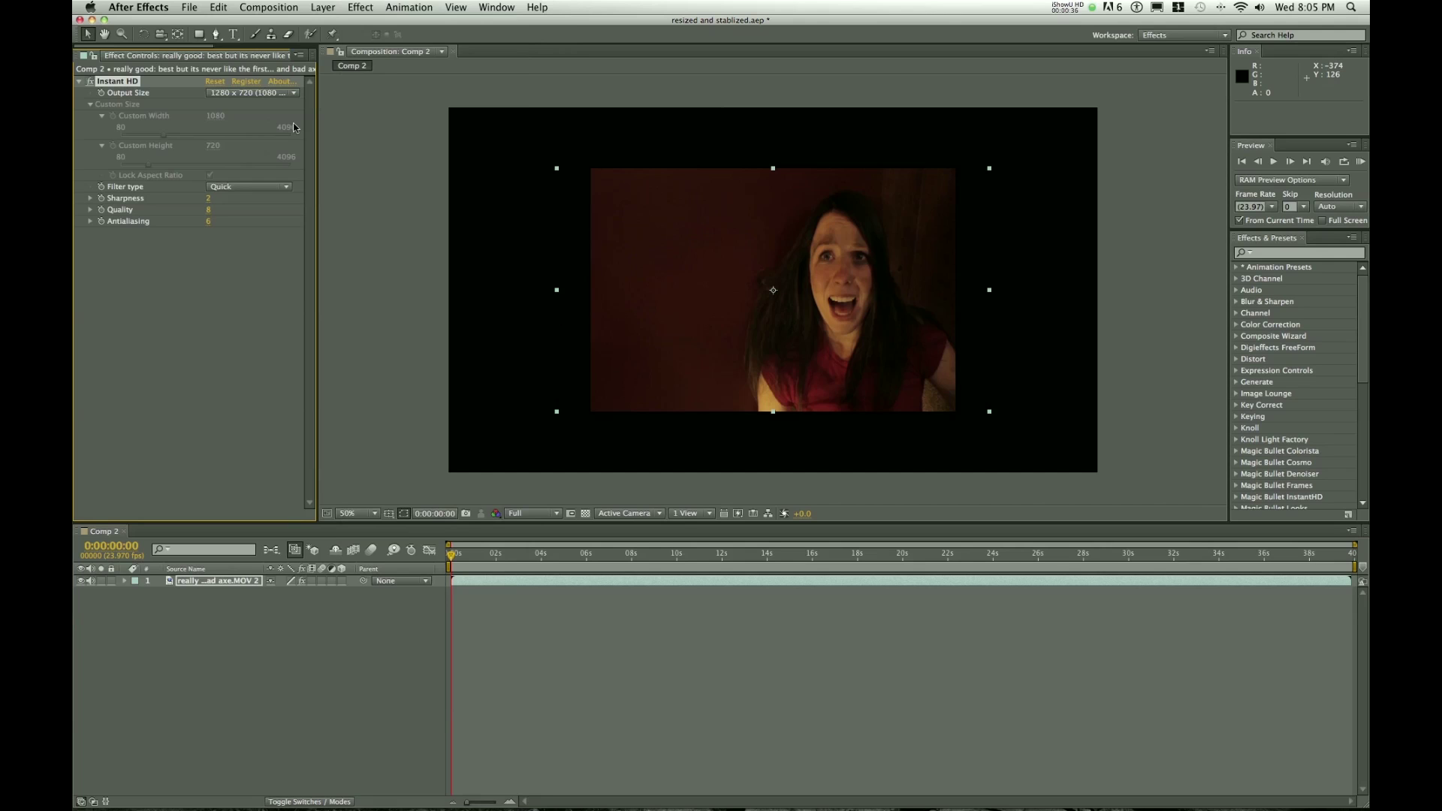
Step: Set Instant HD's output size to Custom, unlock the aspect ratio, and make the custom size 1920 wide by 1080 high
left_click(278, 94)
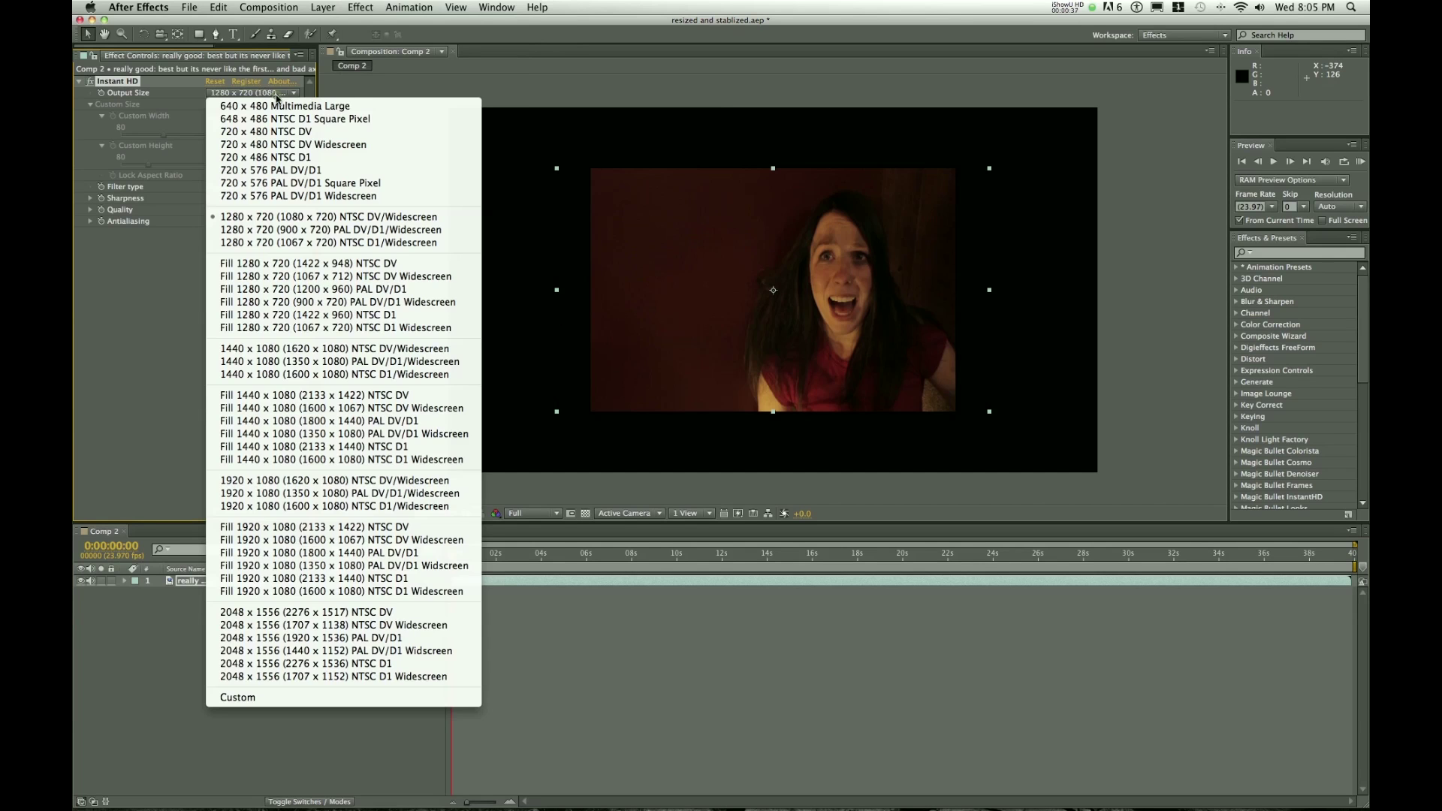
left_click(385, 697)
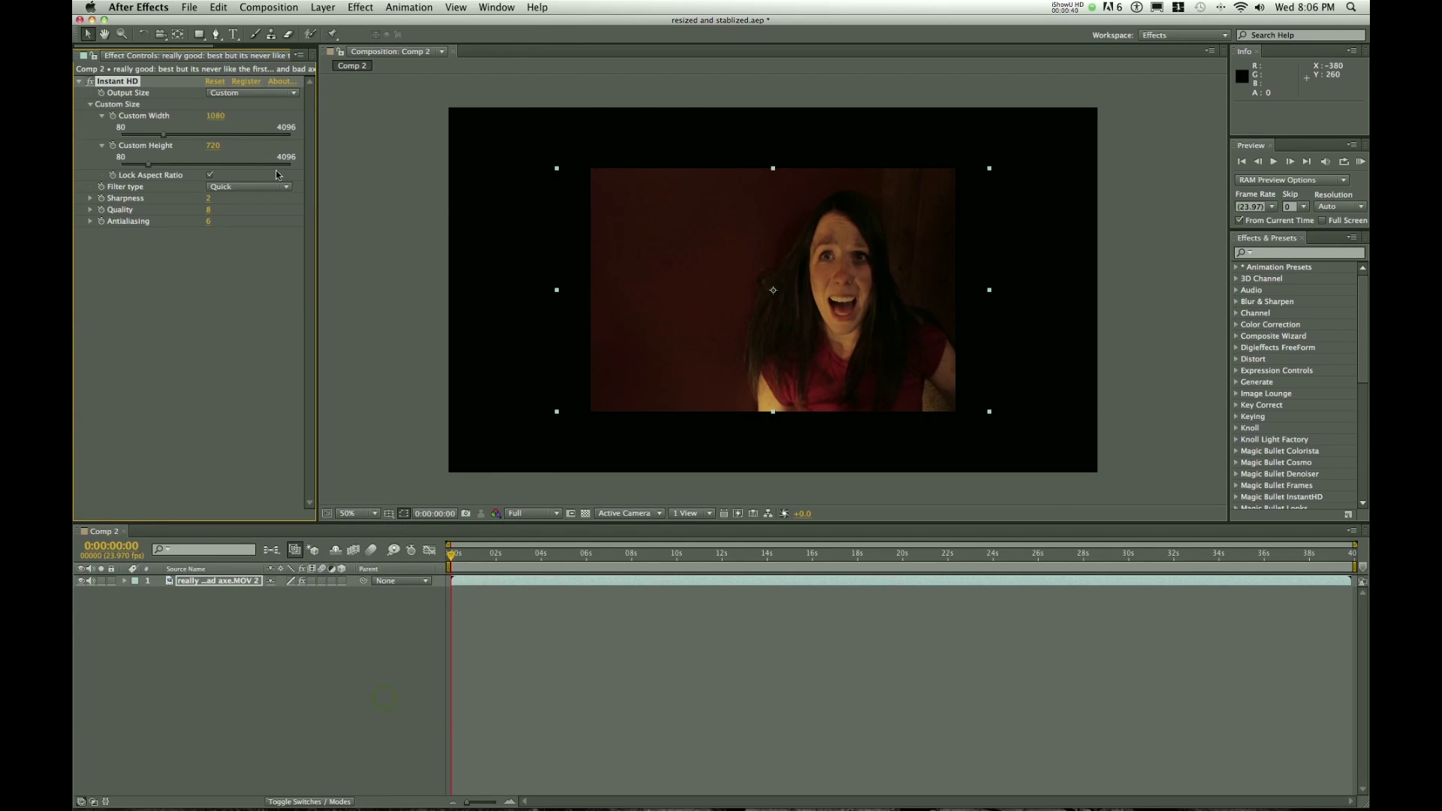
left_click(210, 175)
left_click(215, 116)
type("1920")
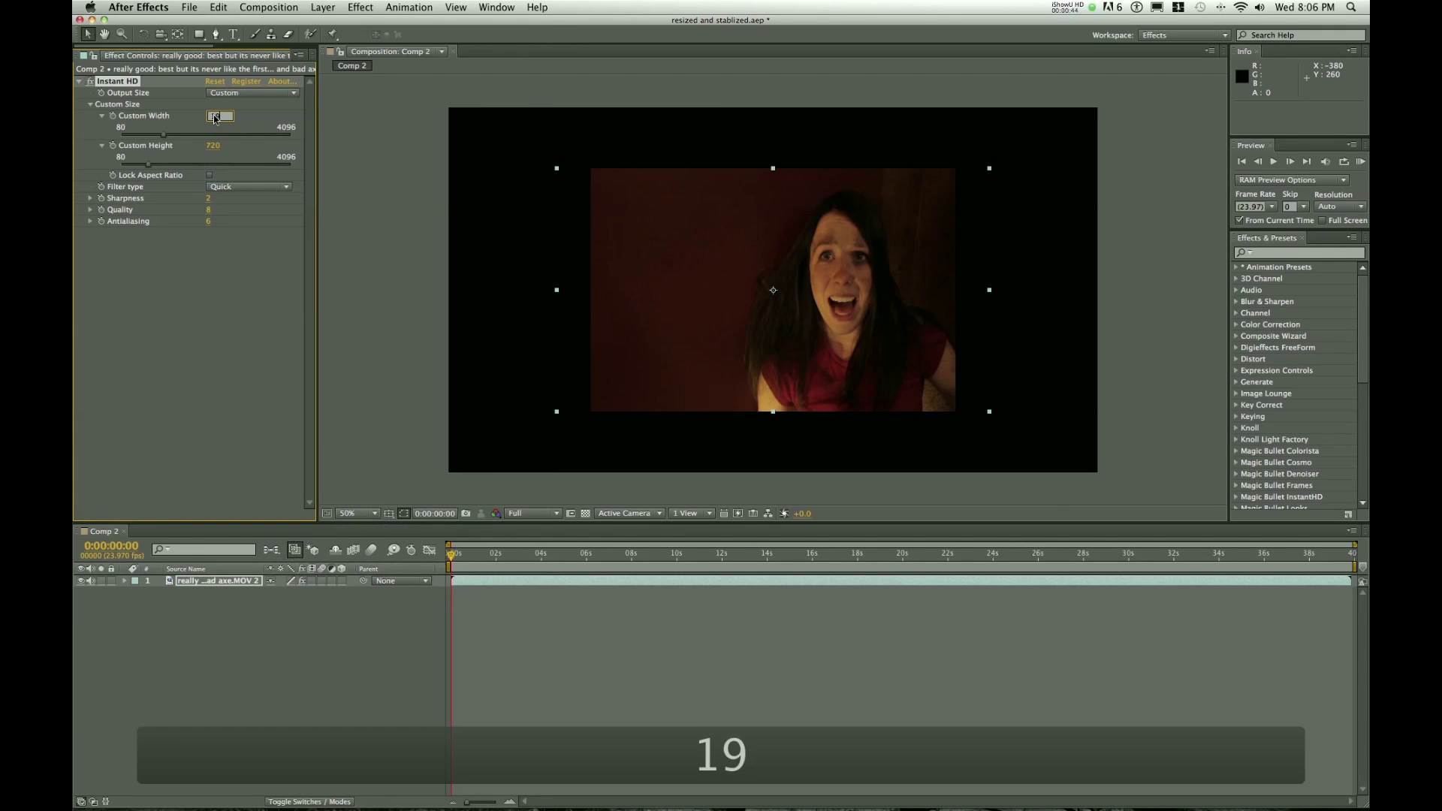
left_click(217, 147)
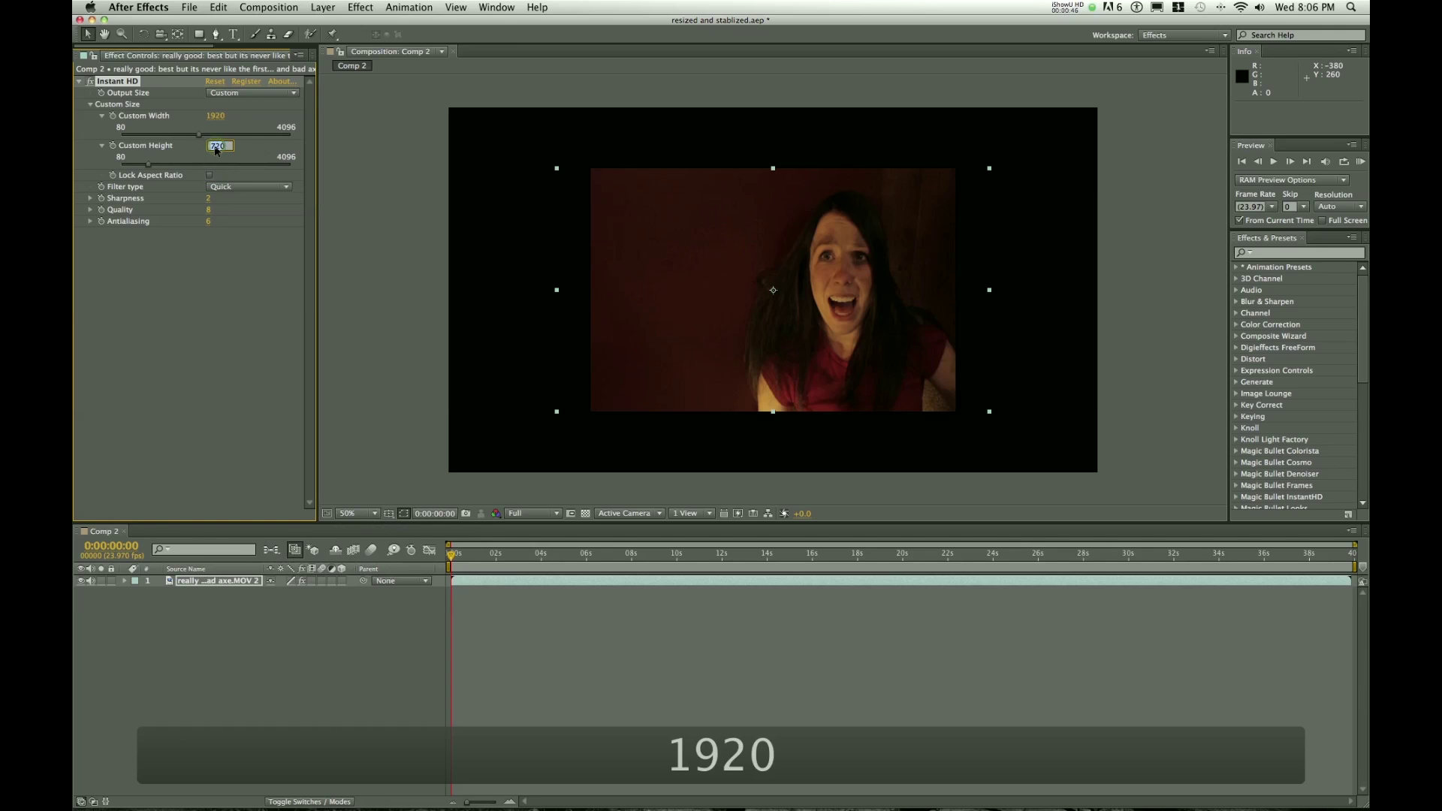
type("1080")
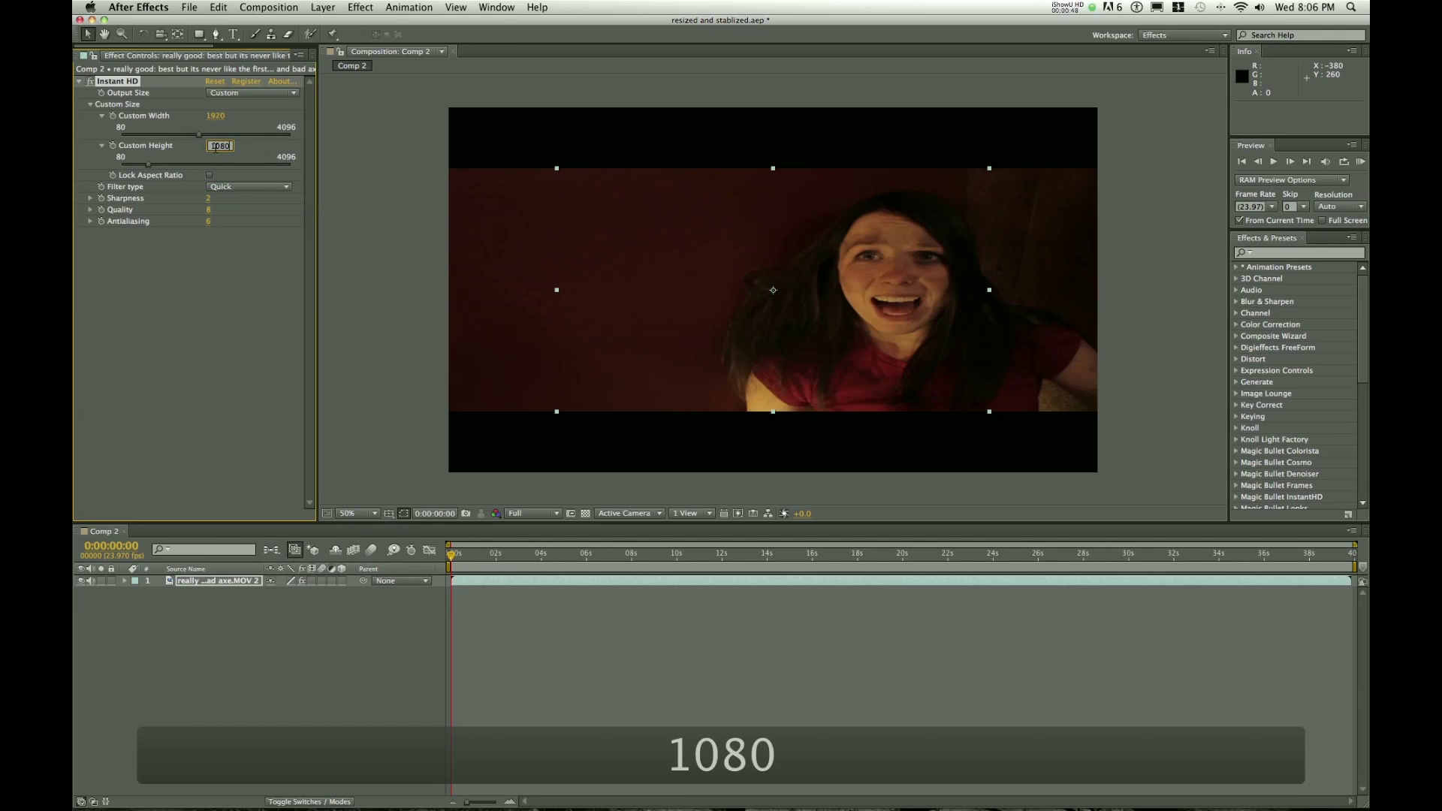
left_click(267, 373)
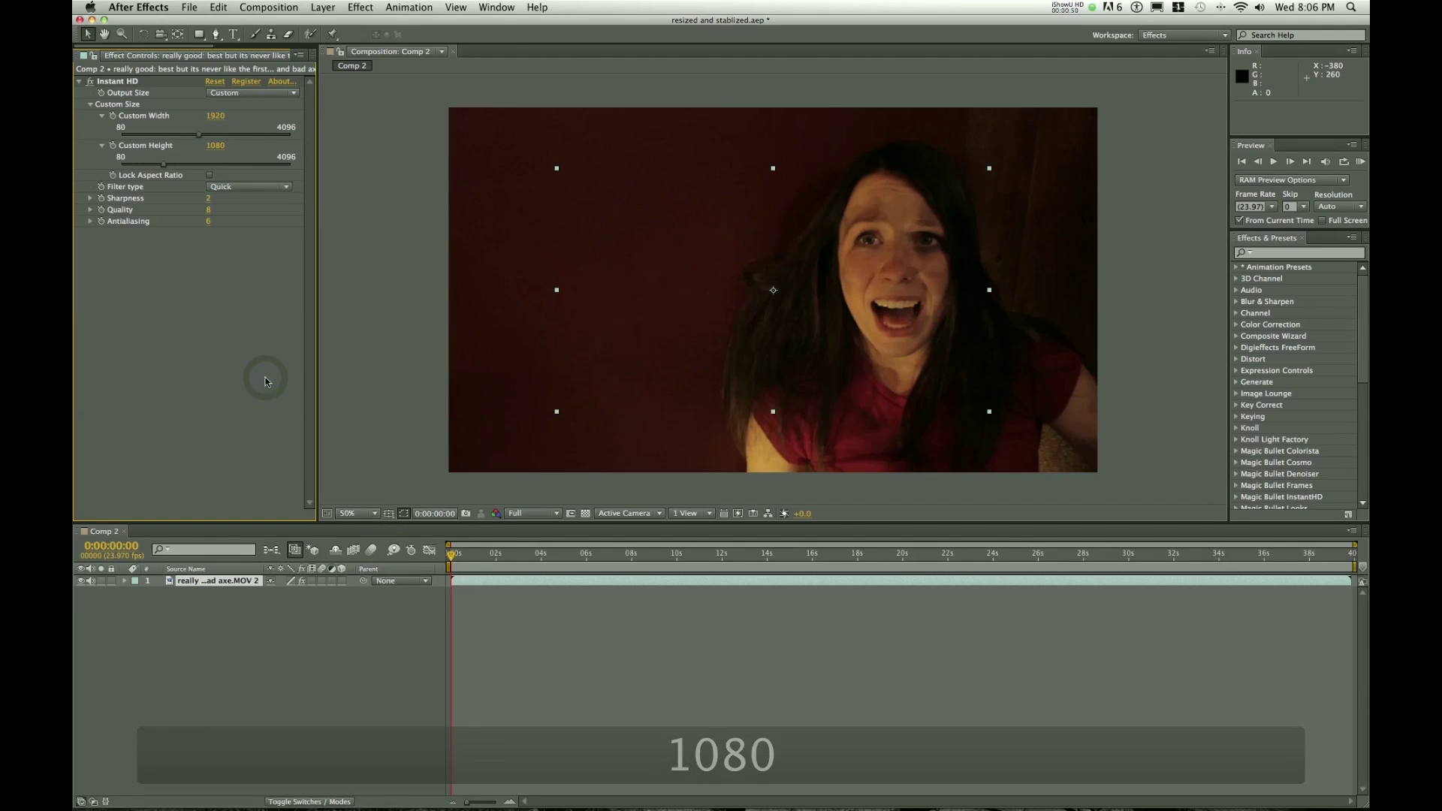
Step: Set Instant HD's filter type to Best, with sharpness 20, quality 25 and antialiasing 10
left_click(247, 187)
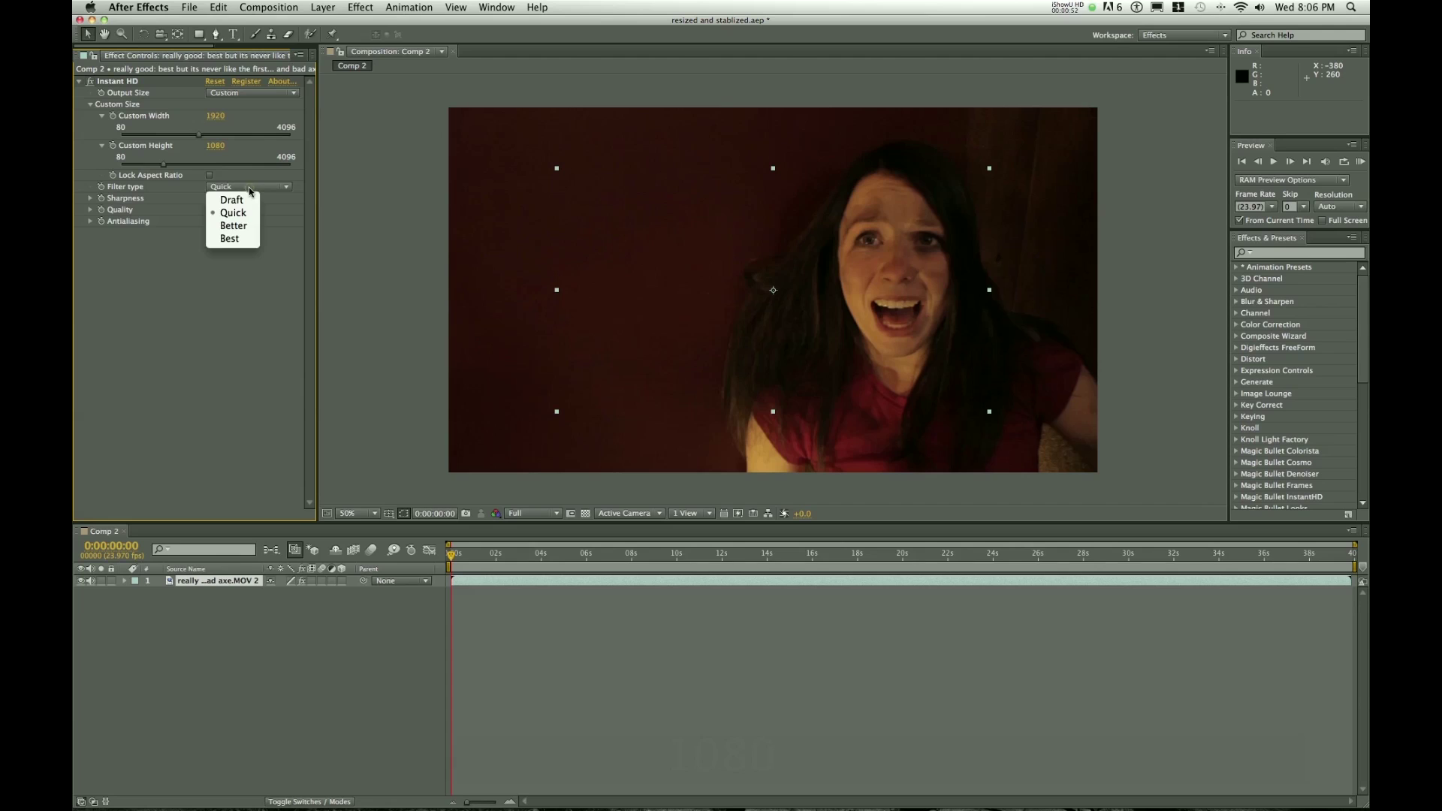
left_click(239, 245)
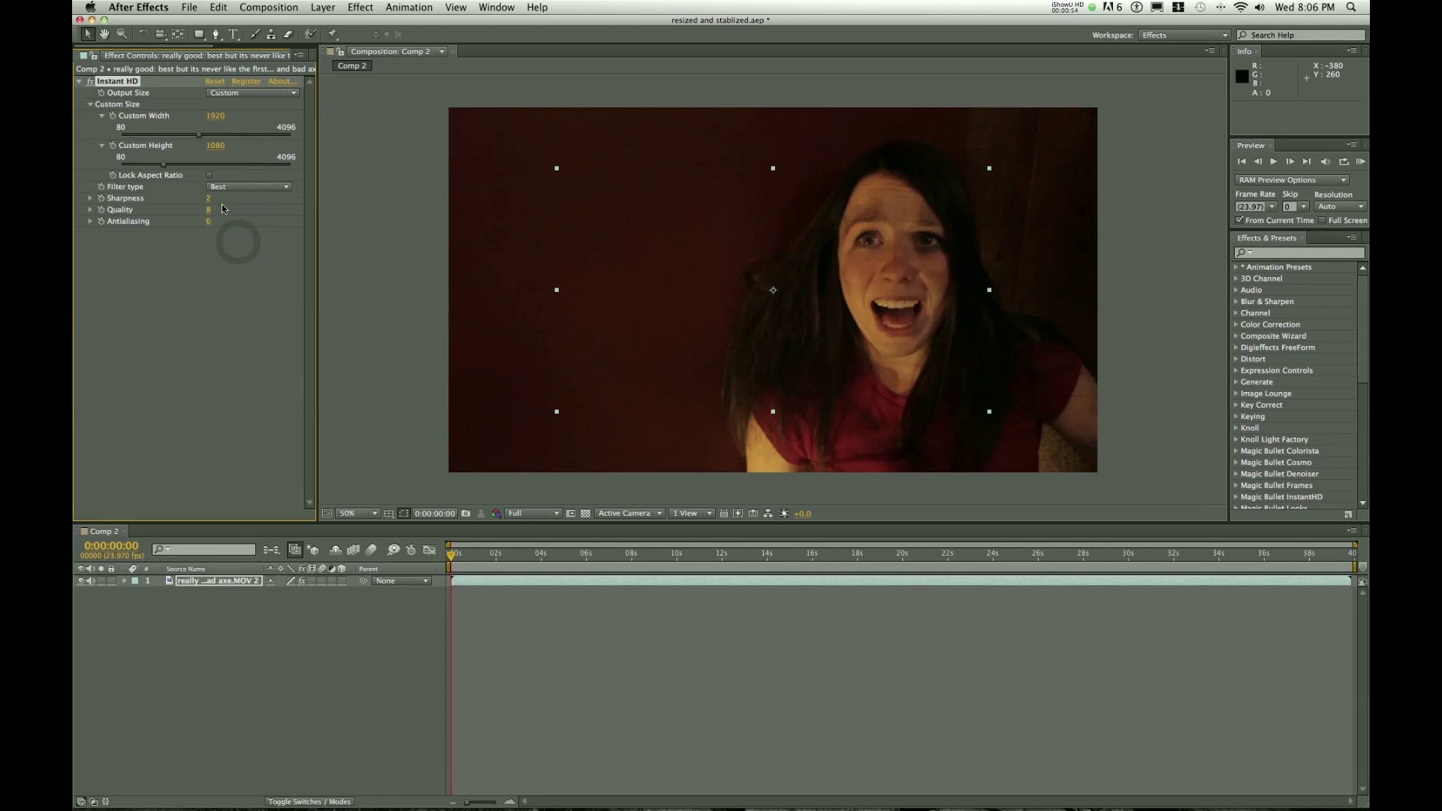
type("20")
key("Tab")
type("25")
key("Tab")
type("10")
key("Return")
Step: Pre-compose the resized clip layer, moving all attributes into the new composition
right_click(206, 583)
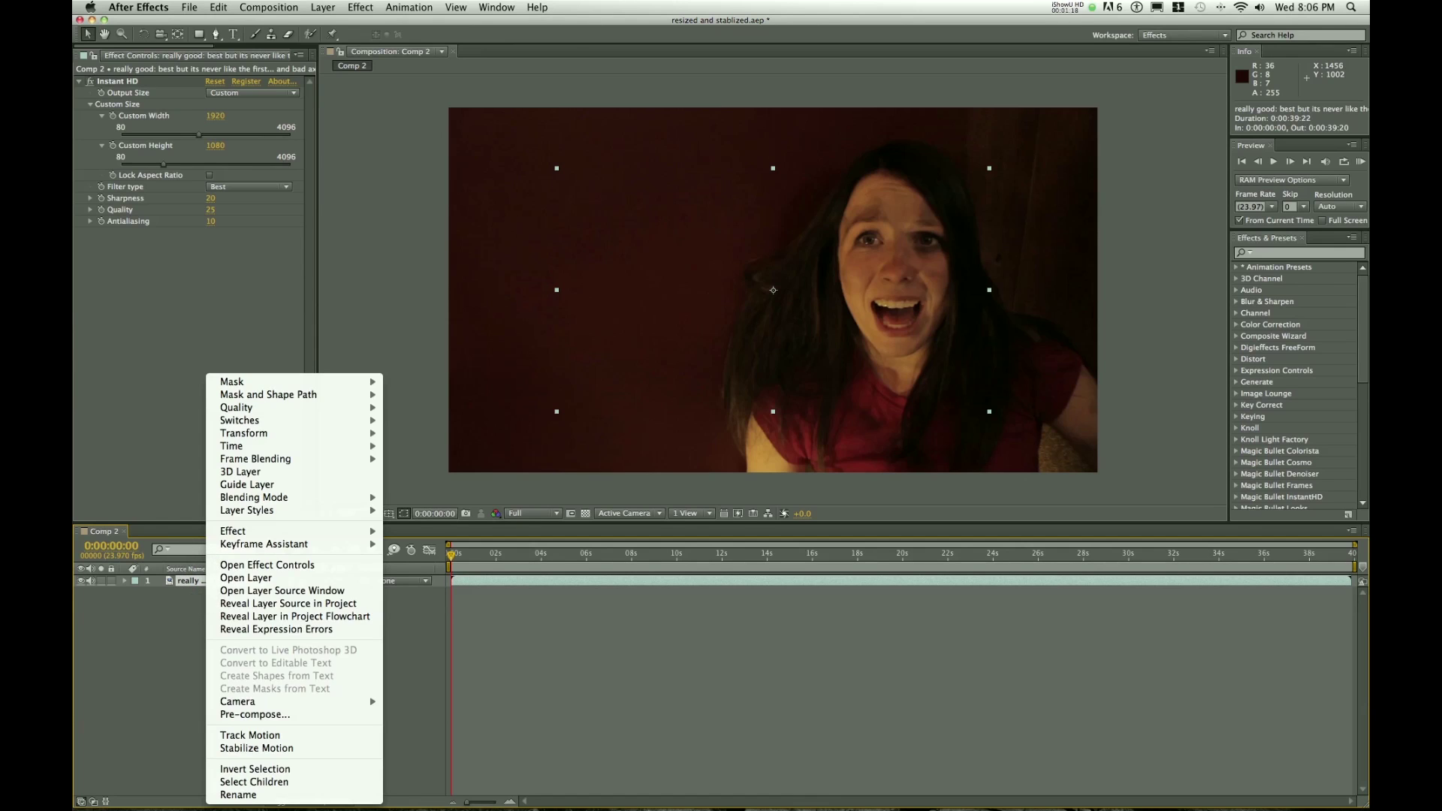
left_click(271, 715)
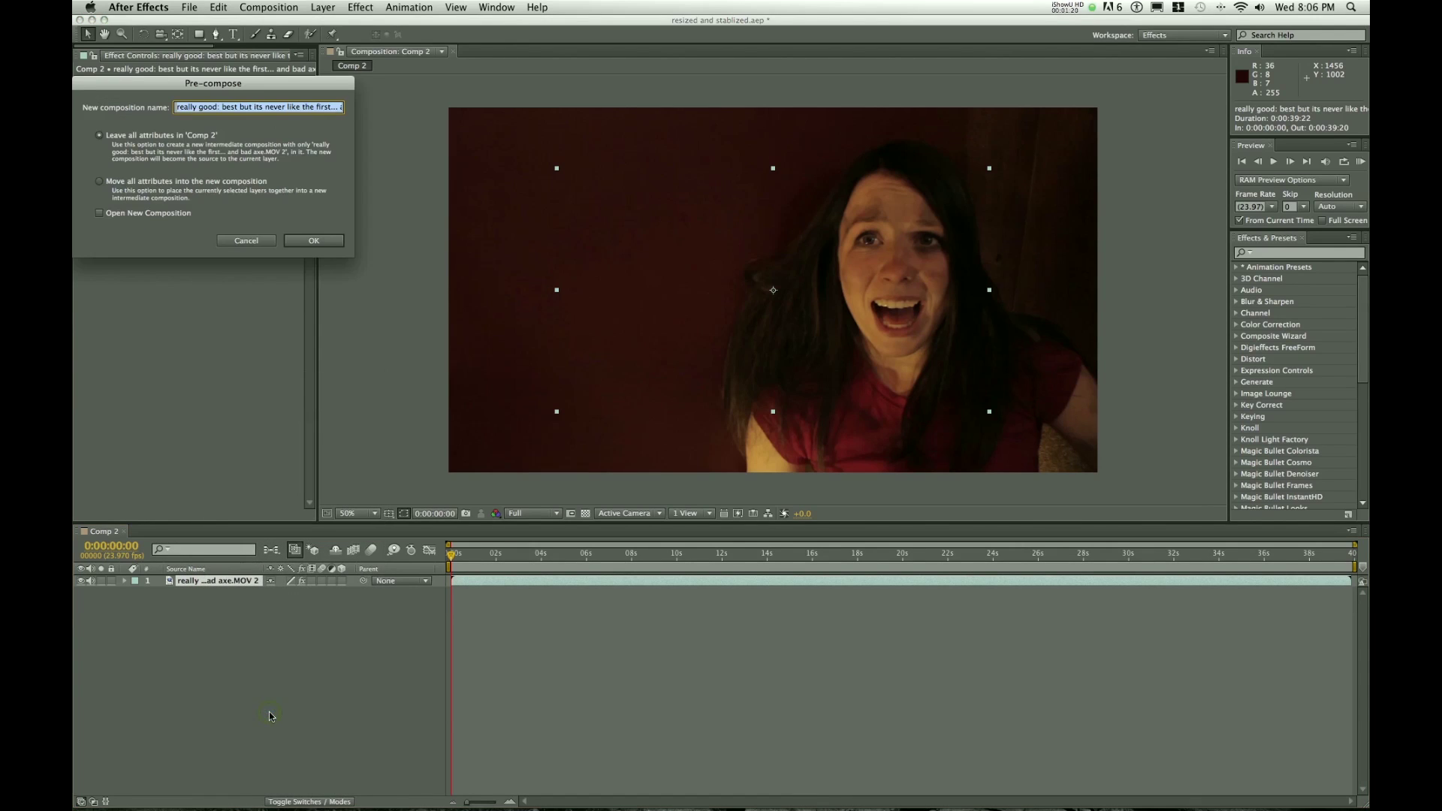
left_click(191, 183)
left_click(314, 241)
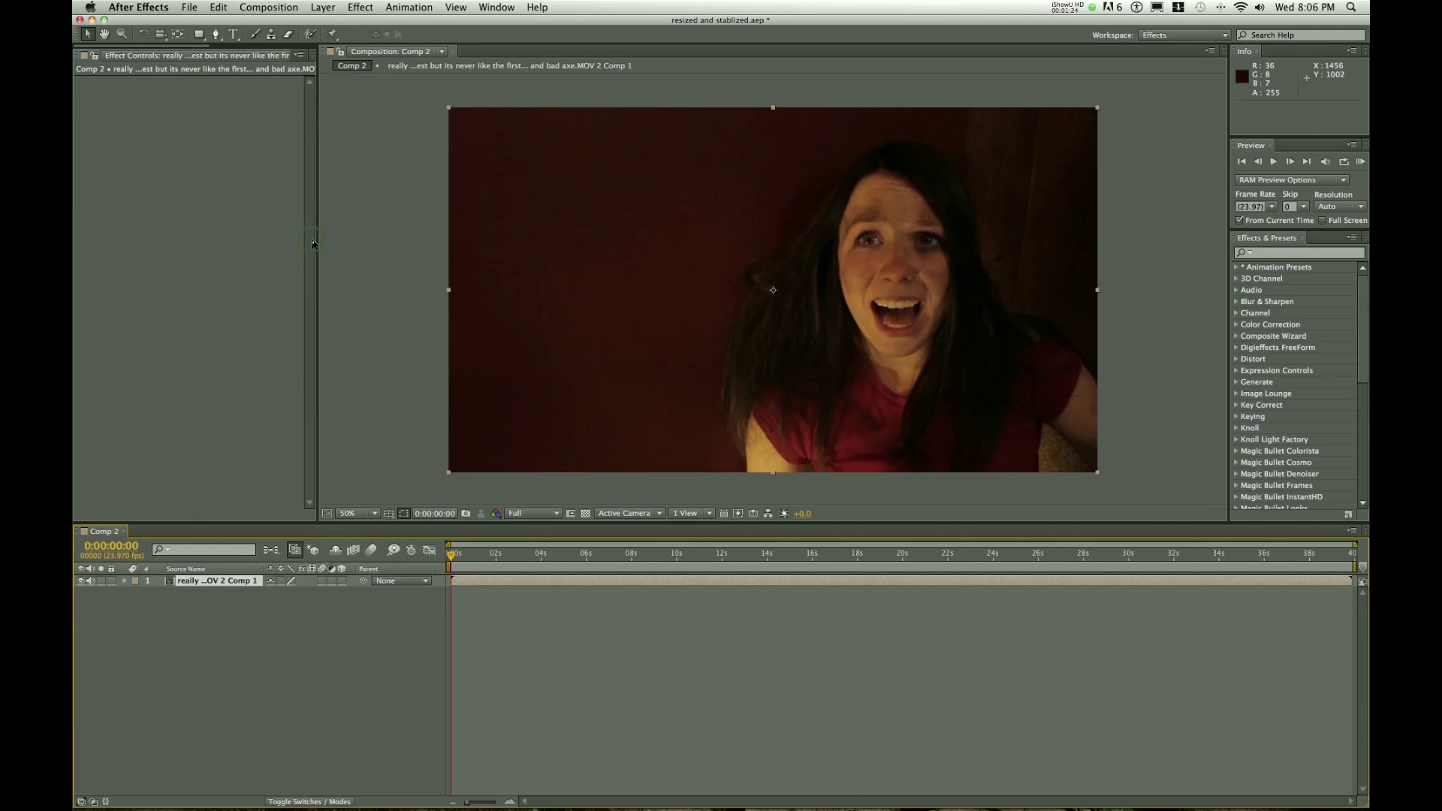
Step: Find the Warp Stabilizer effect by searching for "warp" and apply it to the pre-composed layer
left_click(1281, 255)
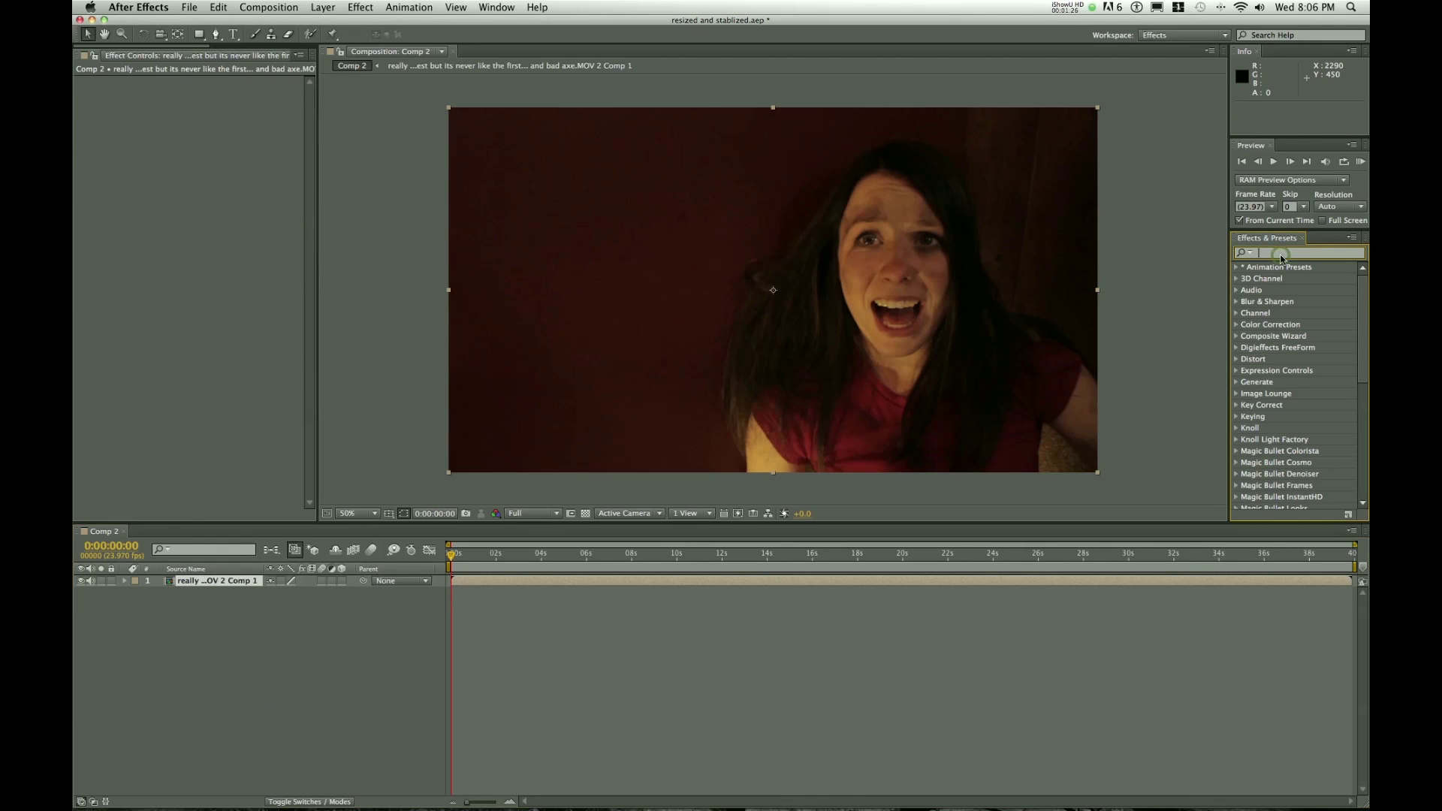
type("warp")
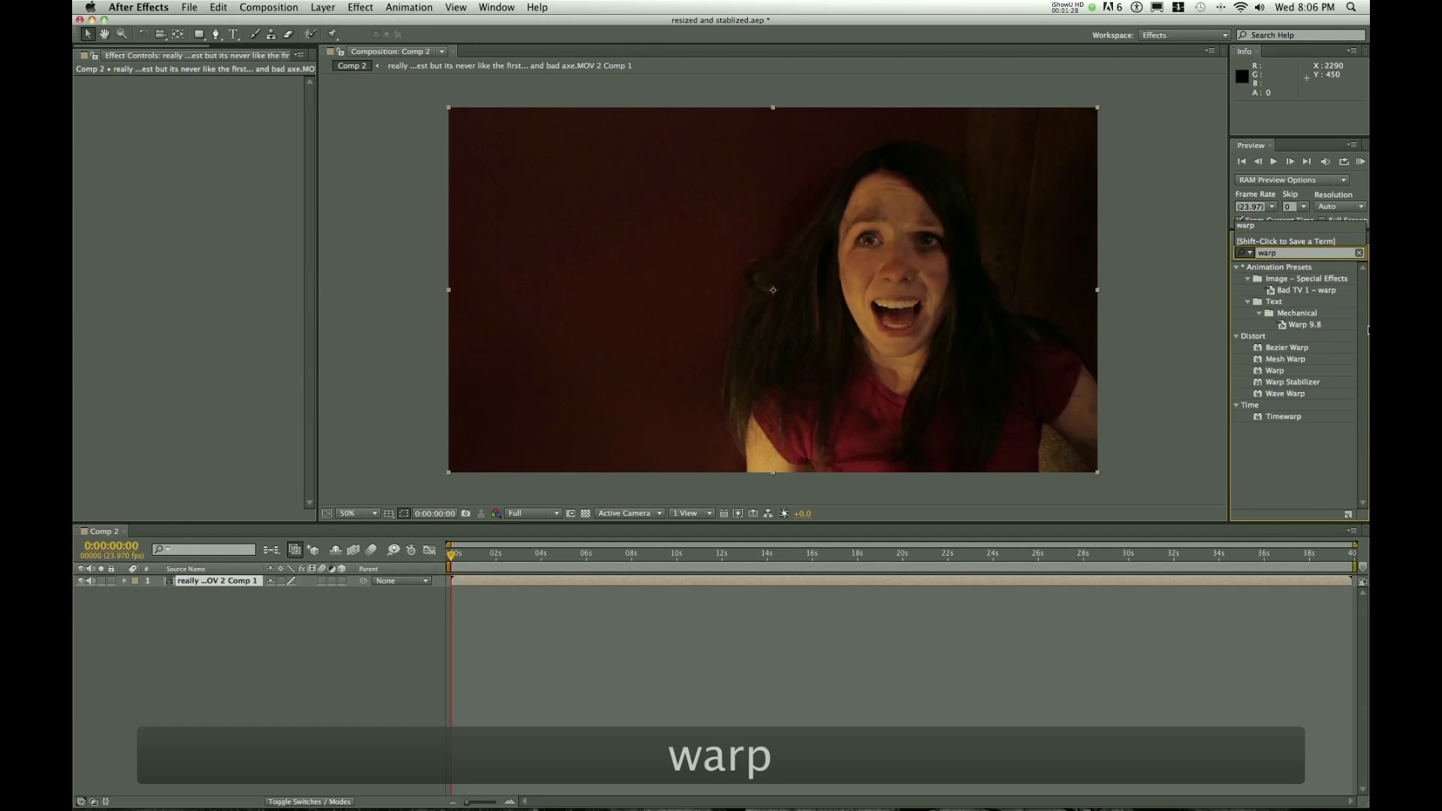
left_click_drag(1291, 382, 948, 337)
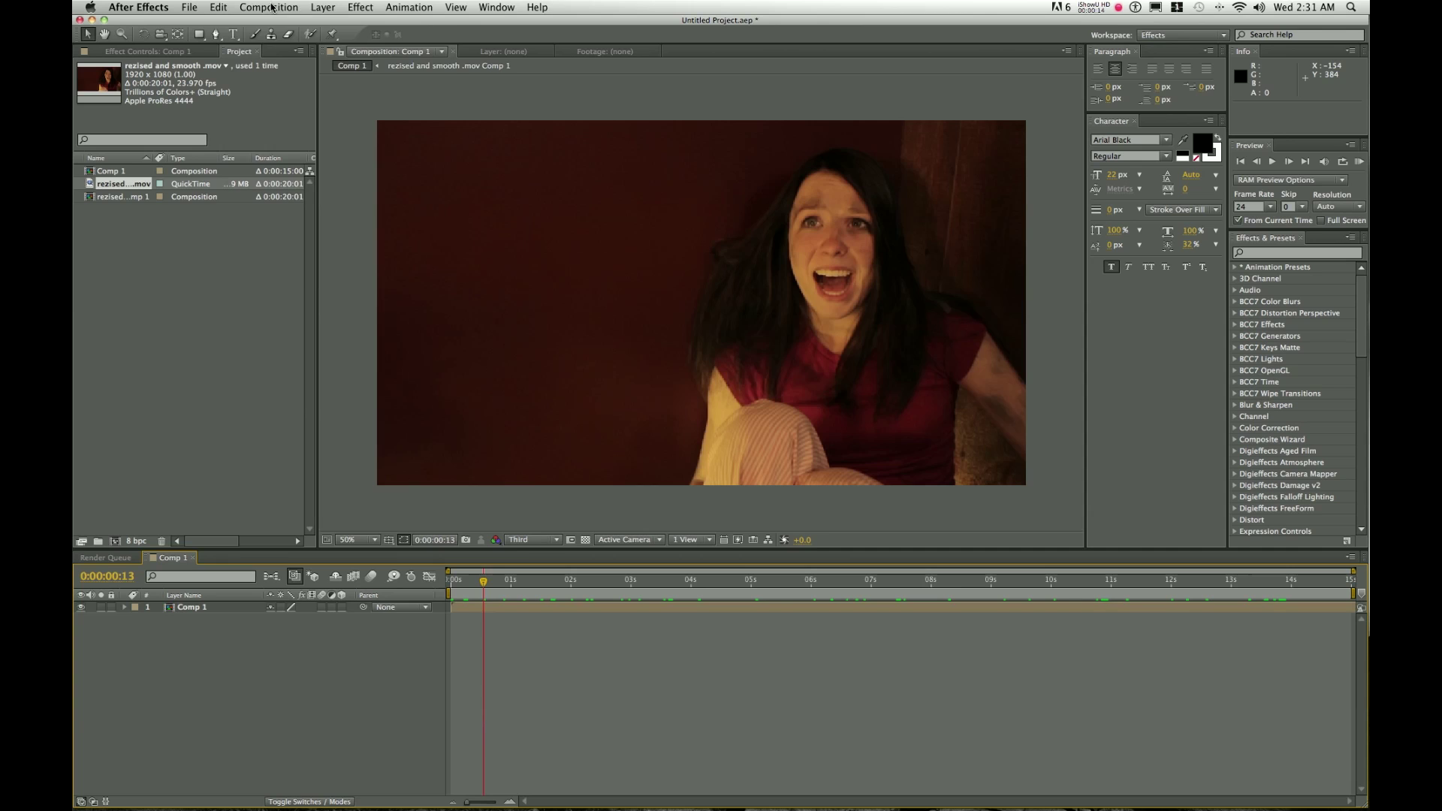
Step: Add Comp 1 to the render queue
left_click(272, 8)
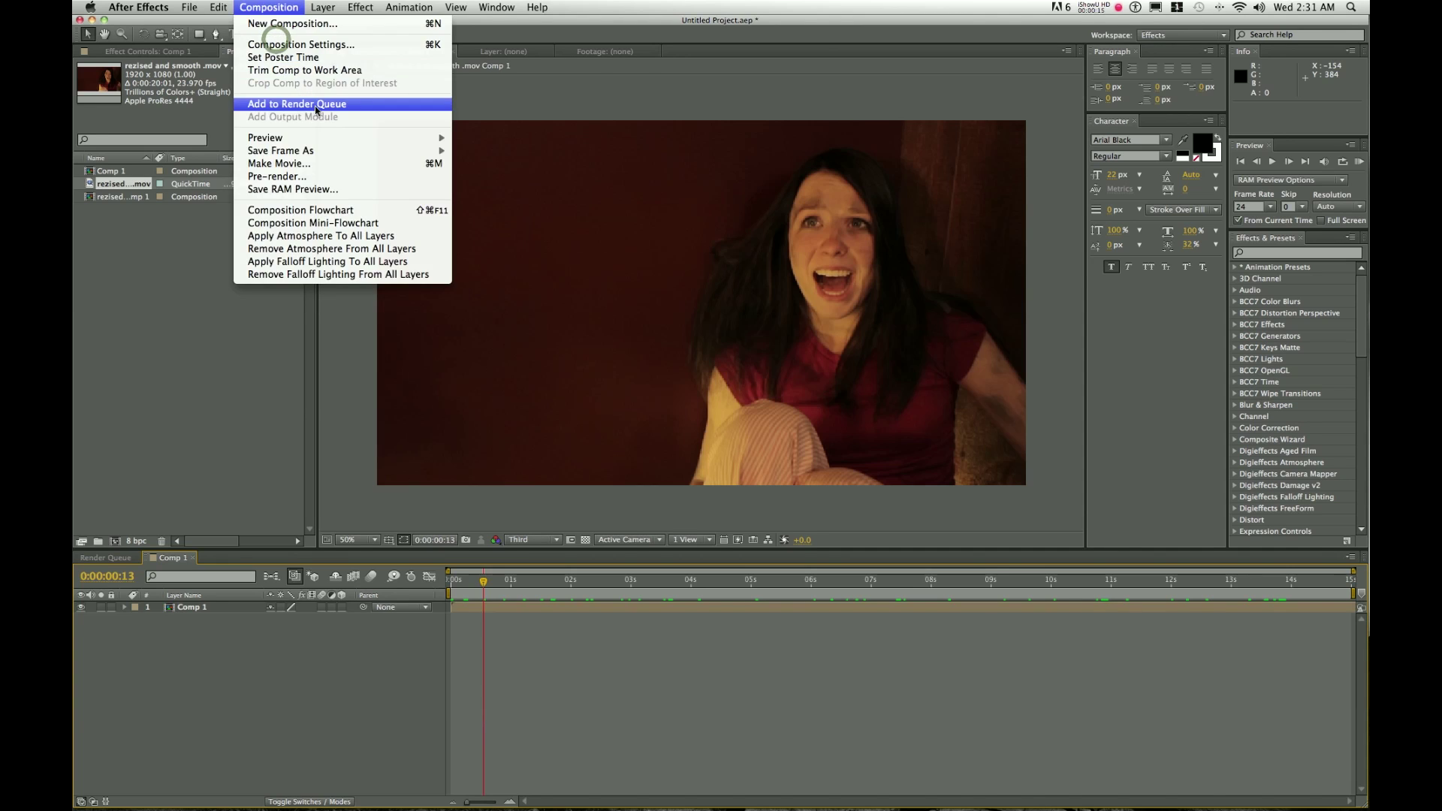
left_click(274, 100)
left_click(183, 653)
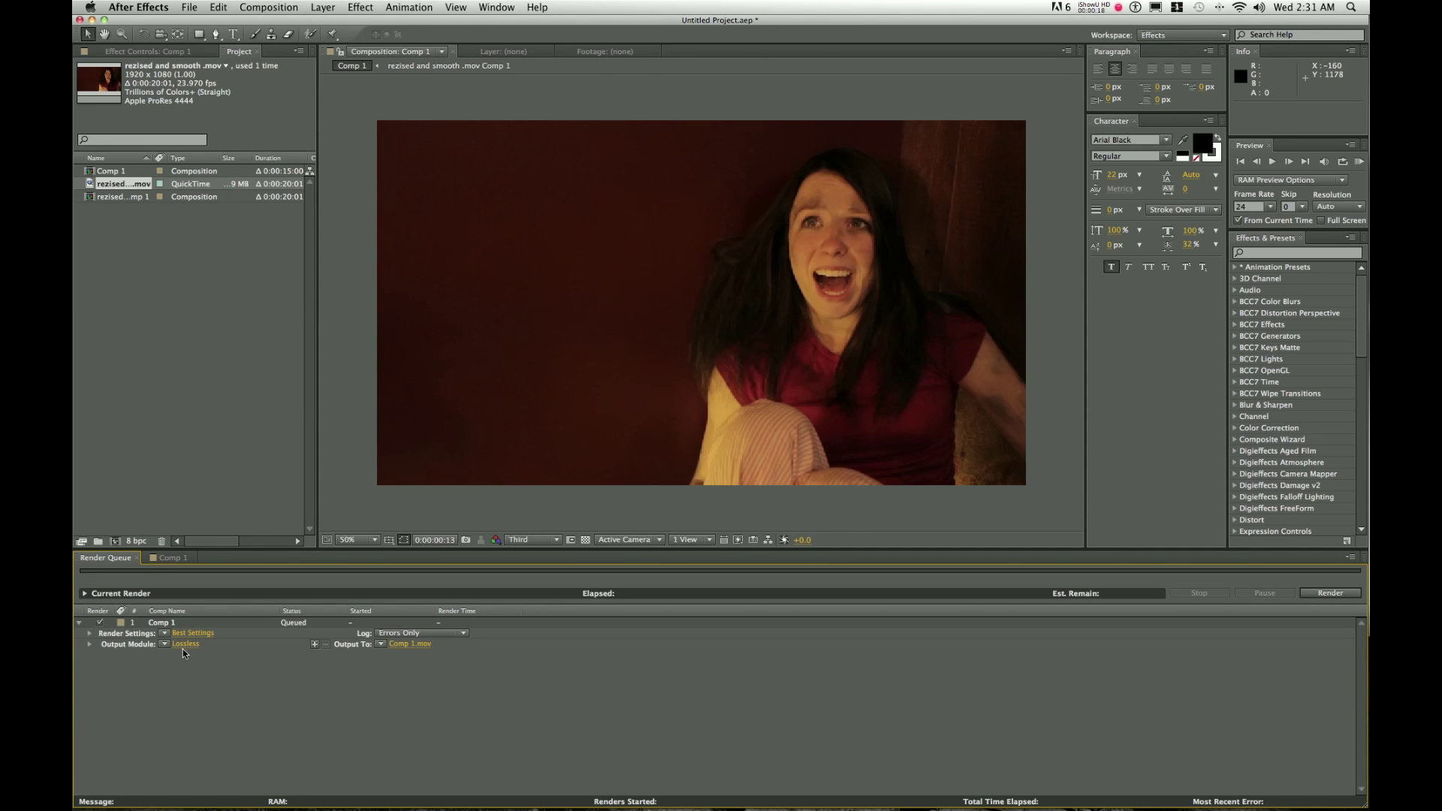
Step: Set the output module's QuickTime video codec to Apple ProRes 4444 and start rendering Comp 1
left_click(184, 644)
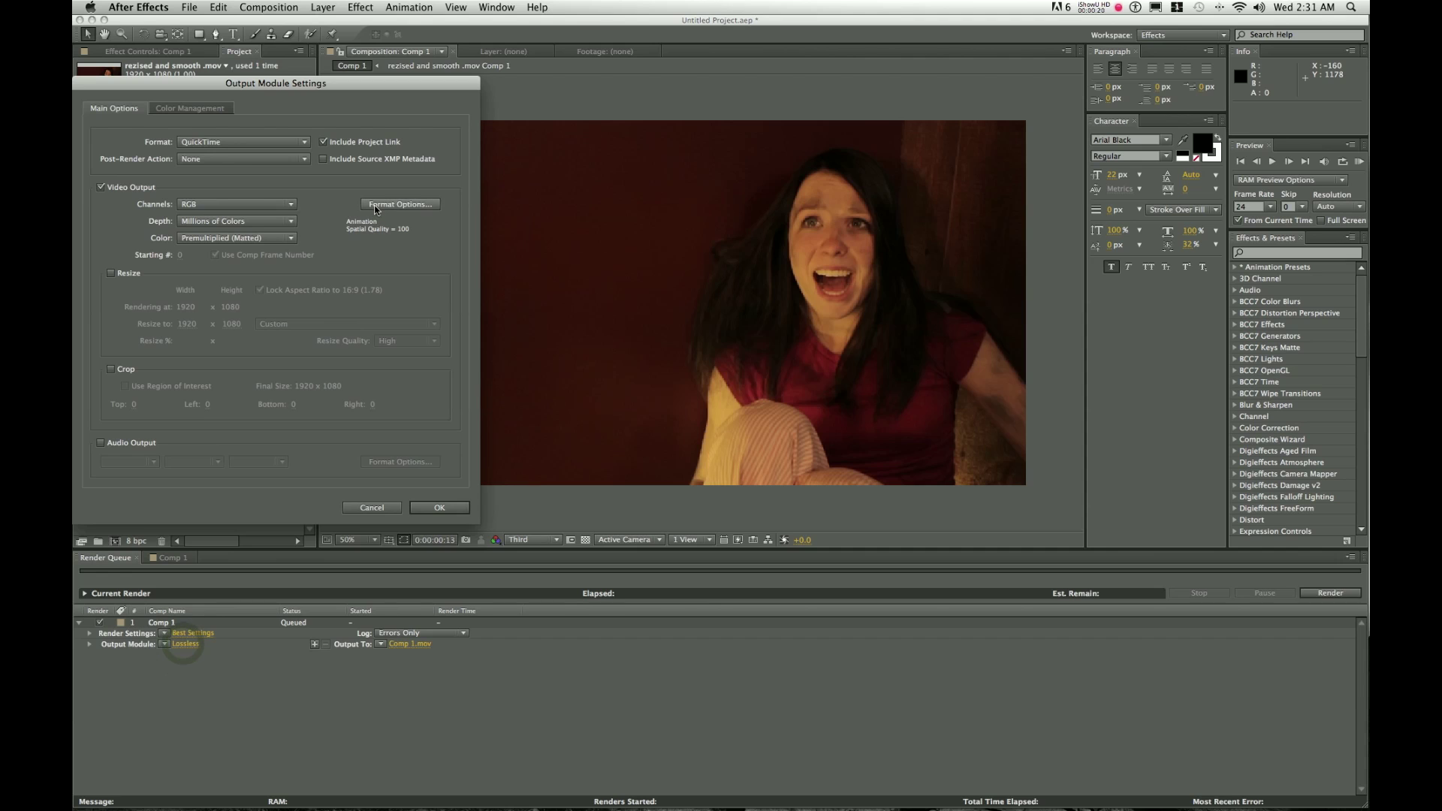
left_click(379, 206)
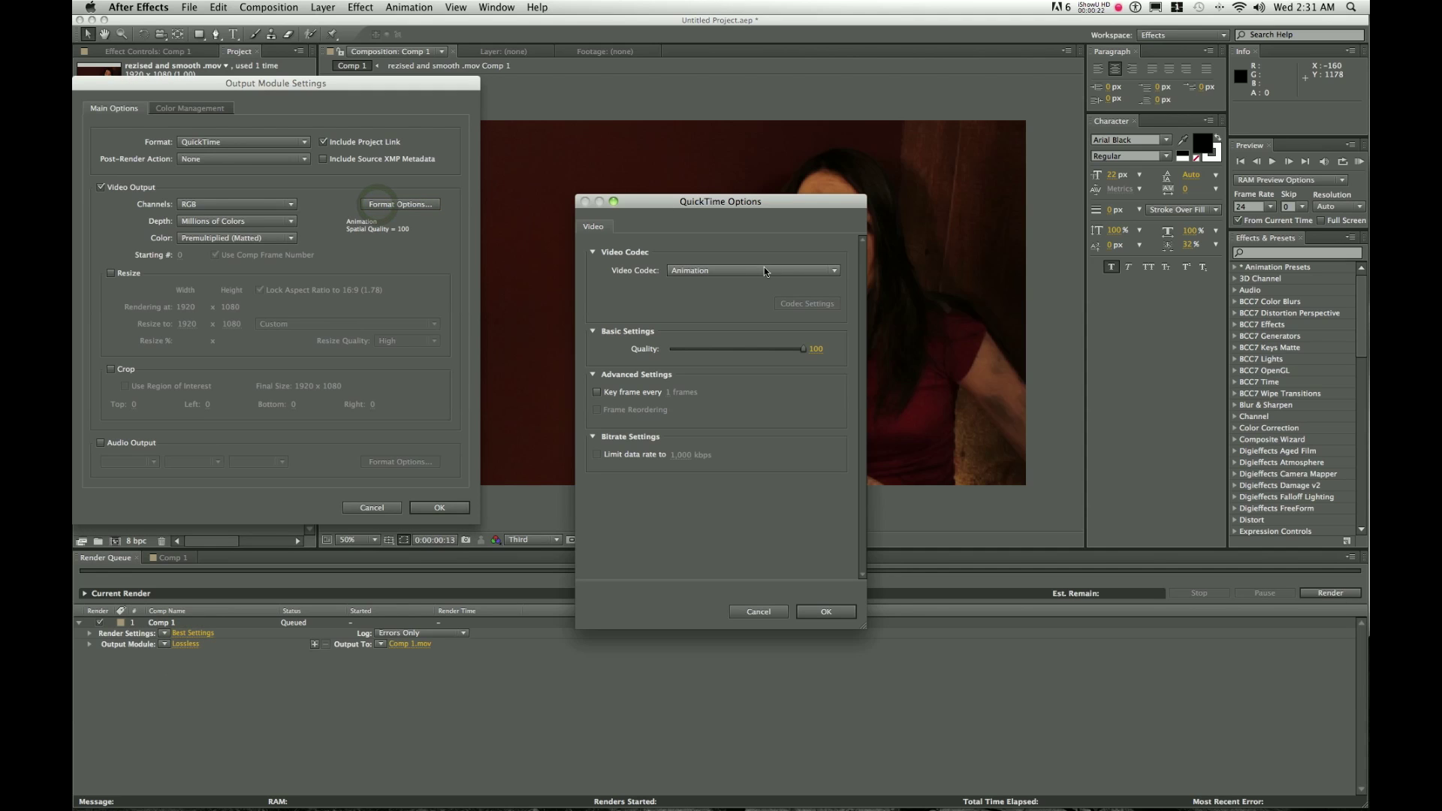
left_click(764, 271)
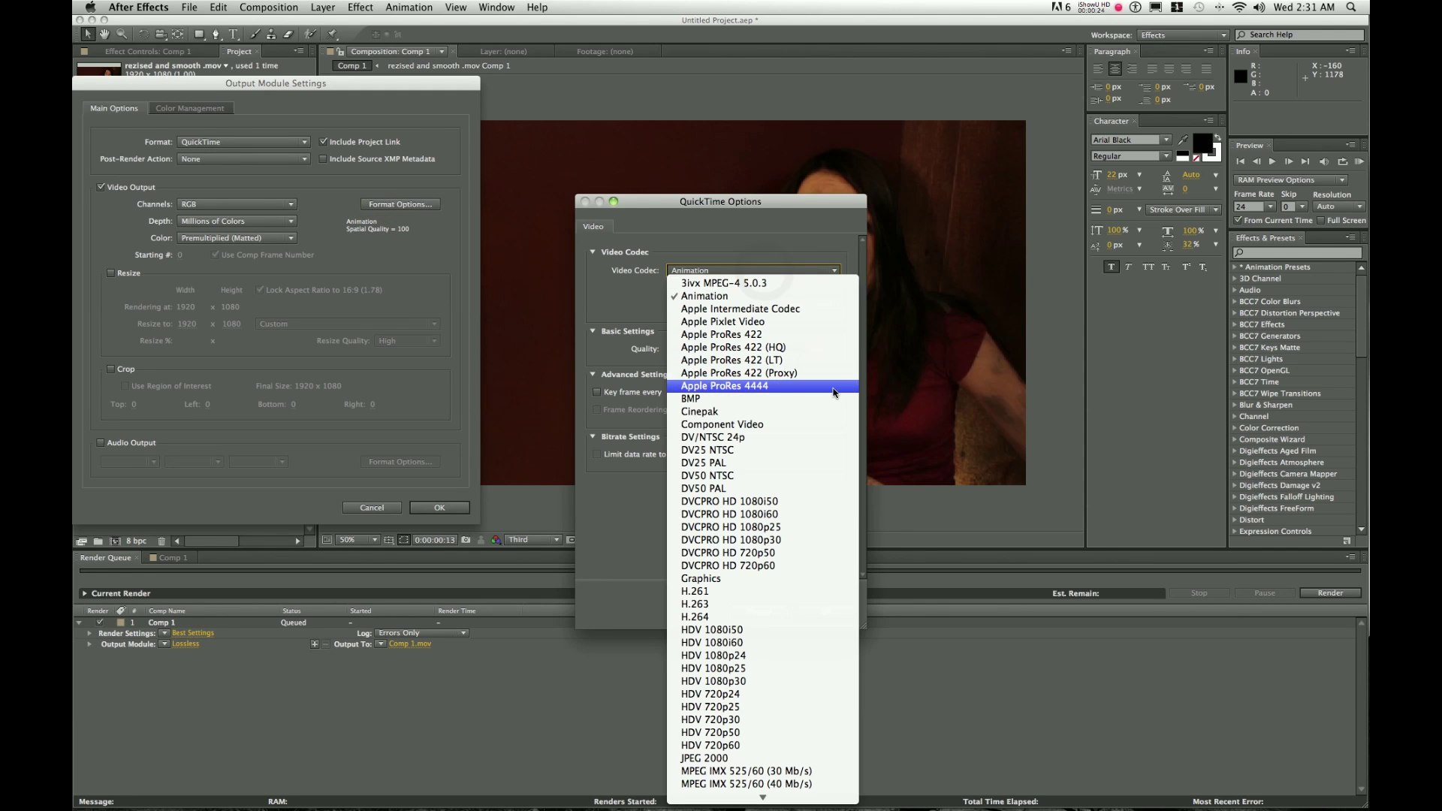
left_click(834, 386)
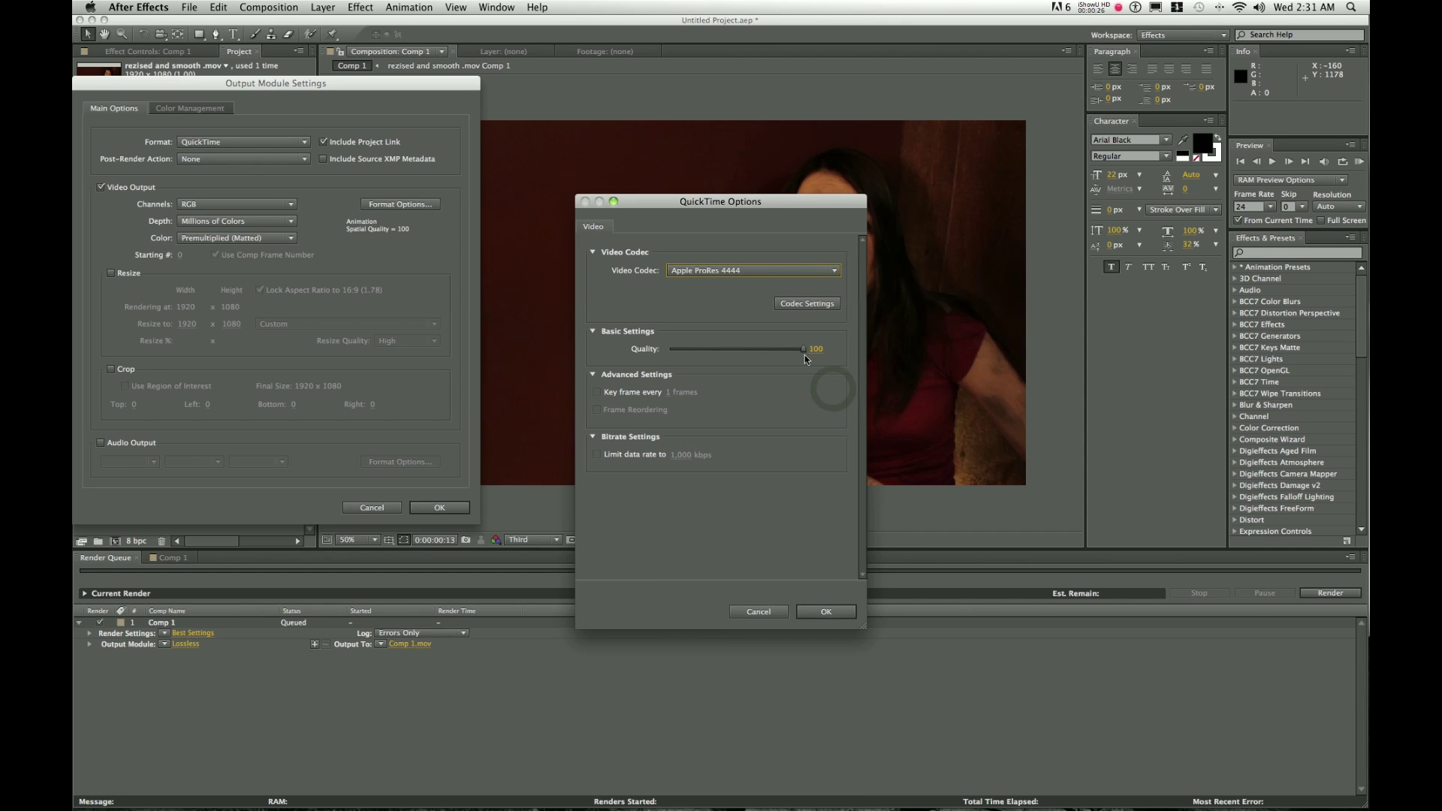
left_click(826, 612)
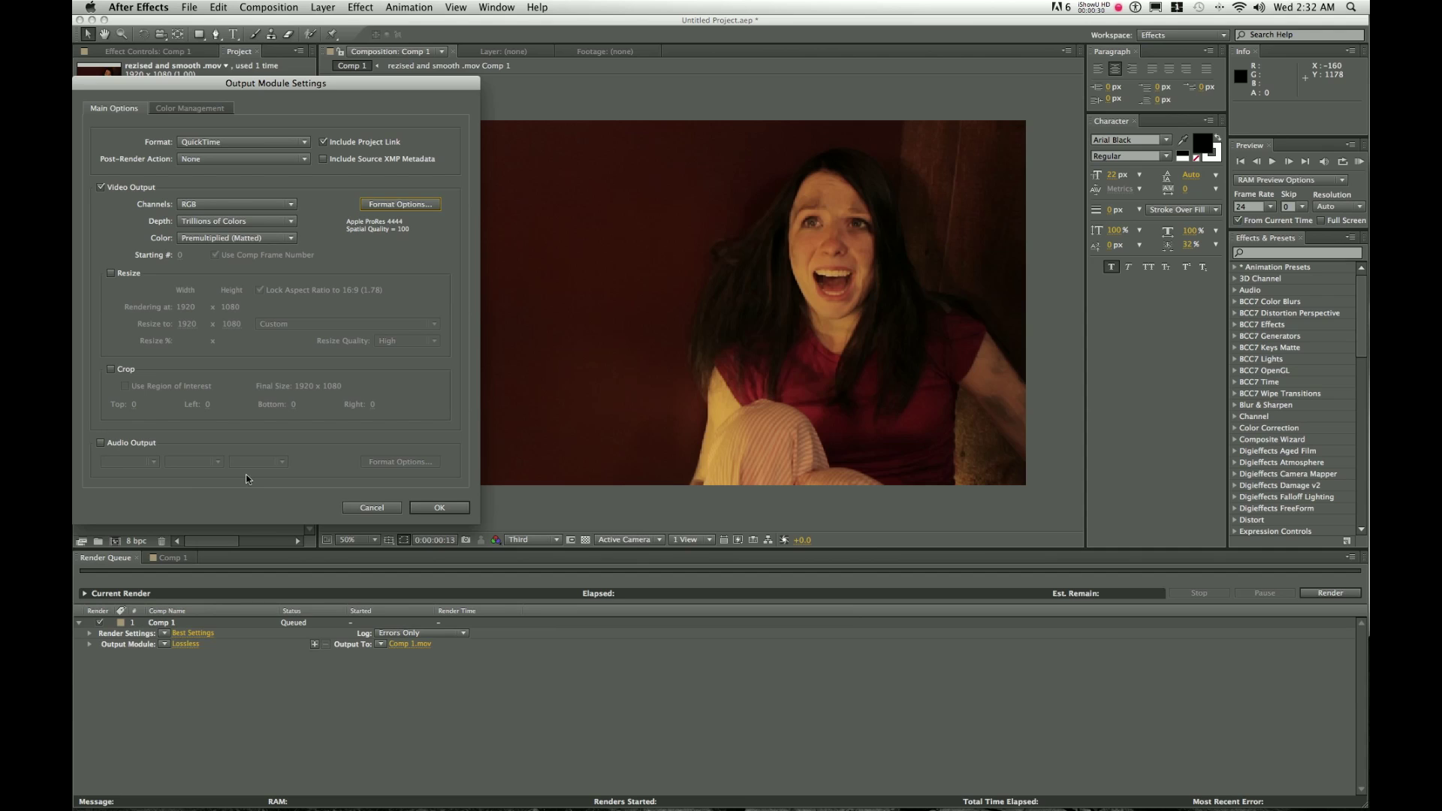
left_click(435, 508)
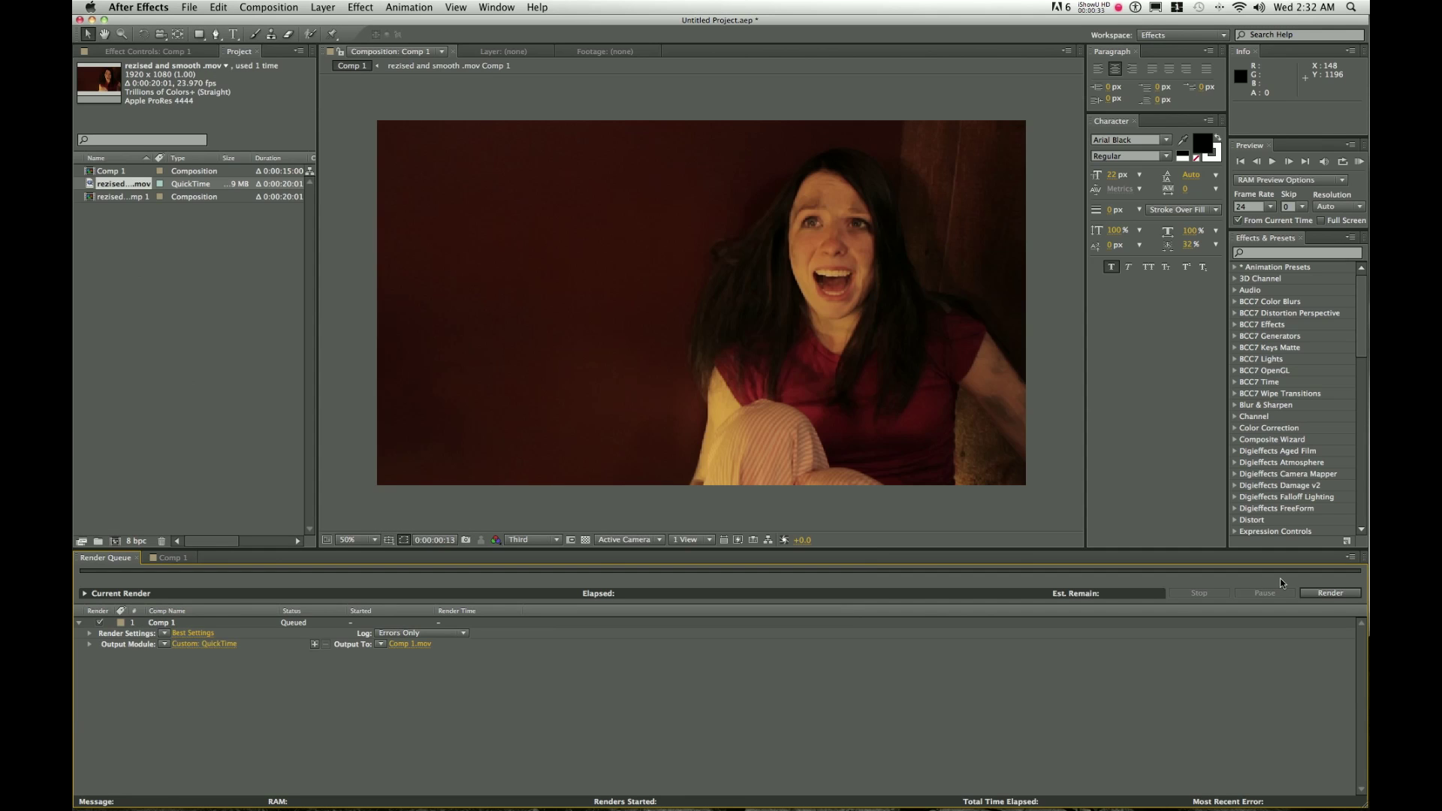
left_click(1314, 594)
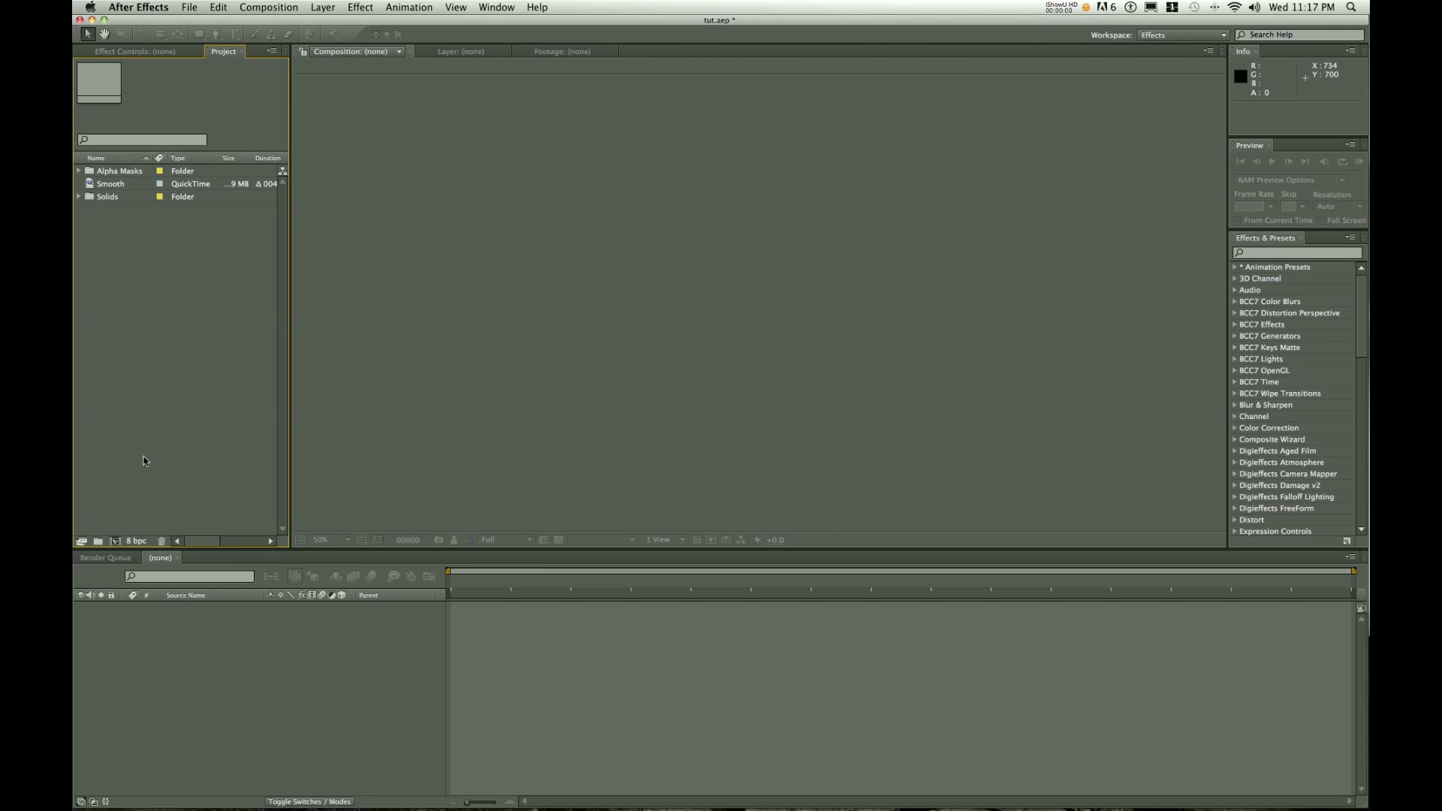
Step: Create a composition from the Smooth footage and apply The Foundry's CameraTracker effect to its layer
left_click_drag(111, 184, 685, 354)
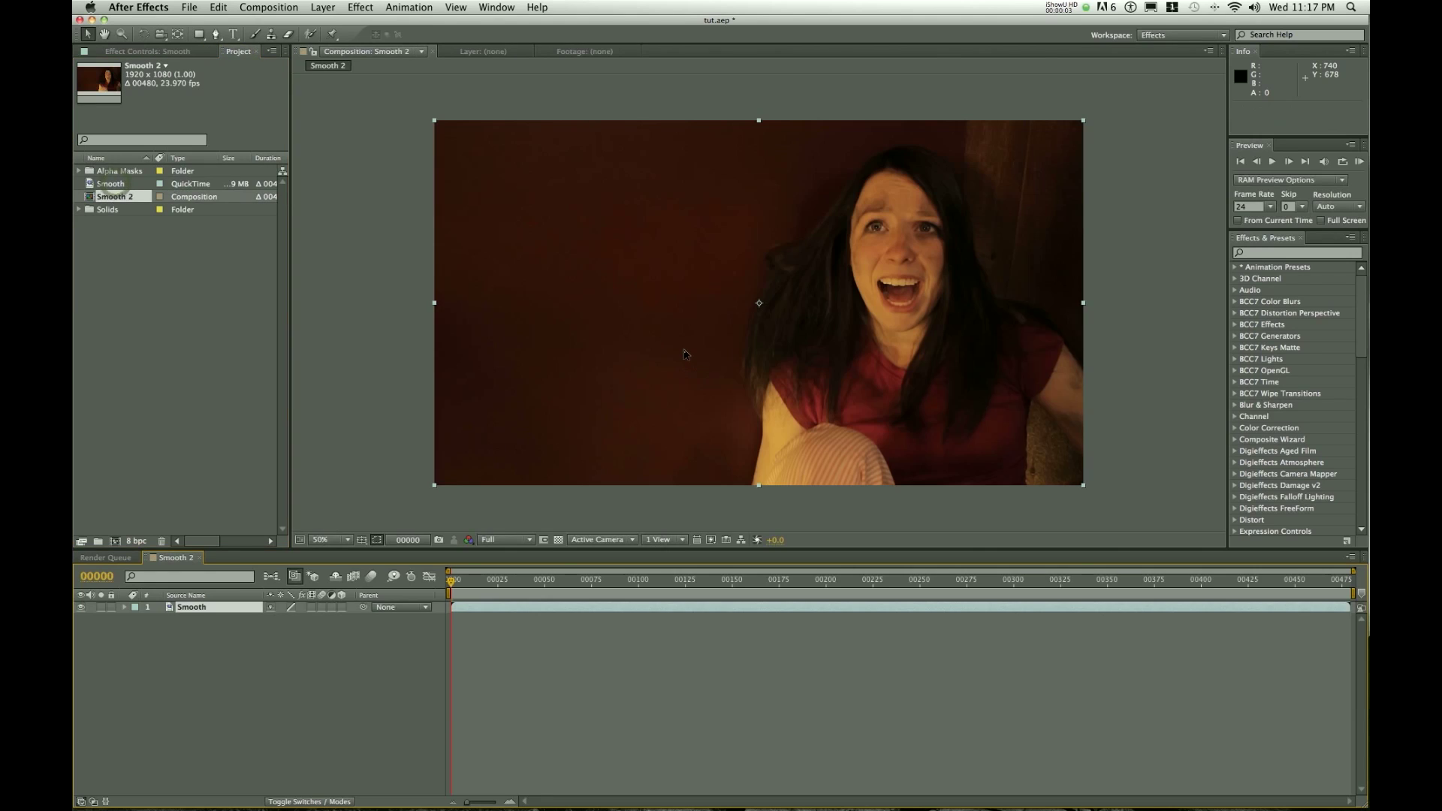
left_click(348, 6)
mouse_move(456, 785)
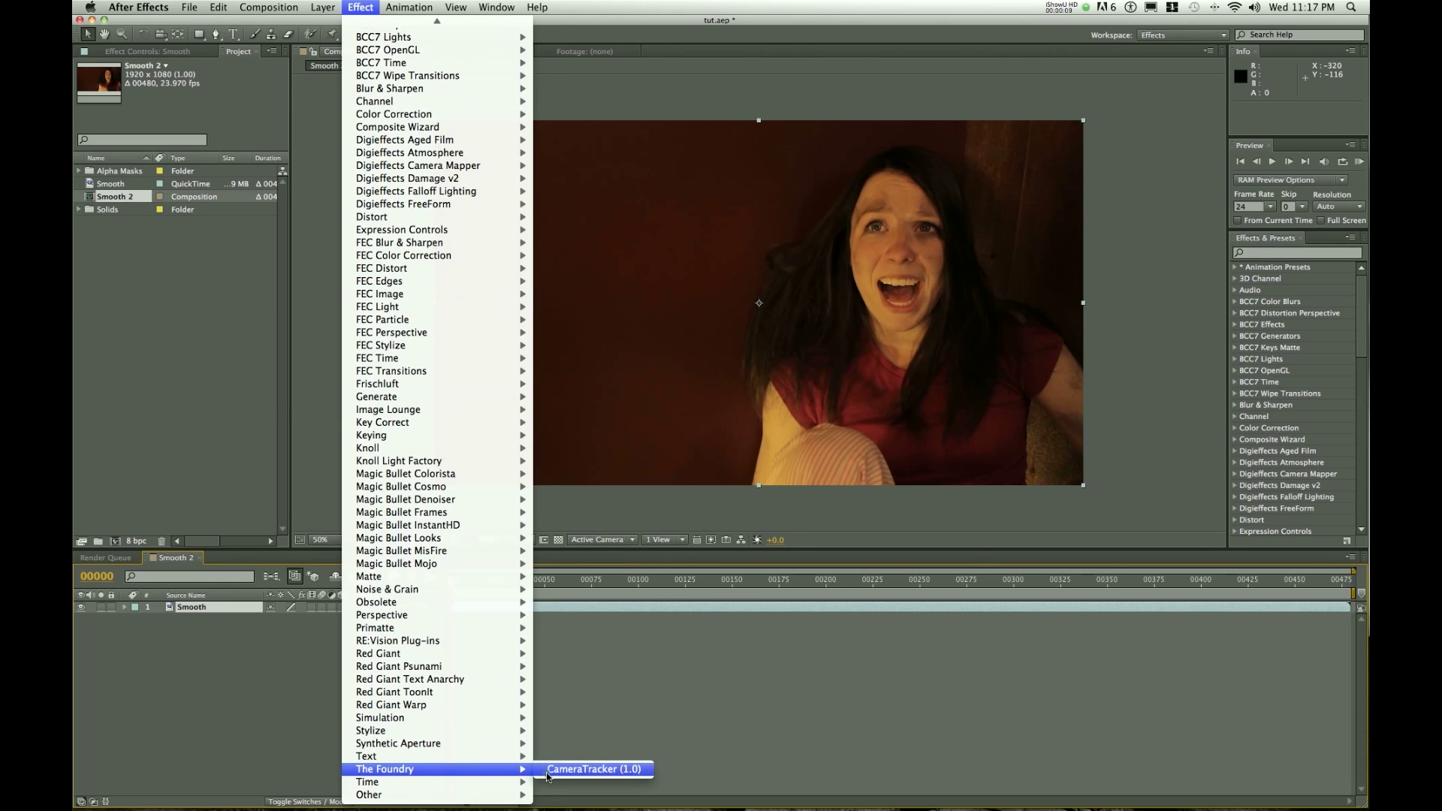
left_click(549, 773)
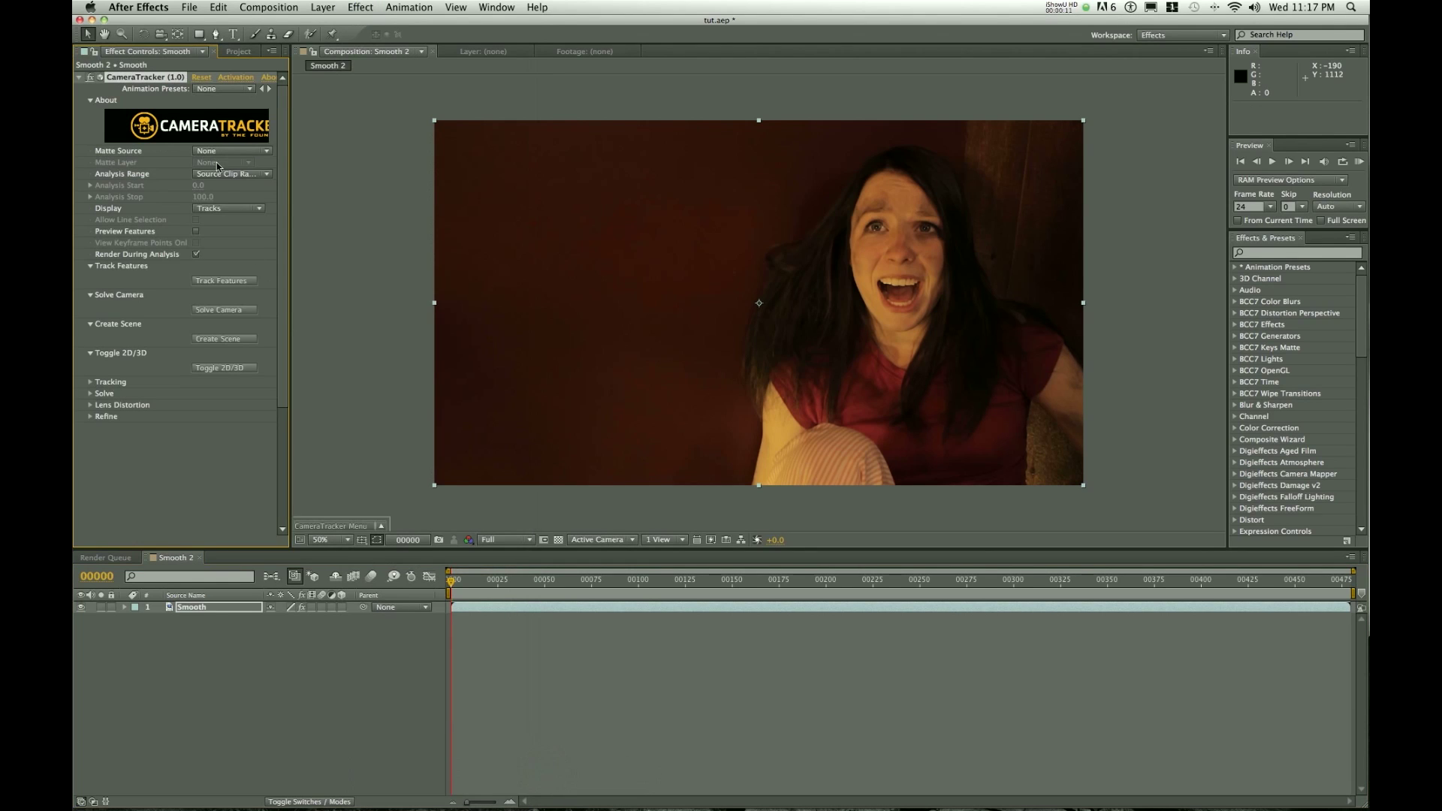
Step: Limit CameraTracker's analysis to a specified range ending at frame 479 and track the features
left_click(225, 174)
left_click(235, 200)
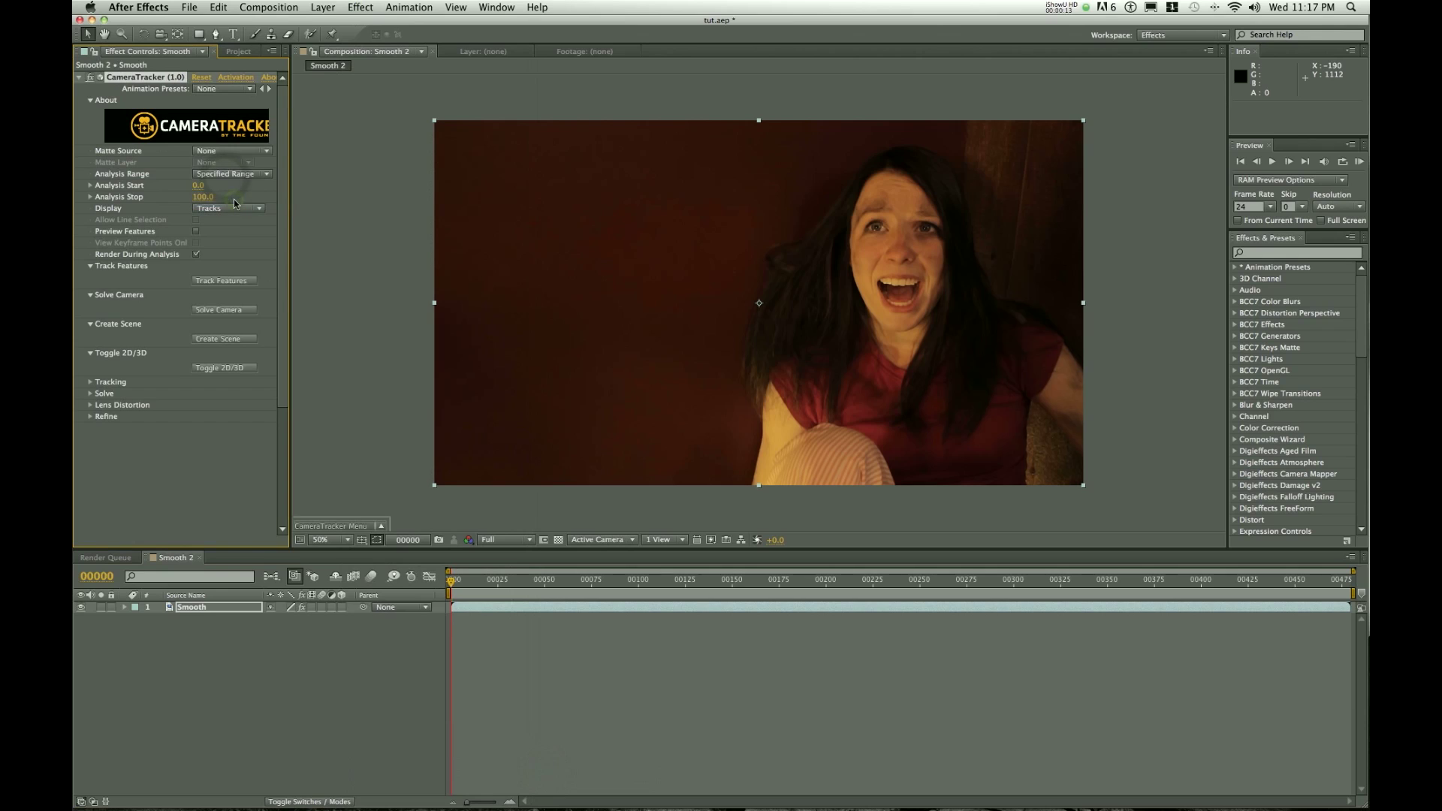
left_click(207, 197)
type("479")
left_click(218, 229)
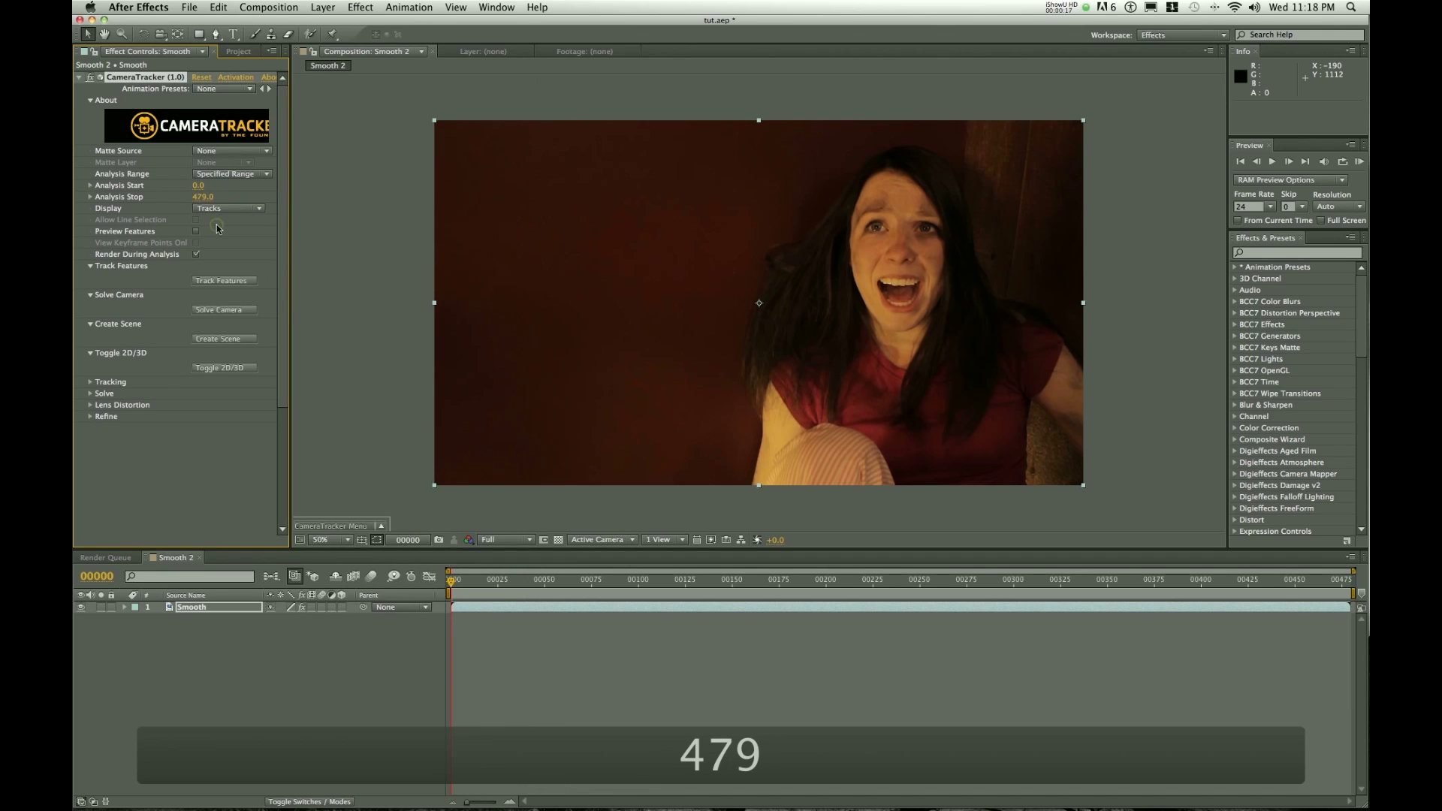
left_click(242, 282)
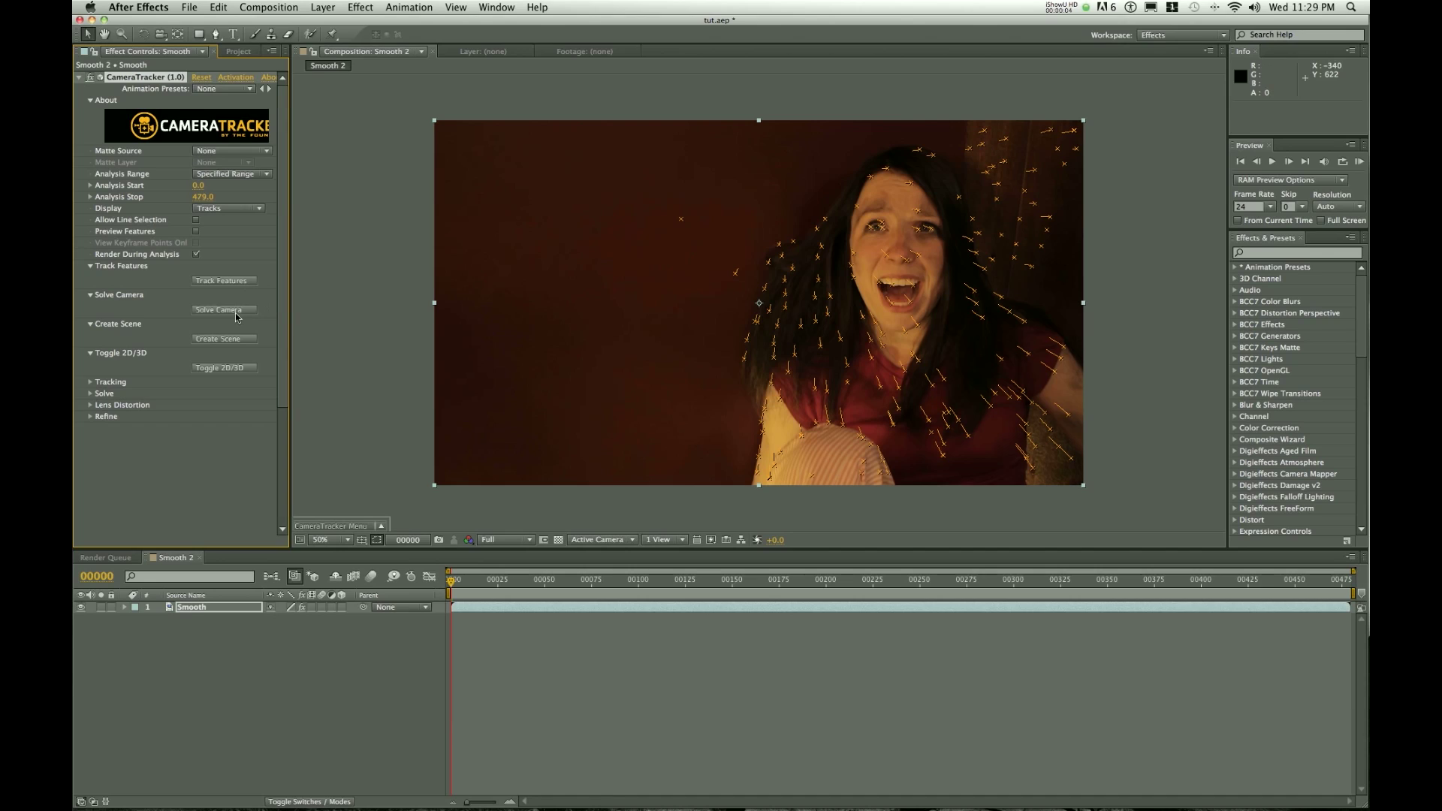
Step: Solve the camera from the tracked features and create the CameraTracker scene
left_click(225, 309)
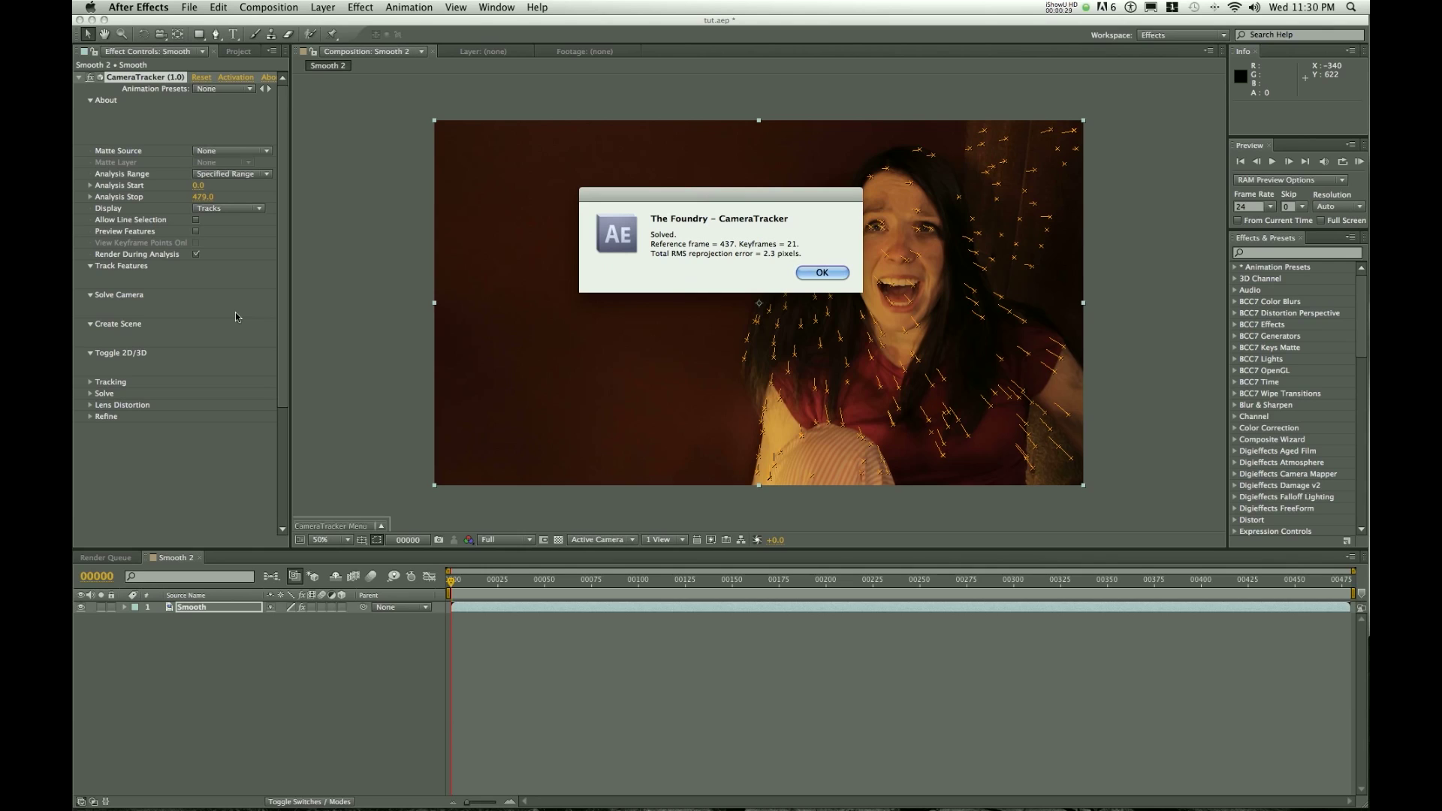
left_click(823, 274)
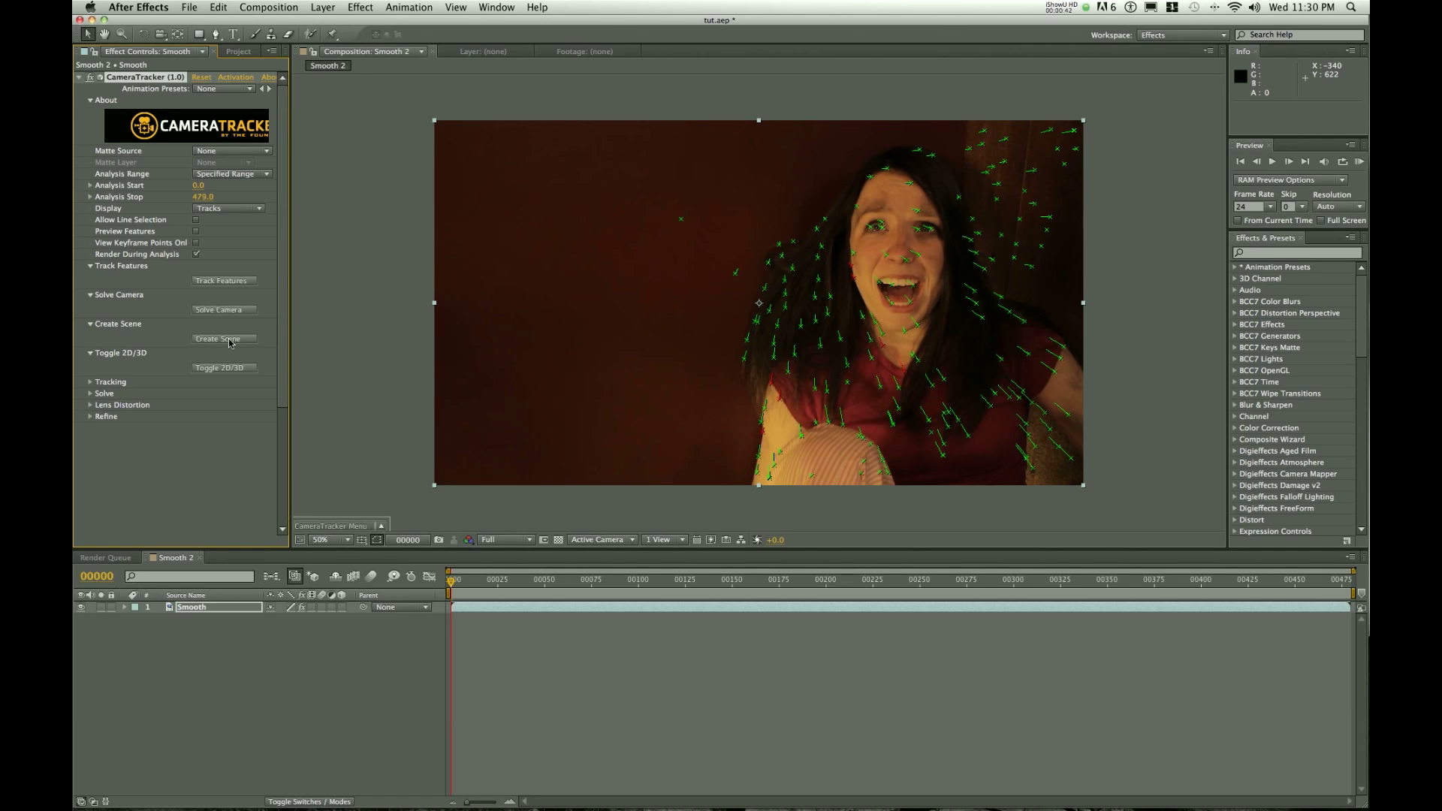
left_click(229, 339)
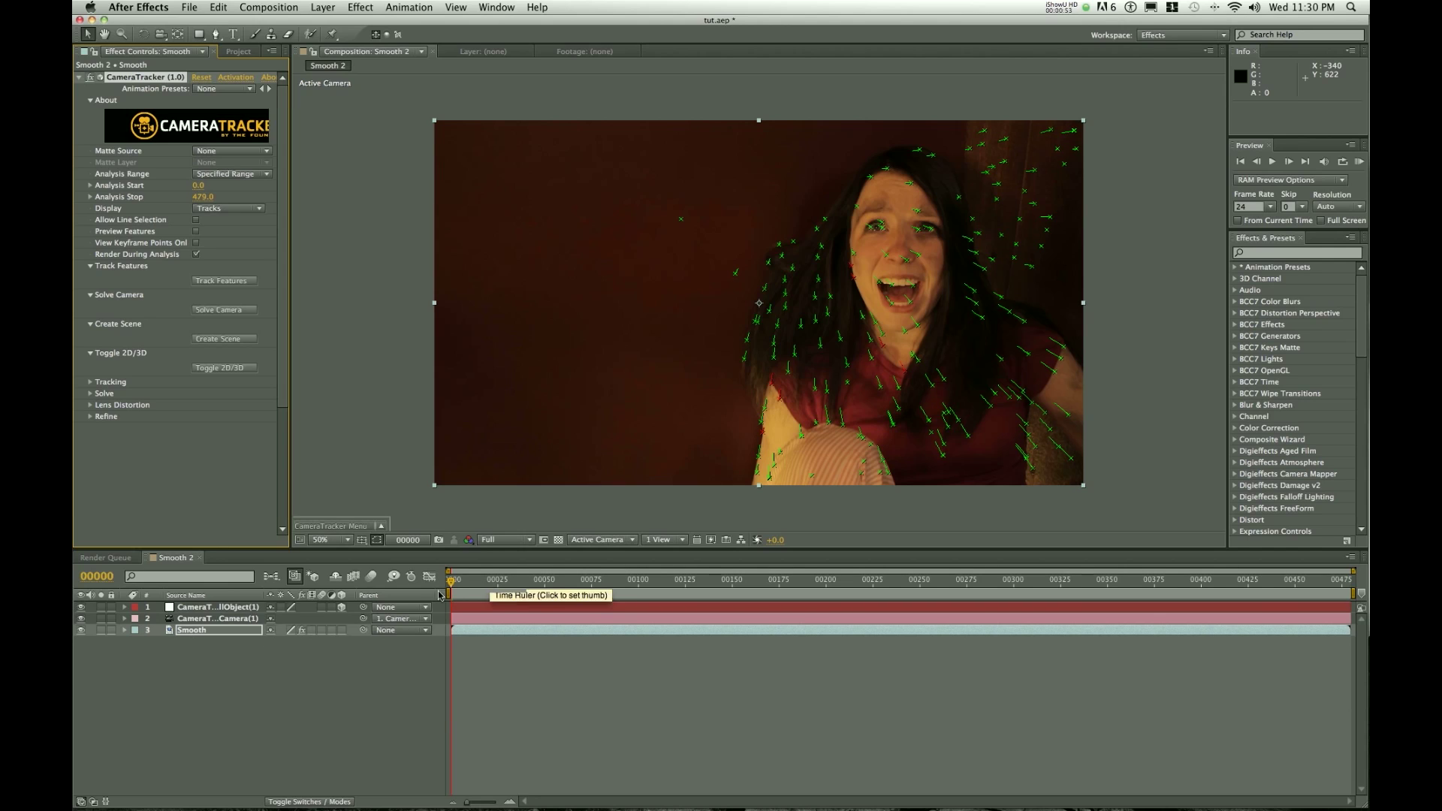
Step: Duplicate the Smooth layer and remove the CameraTracker effect from the upper copy
left_click(249, 619)
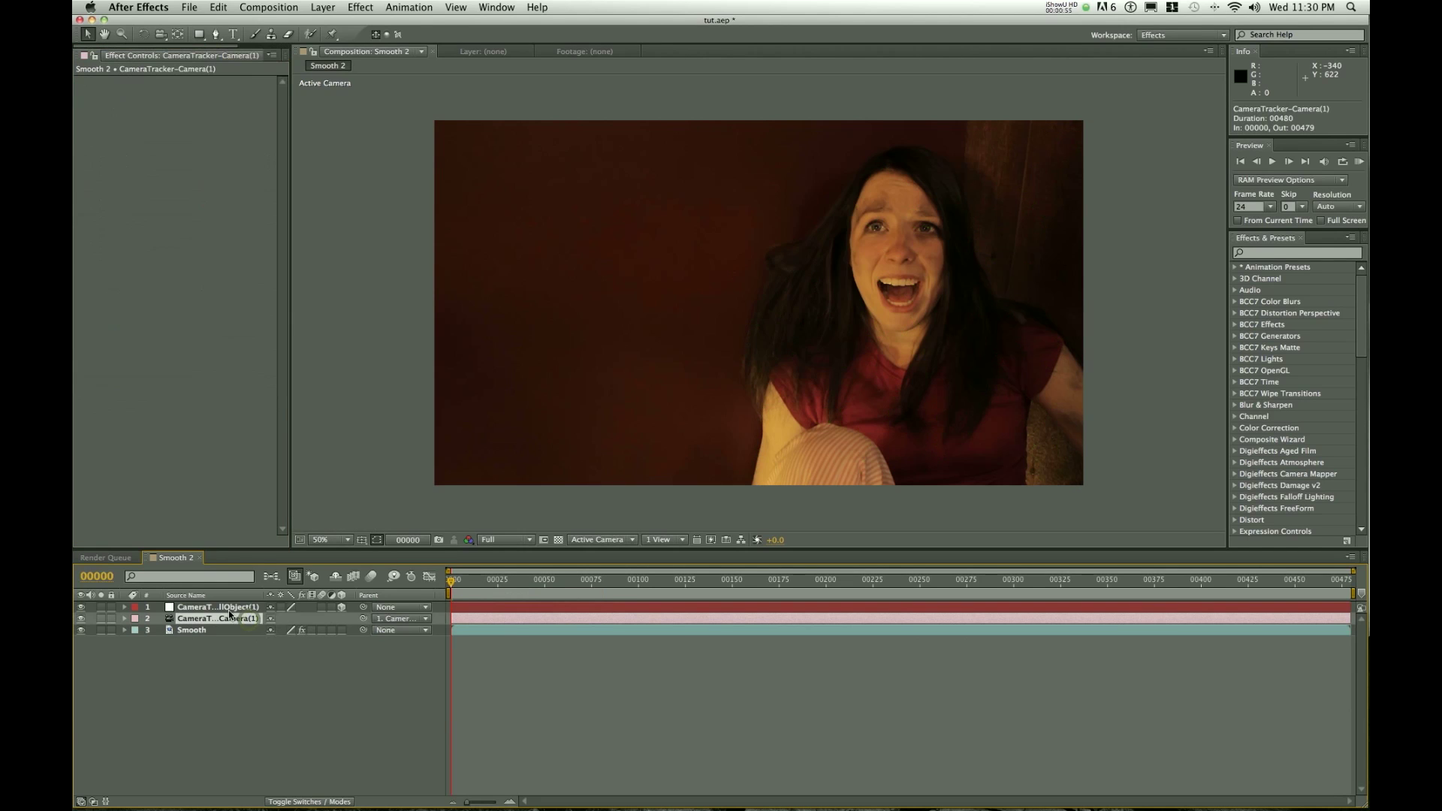
left_click(235, 608)
left_click(229, 631)
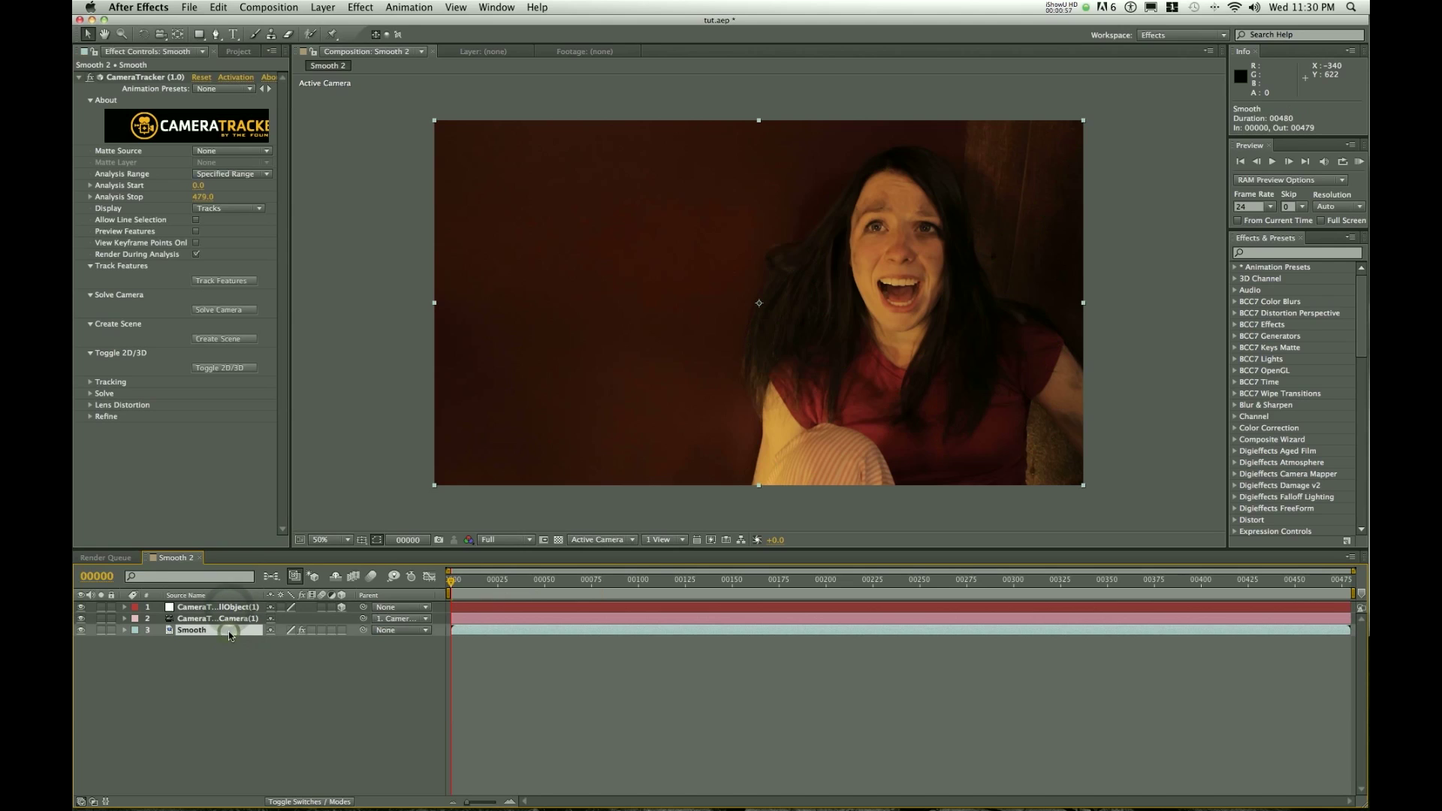
key("super+d")
left_click(139, 78)
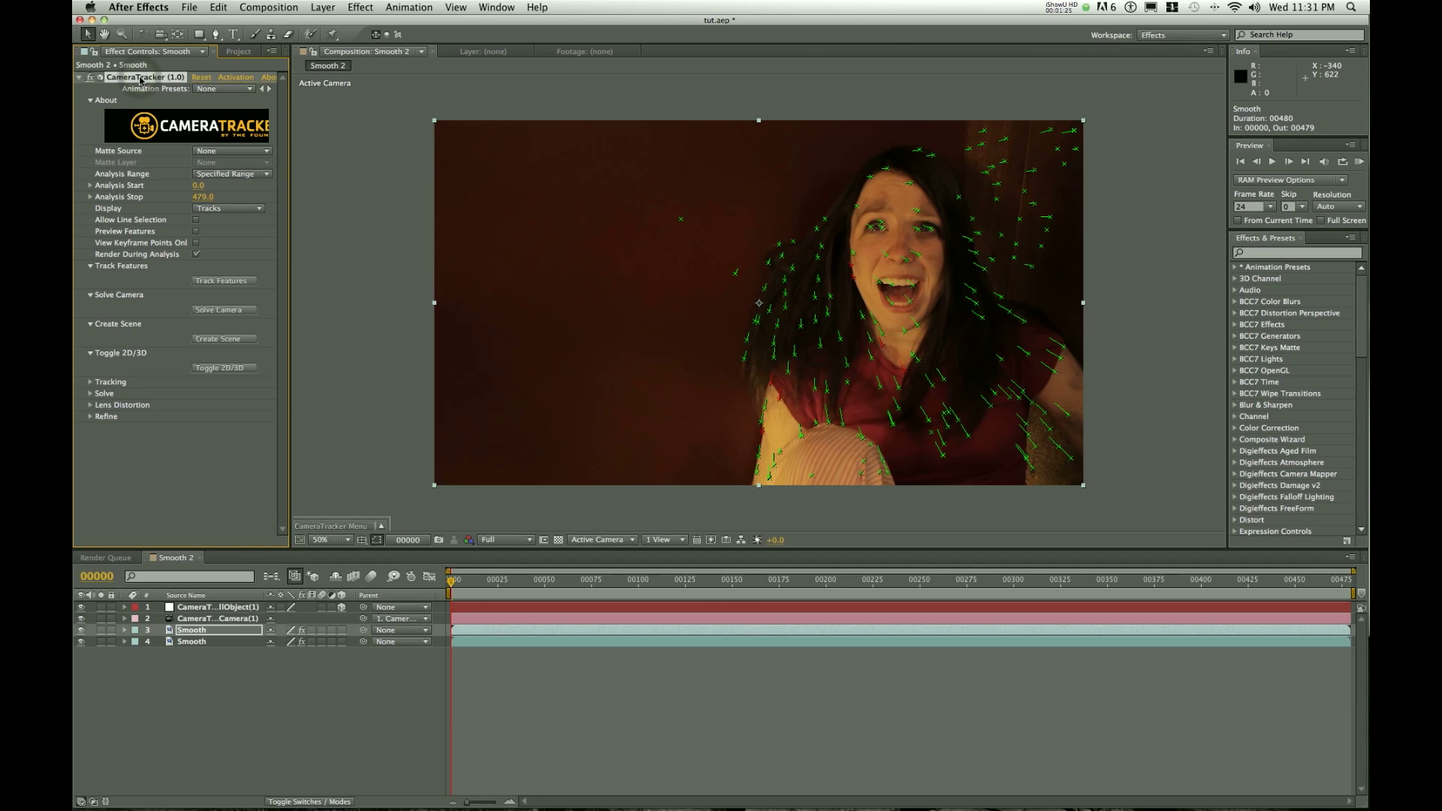
key("Delete")
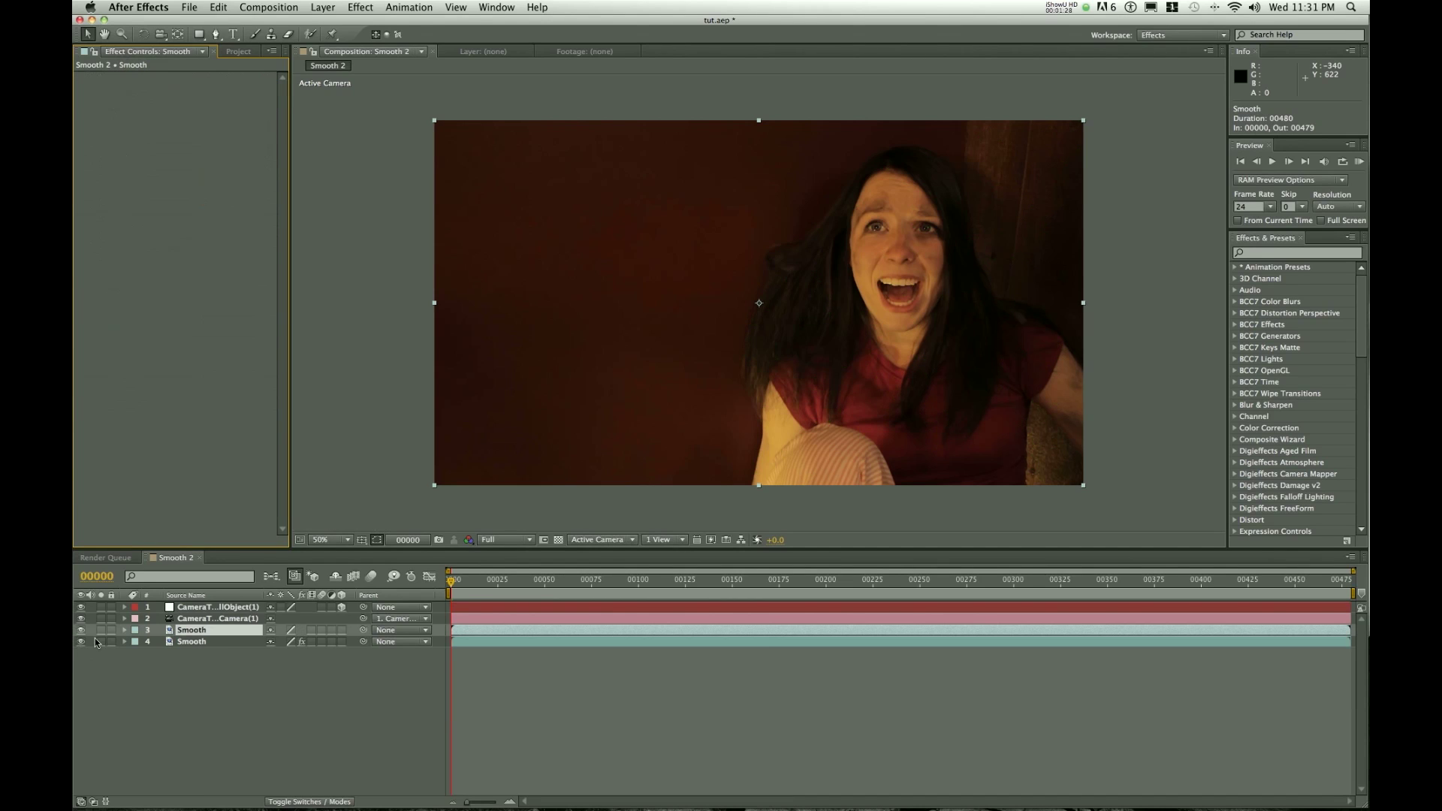
Step: At frame 107, create a CameraTracker null object from the track point at the base of the wooden door post
left_click(547, 581)
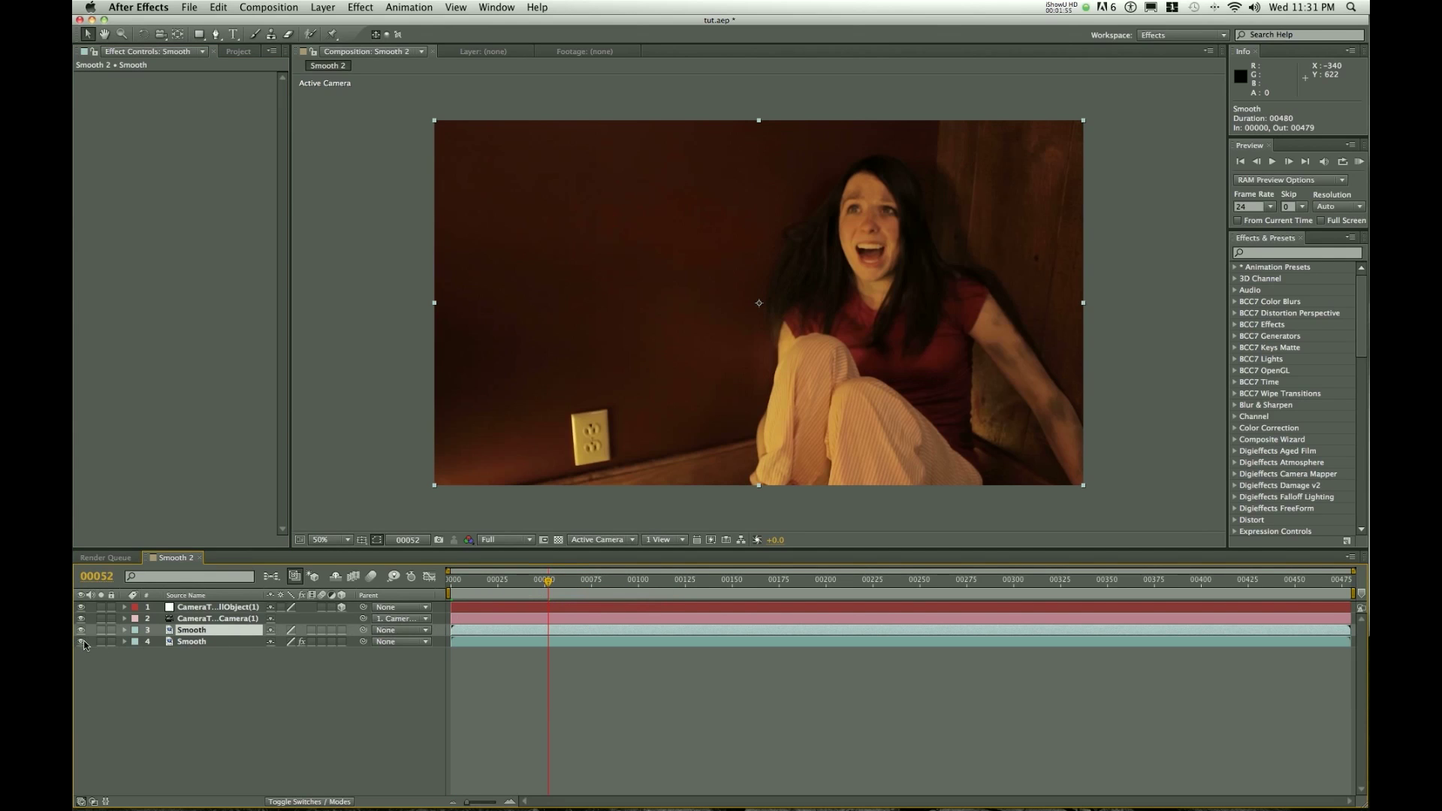
left_click(199, 643)
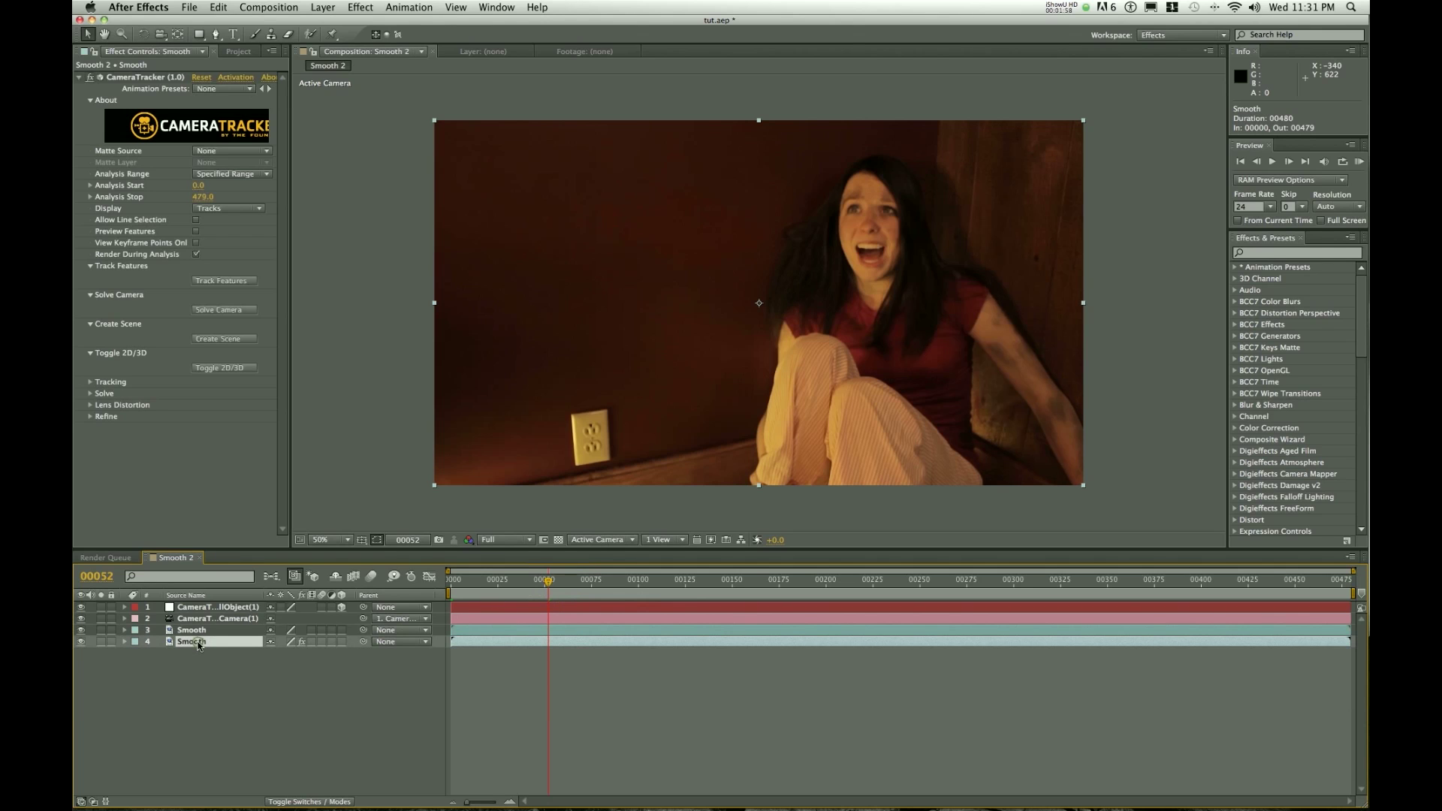
left_click(141, 78)
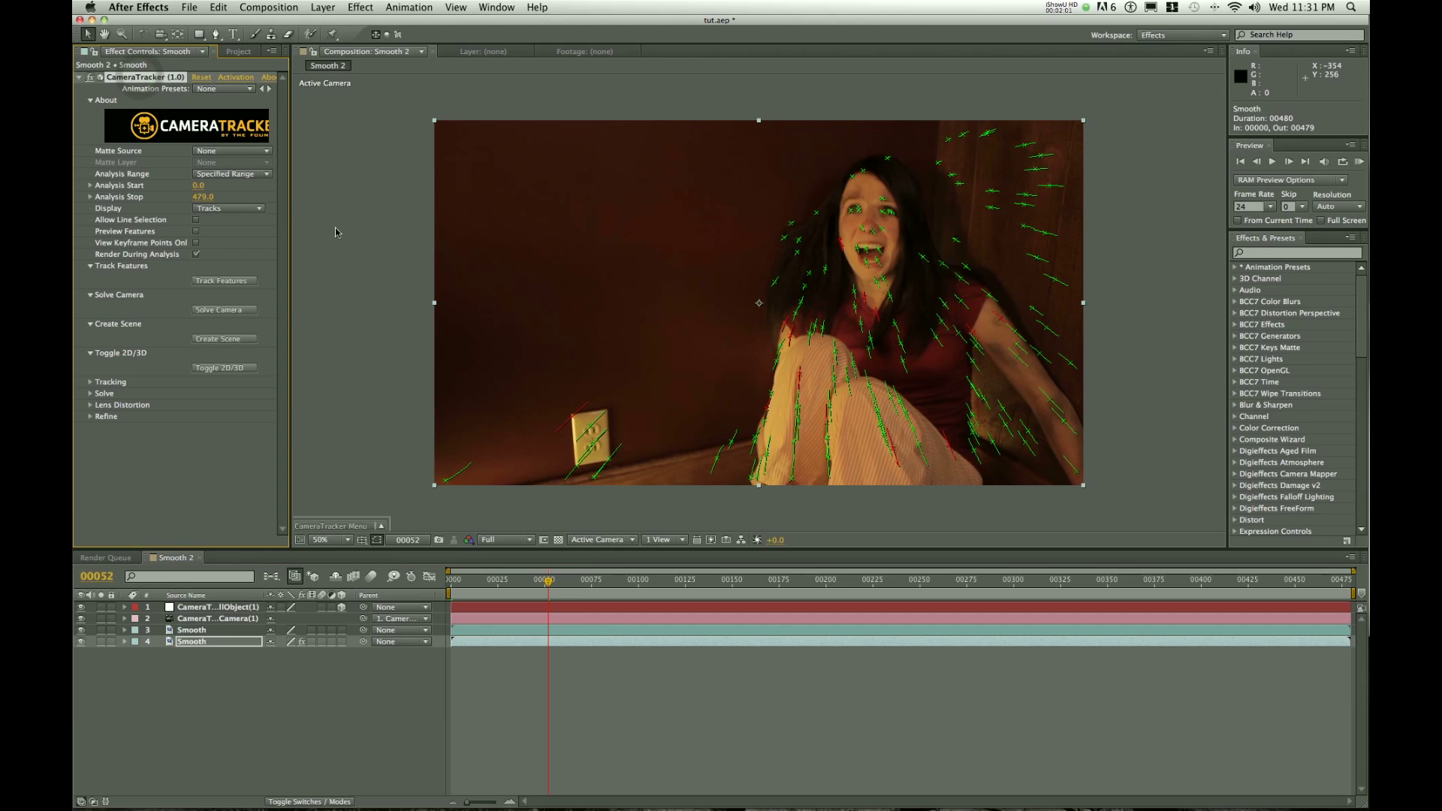
left_click(577, 587)
left_click_drag(577, 587, 651, 590)
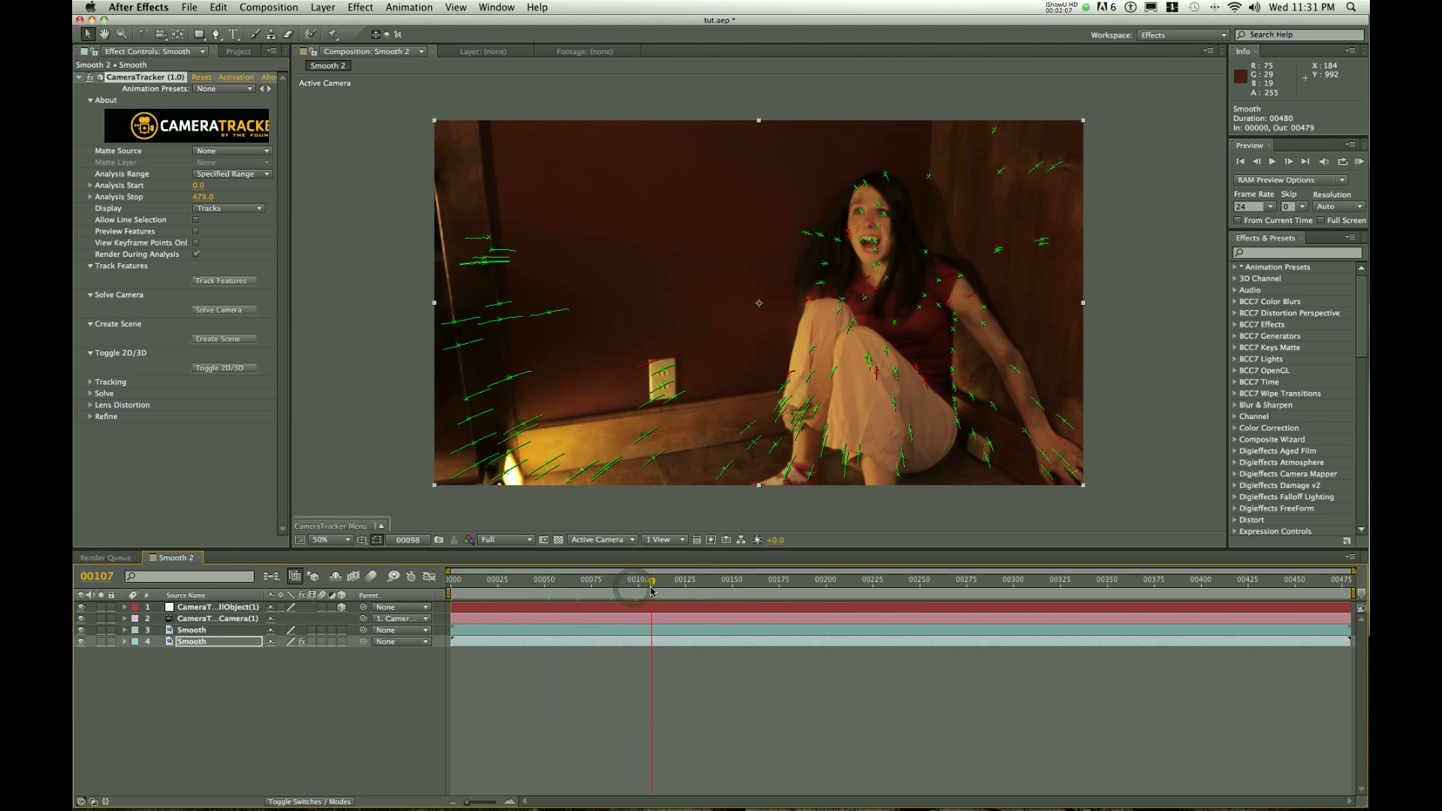
mouse_move(495, 455)
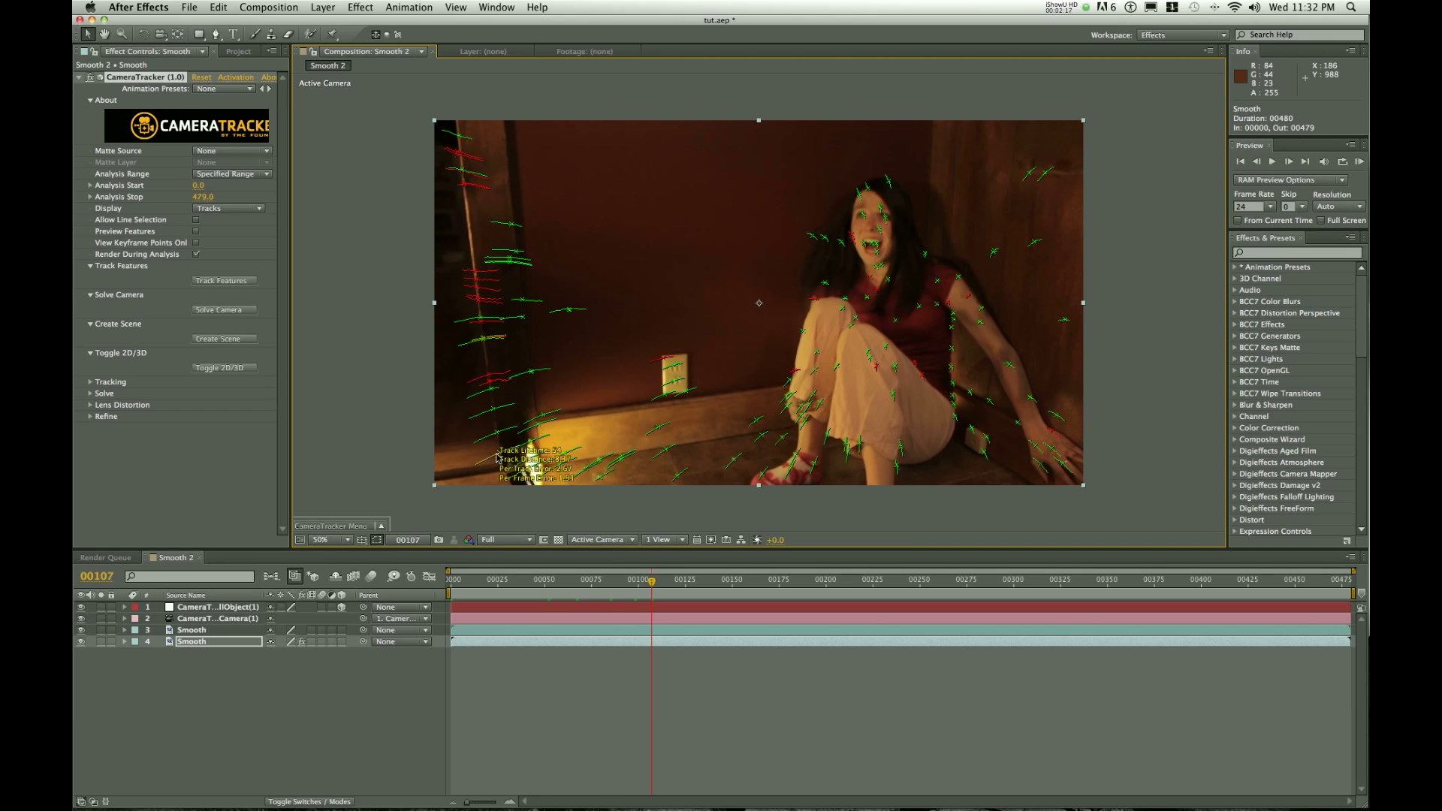
right_click(495, 456)
mouse_move(529, 494)
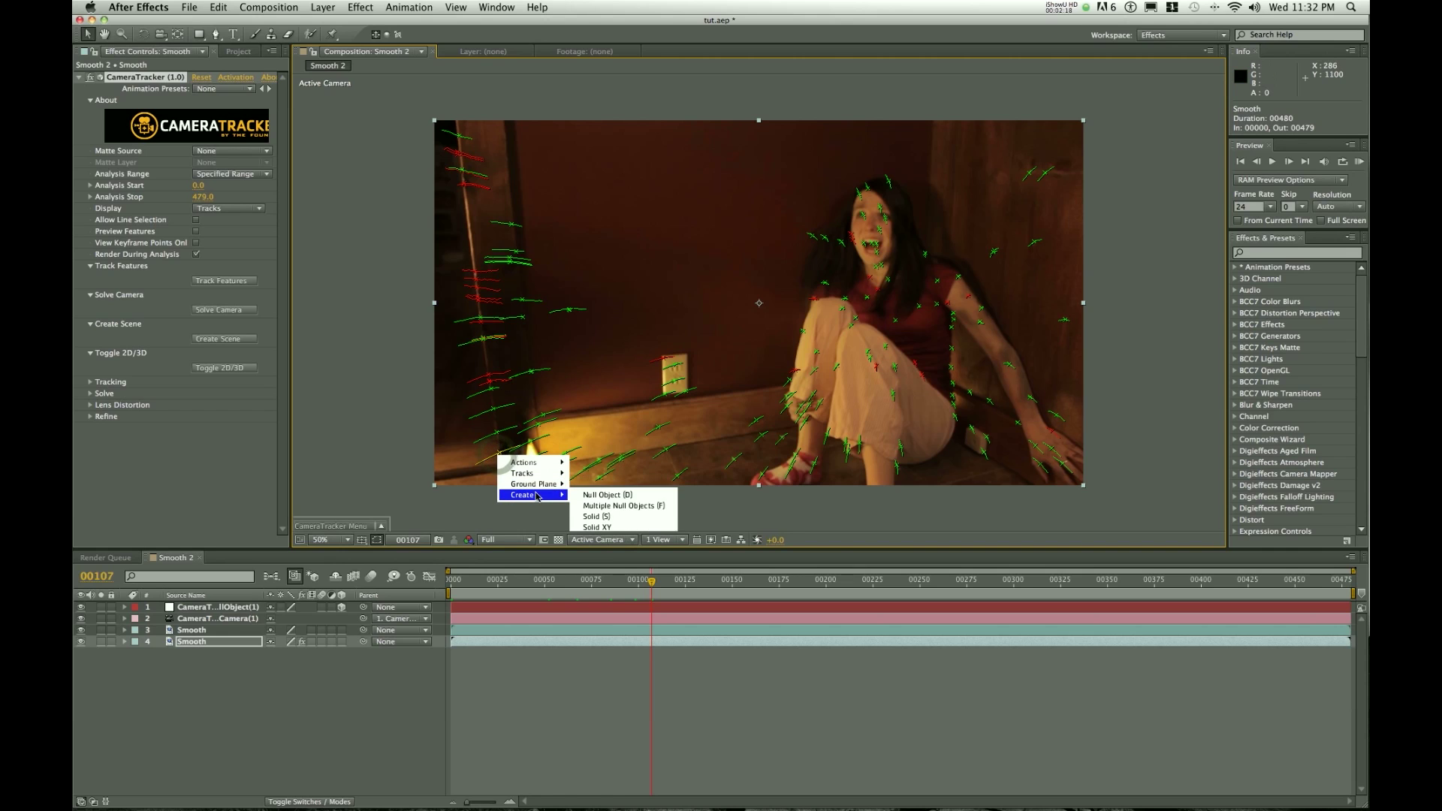
left_click(598, 496)
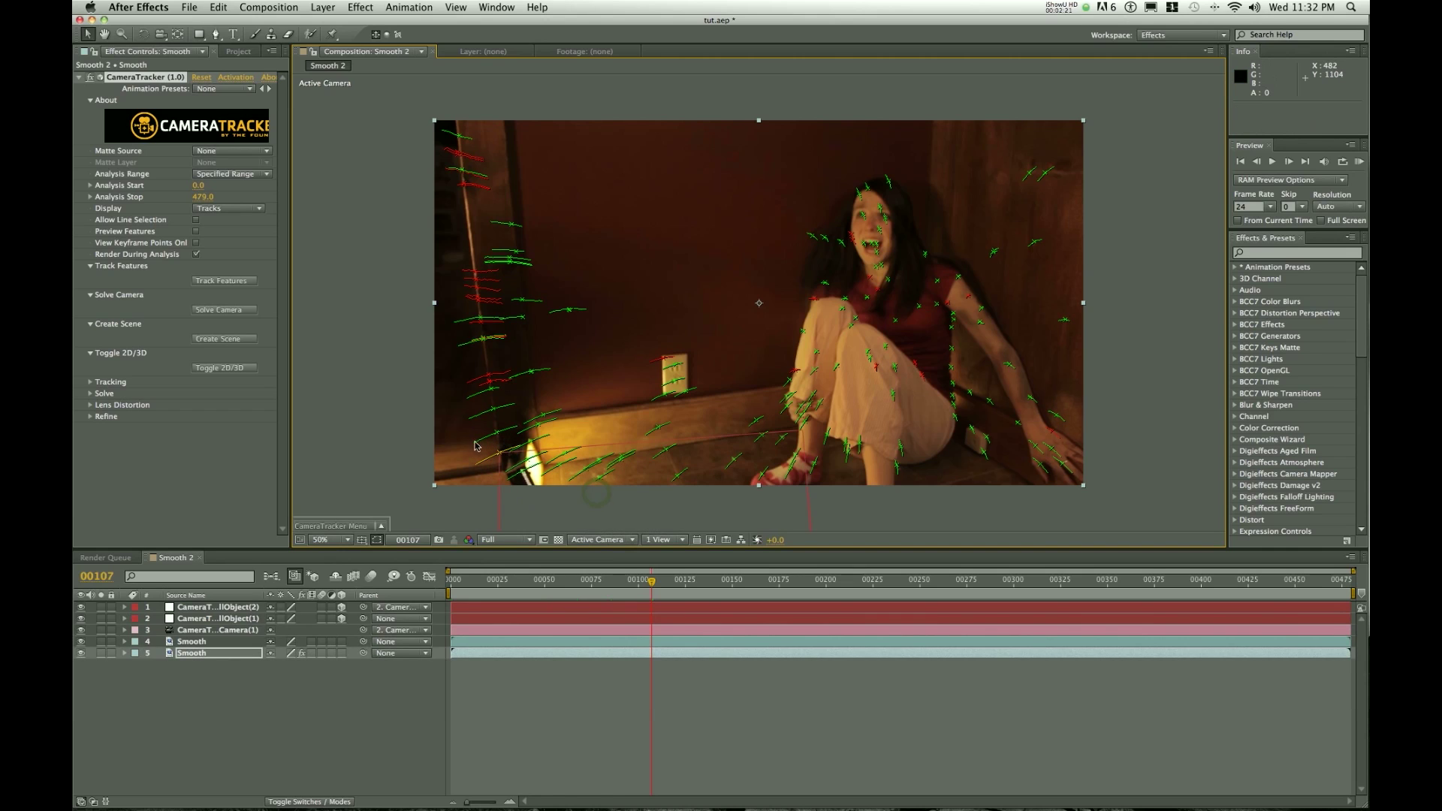
Step: Hide the lower Smooth layer carrying CameraTracker and set the parent of CameraTracker-NullObject(2) to None
left_click(193, 653)
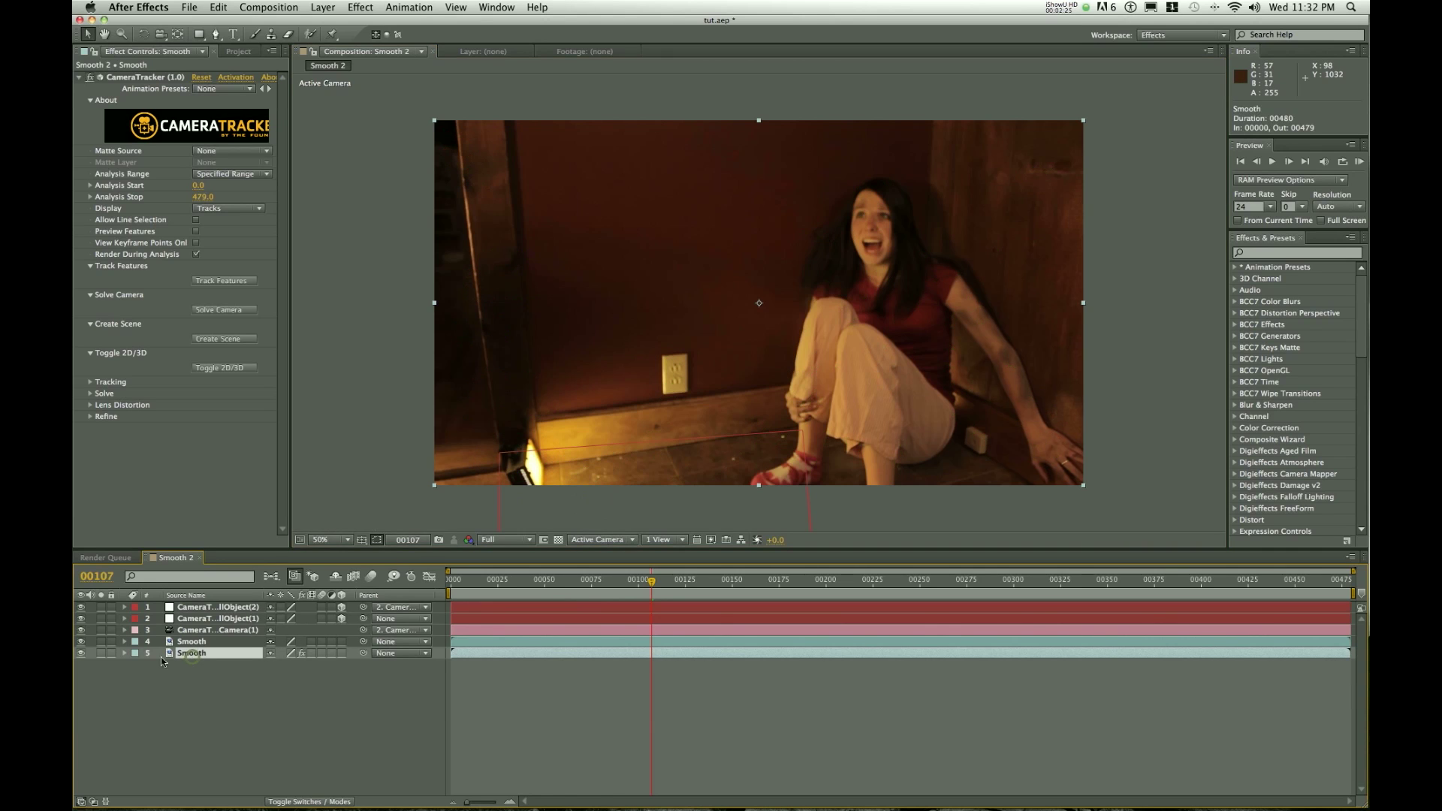
left_click(80, 654)
left_click(236, 606)
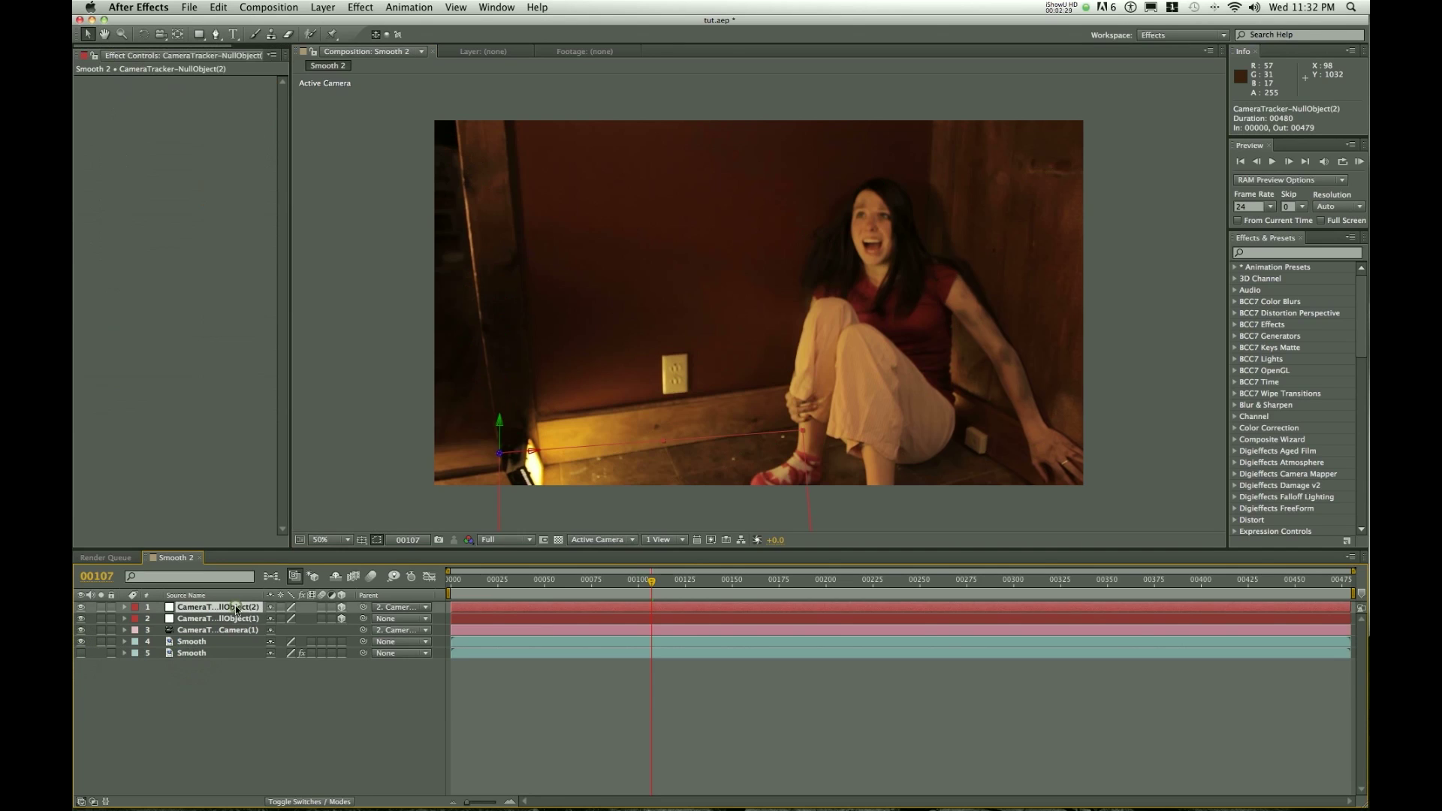
left_click(414, 609)
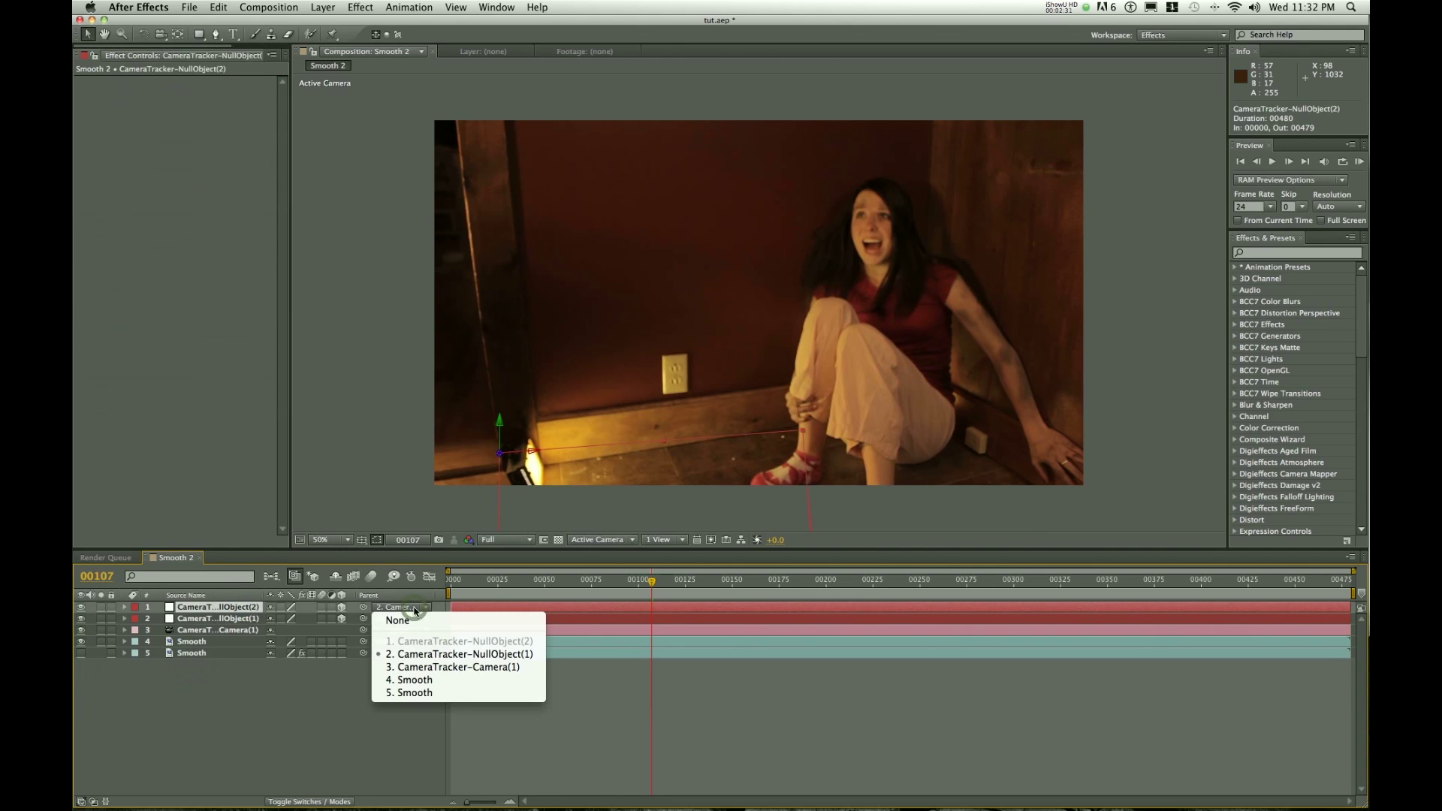
left_click(416, 621)
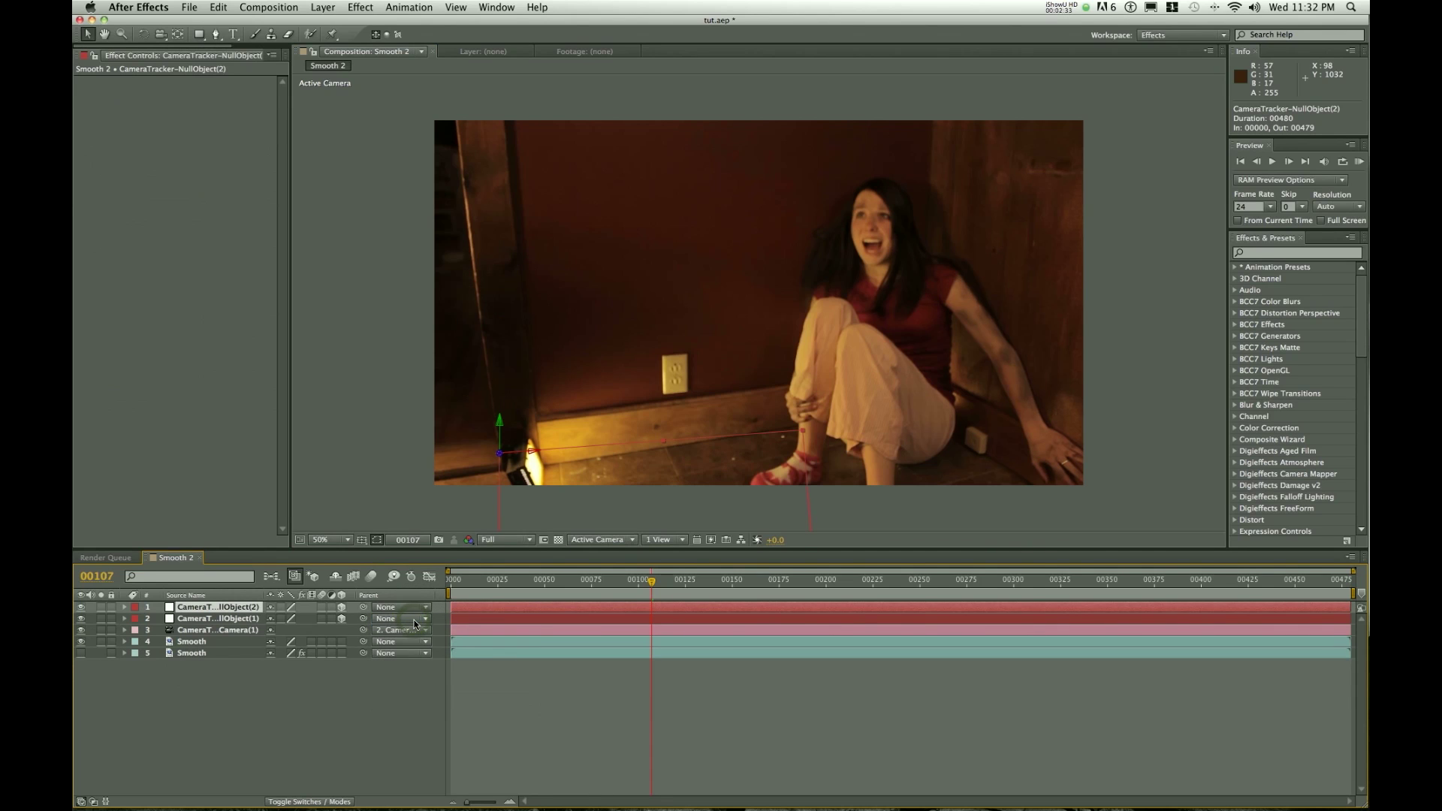
Step: Import Torch_Windy_01.mov from the 09. Fire folder of Action_Essentials_720p and place it in the Smooth 2 composition
left_click(190, 51)
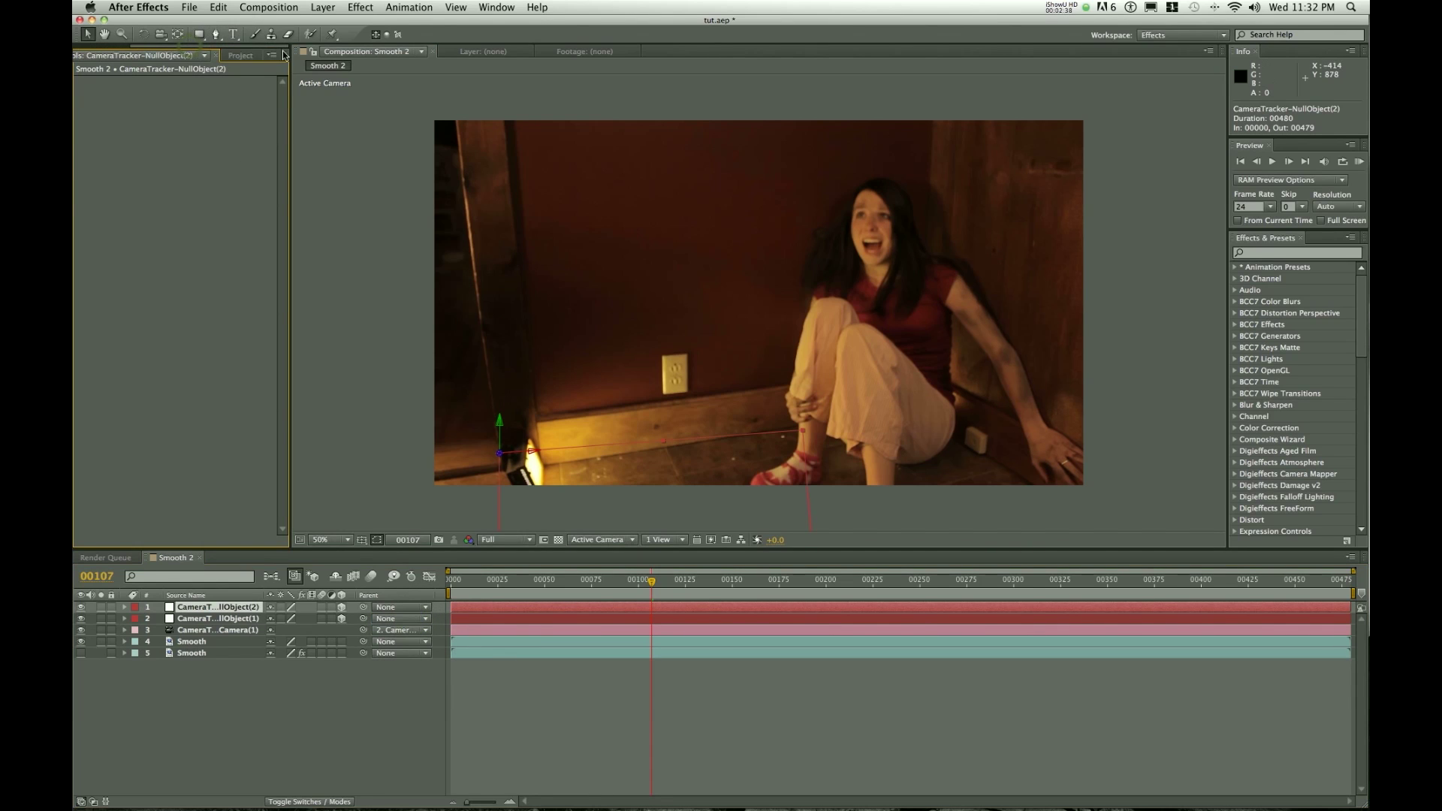
left_click(241, 55)
double_click(180, 316)
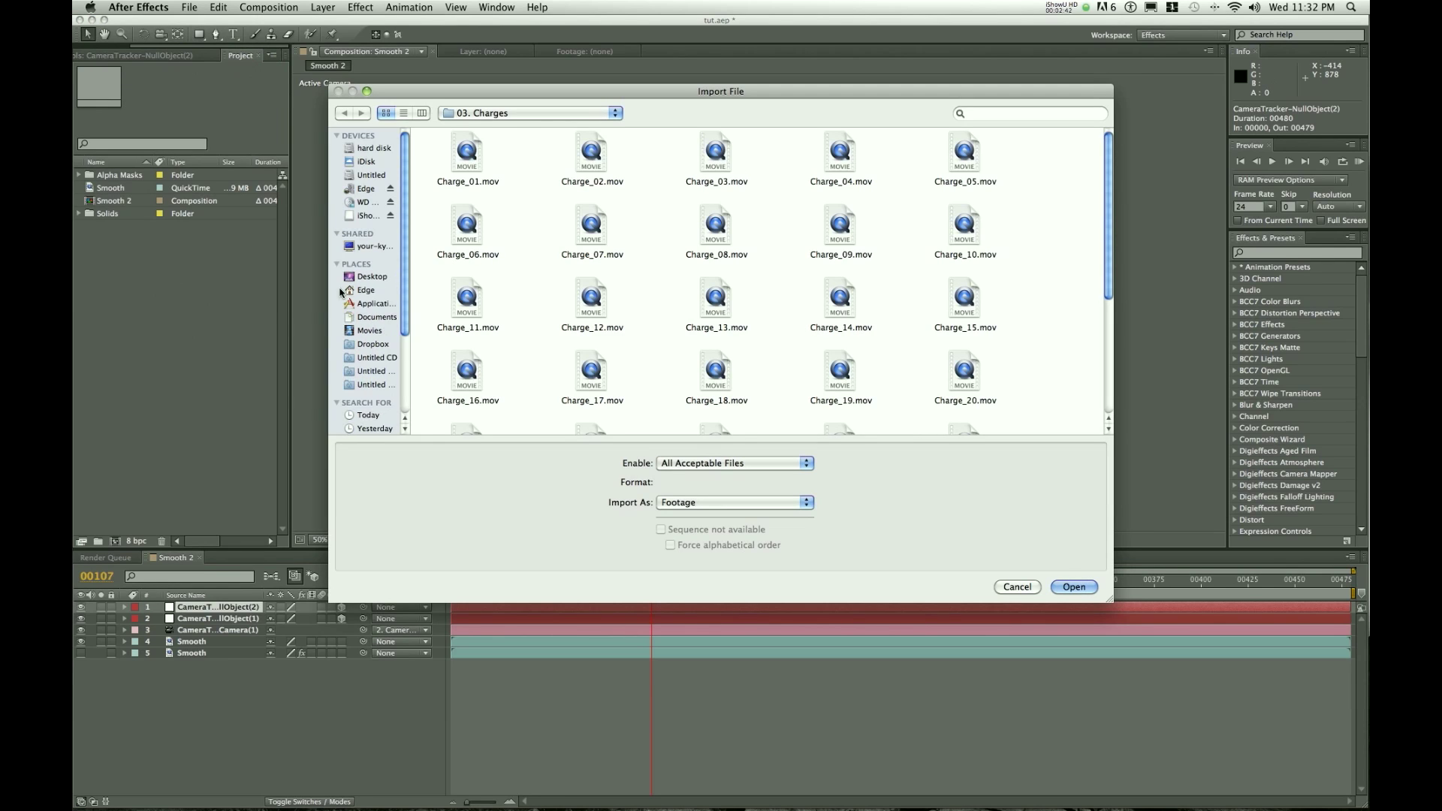
left_click(514, 113)
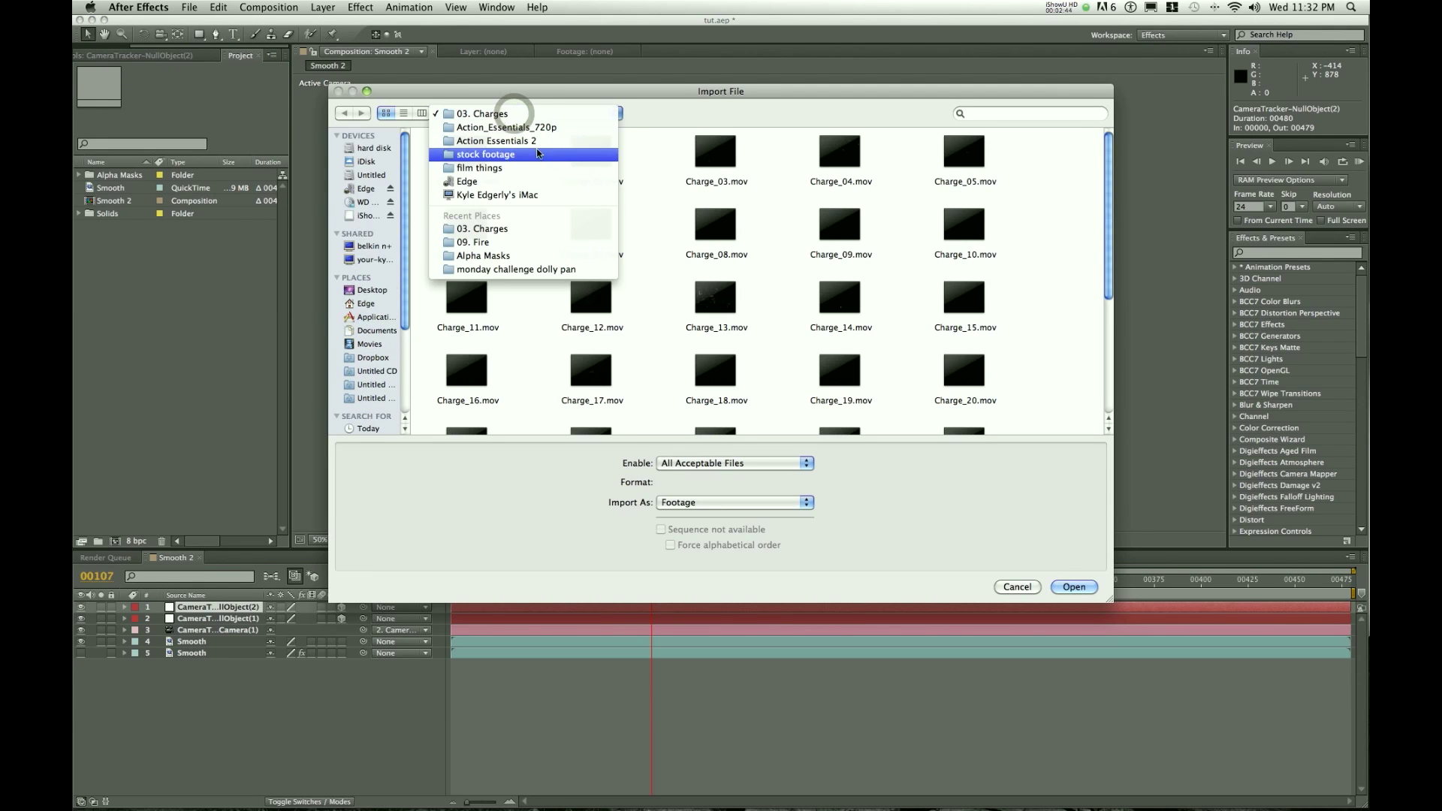
left_click(548, 127)
double_click(839, 229)
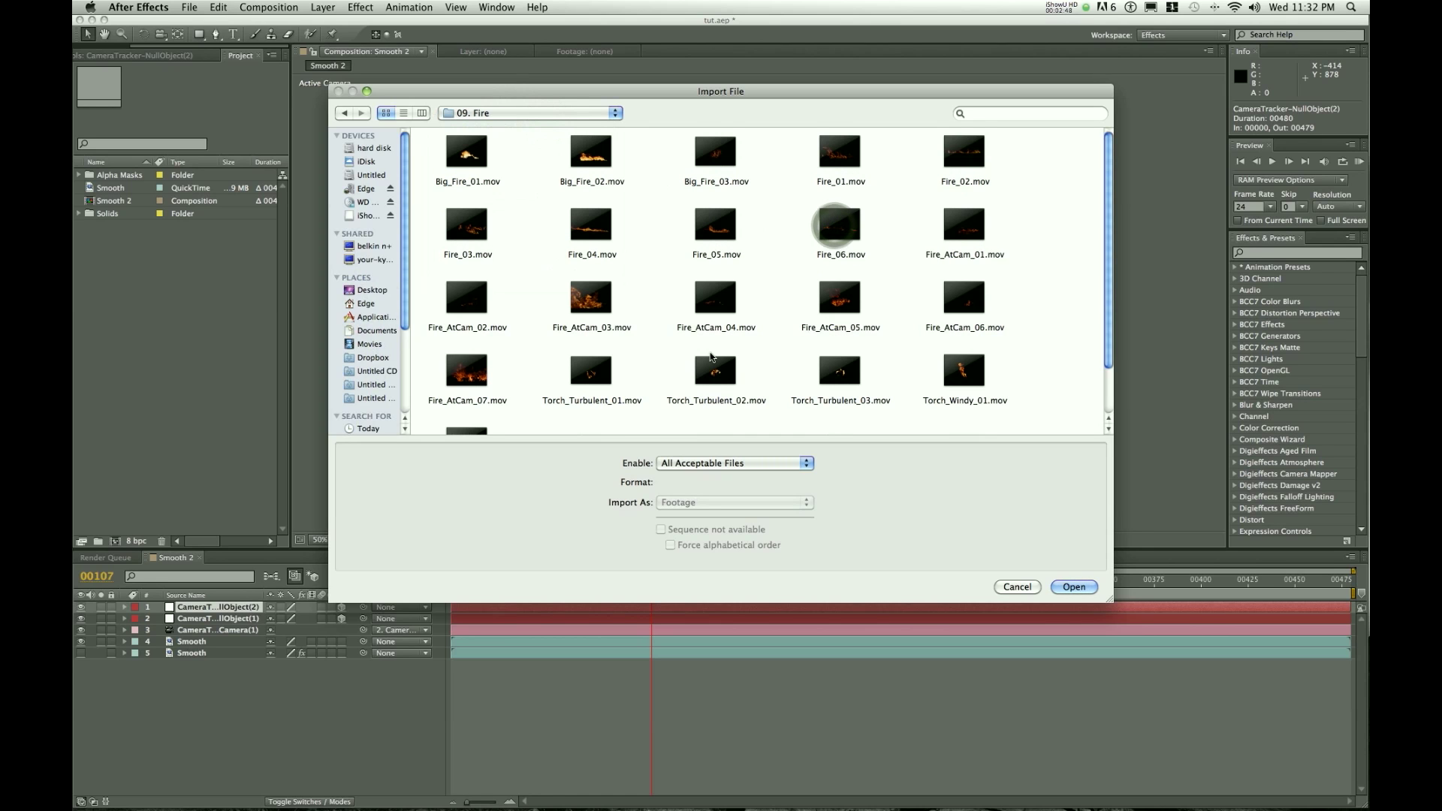
scroll(718, 353, "down", 1)
left_click(974, 357)
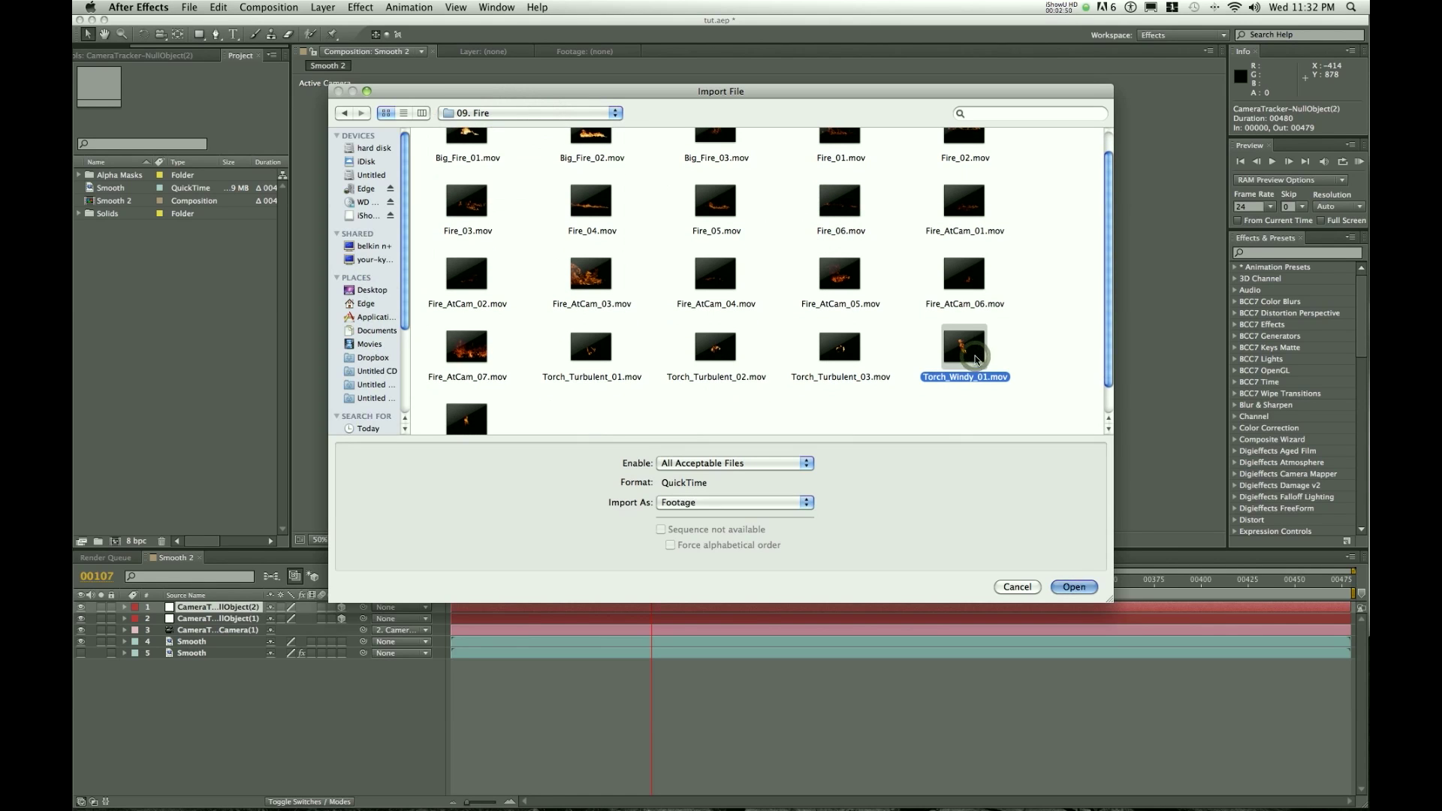
double_click(974, 358)
left_click_drag(130, 233, 750, 316)
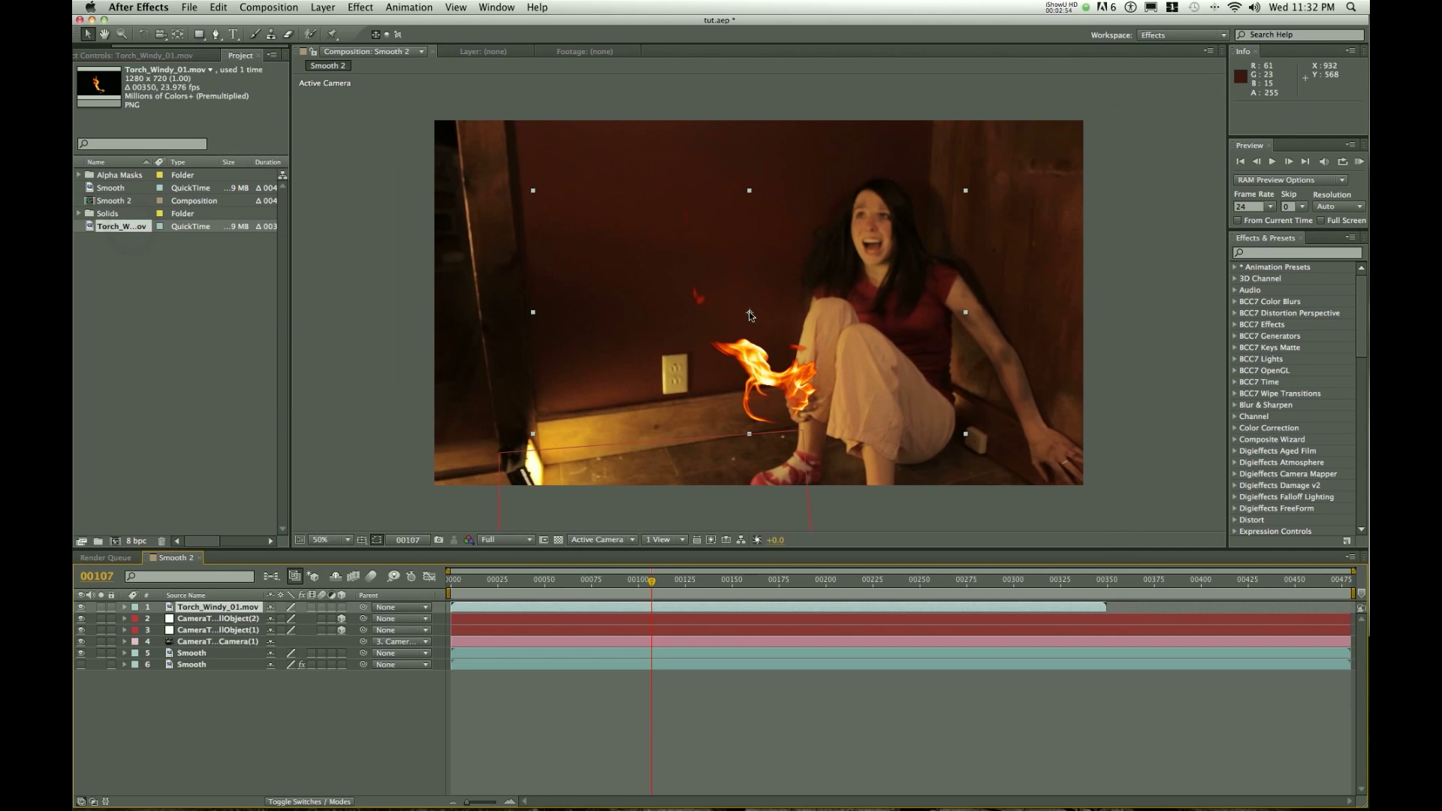
Step: Shift the torch clip earlier to a fuller flame, freeze it at frame 107 and extend its layer across the whole composition
left_click_drag(695, 608, 586, 603)
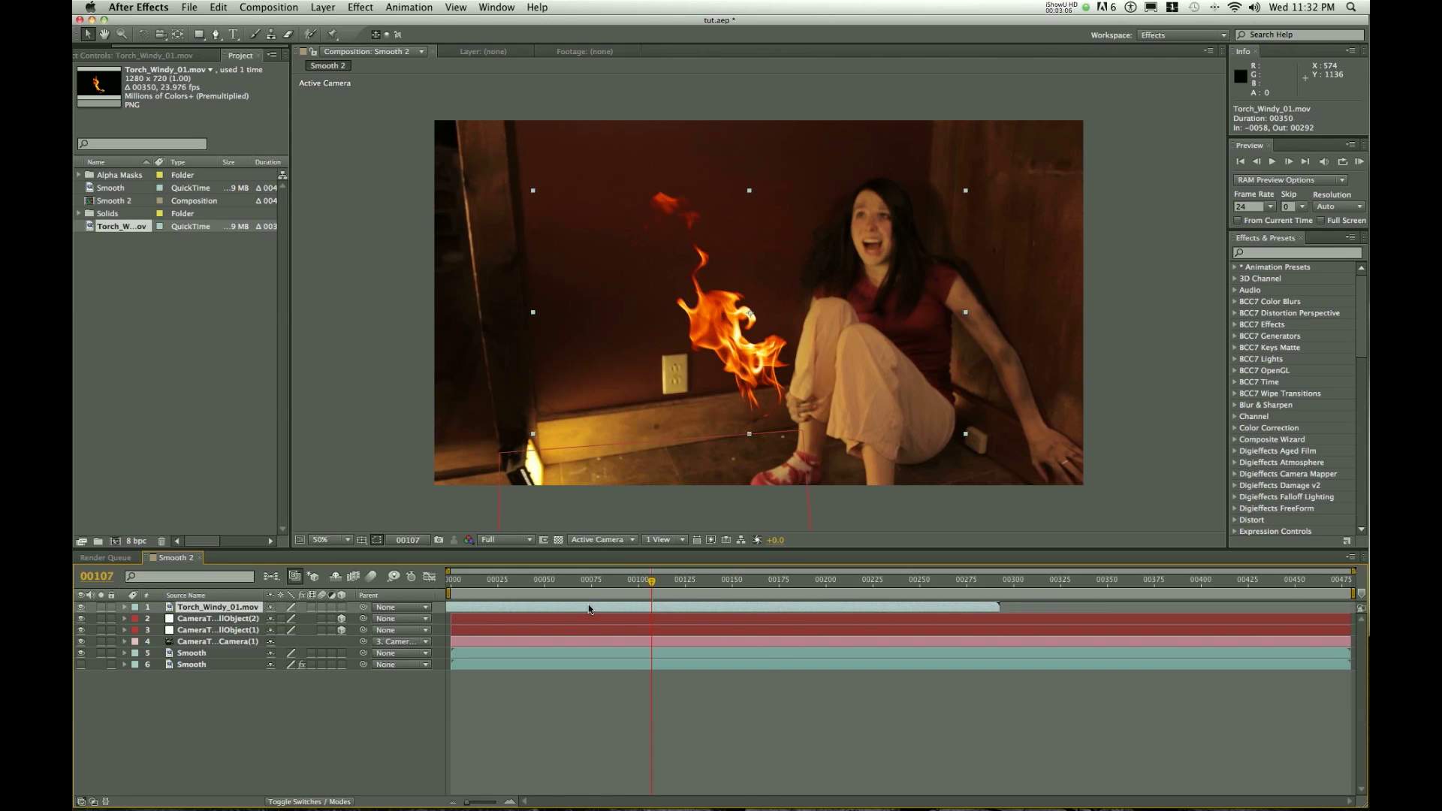
right_click(589, 608)
mouse_move(701, 473)
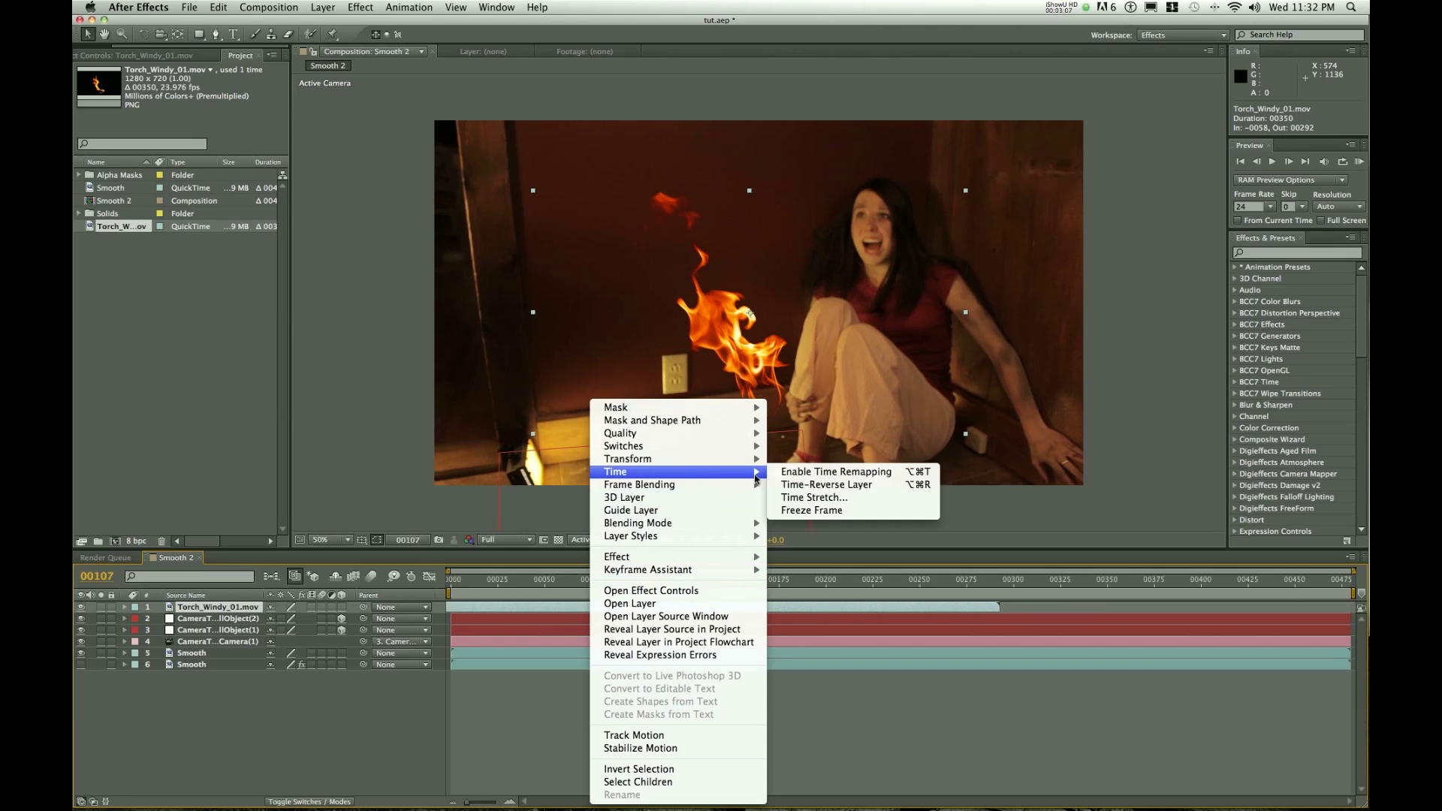
left_click(803, 510)
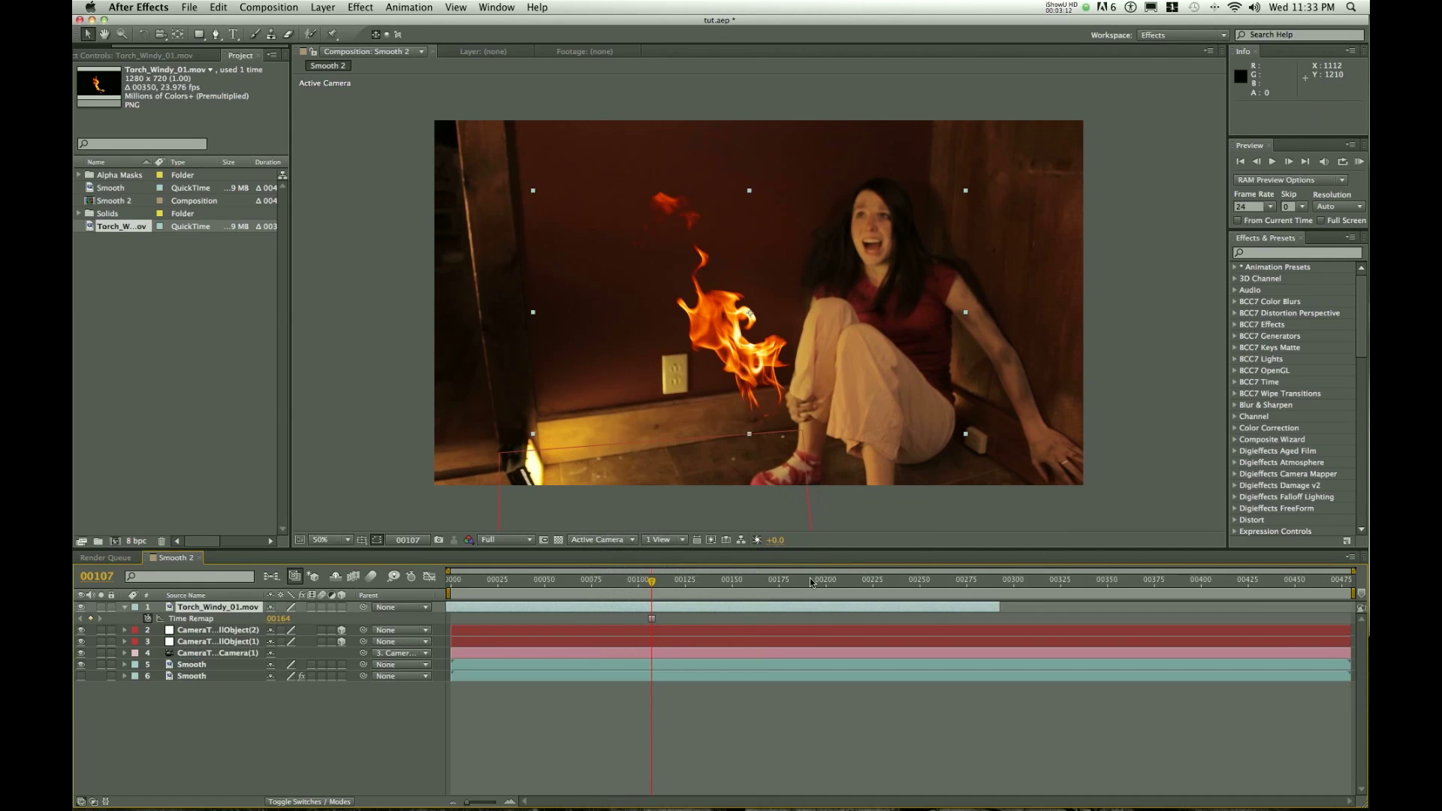
left_click_drag(999, 606, 1052, 607)
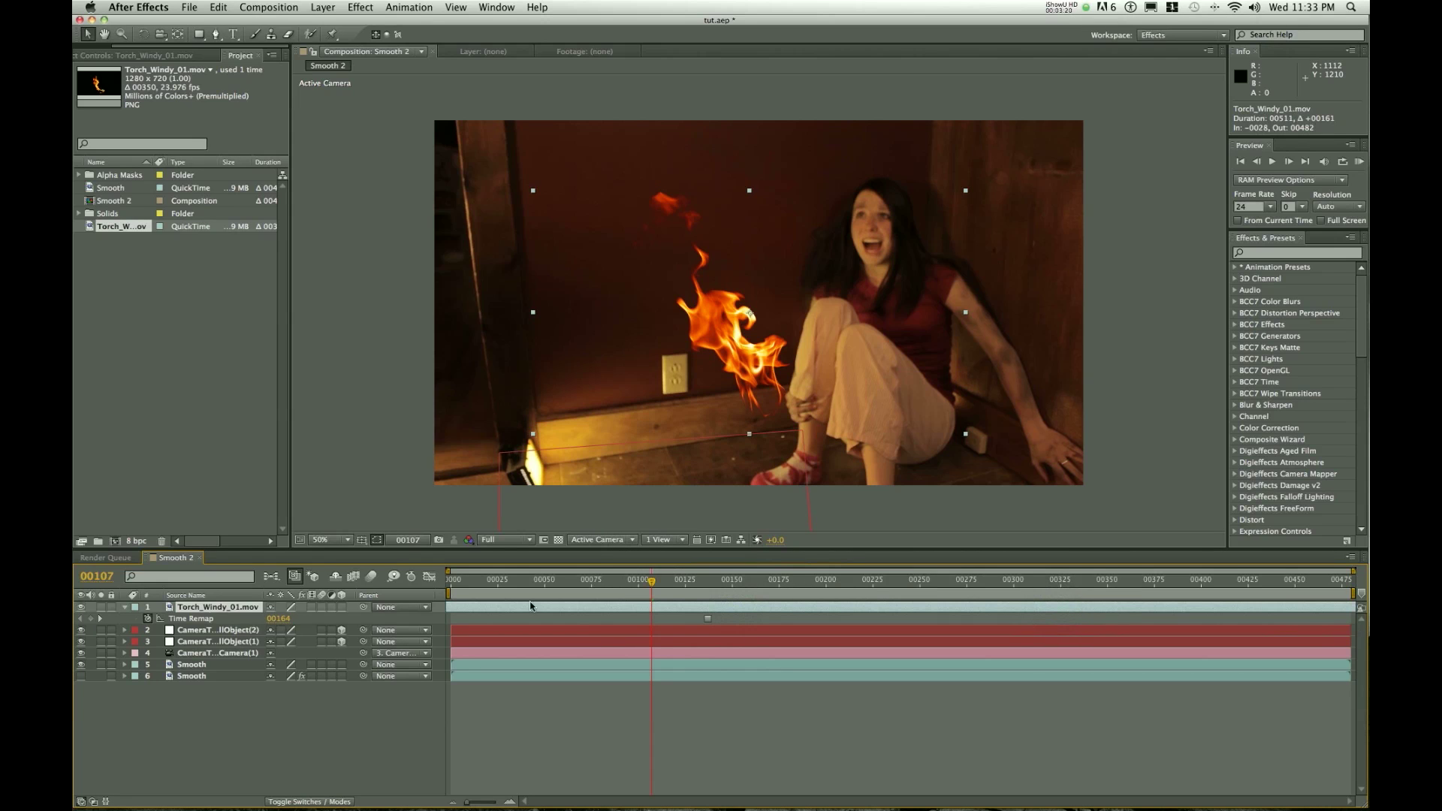
Step: Make the Torch_Windy_01.mov layer 3D and set its blending mode to Add
left_click(340, 607)
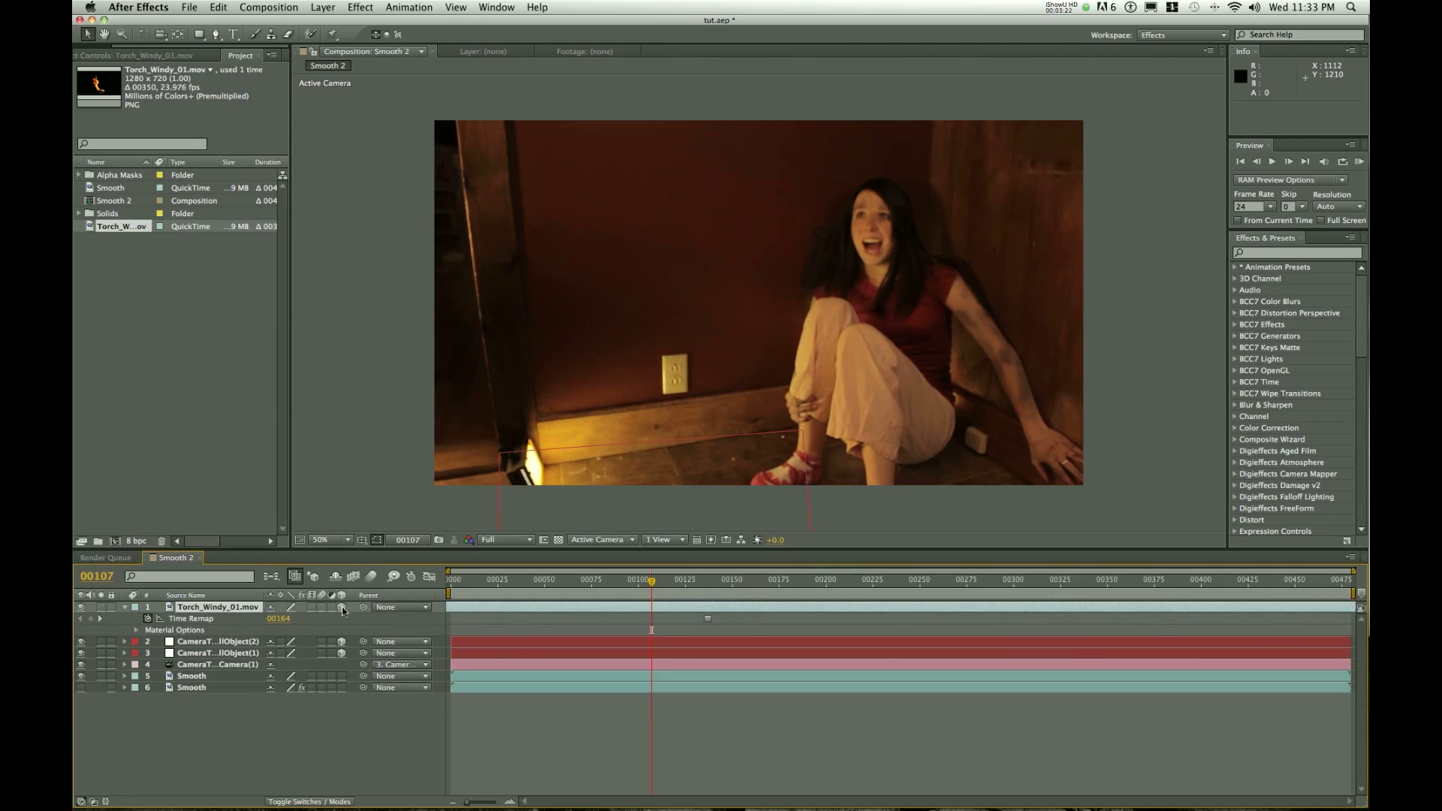
left_click(312, 802)
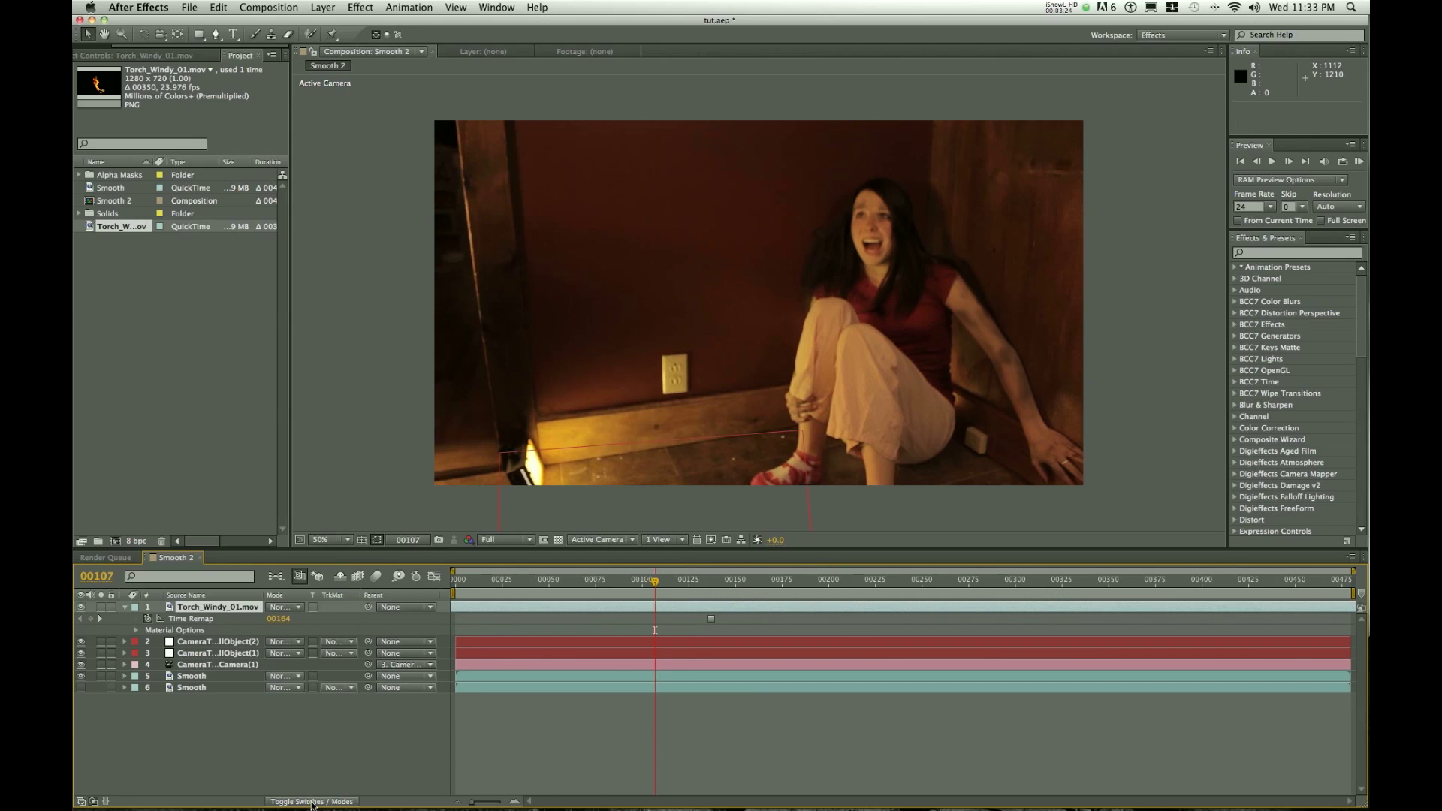
left_click(295, 607)
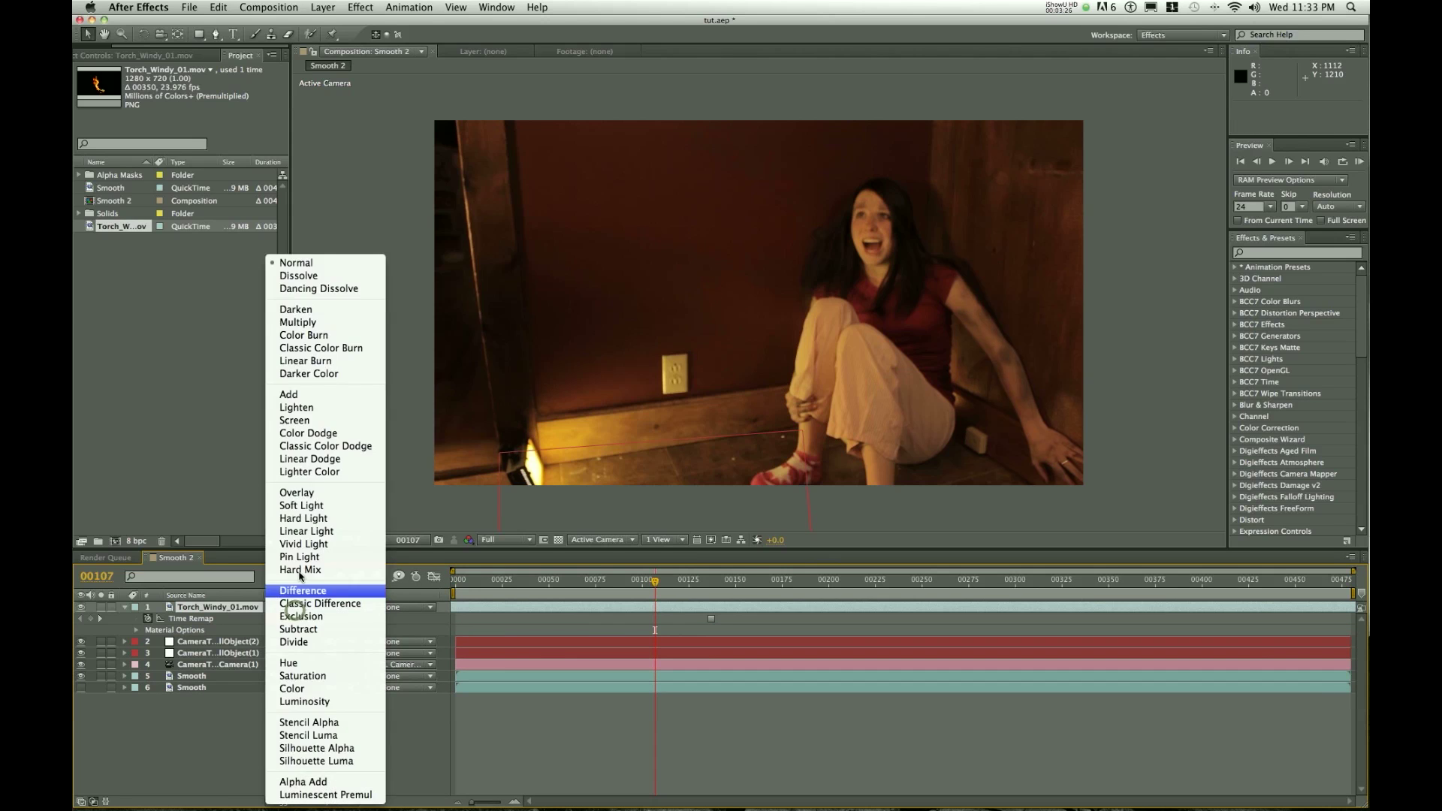
left_click(315, 396)
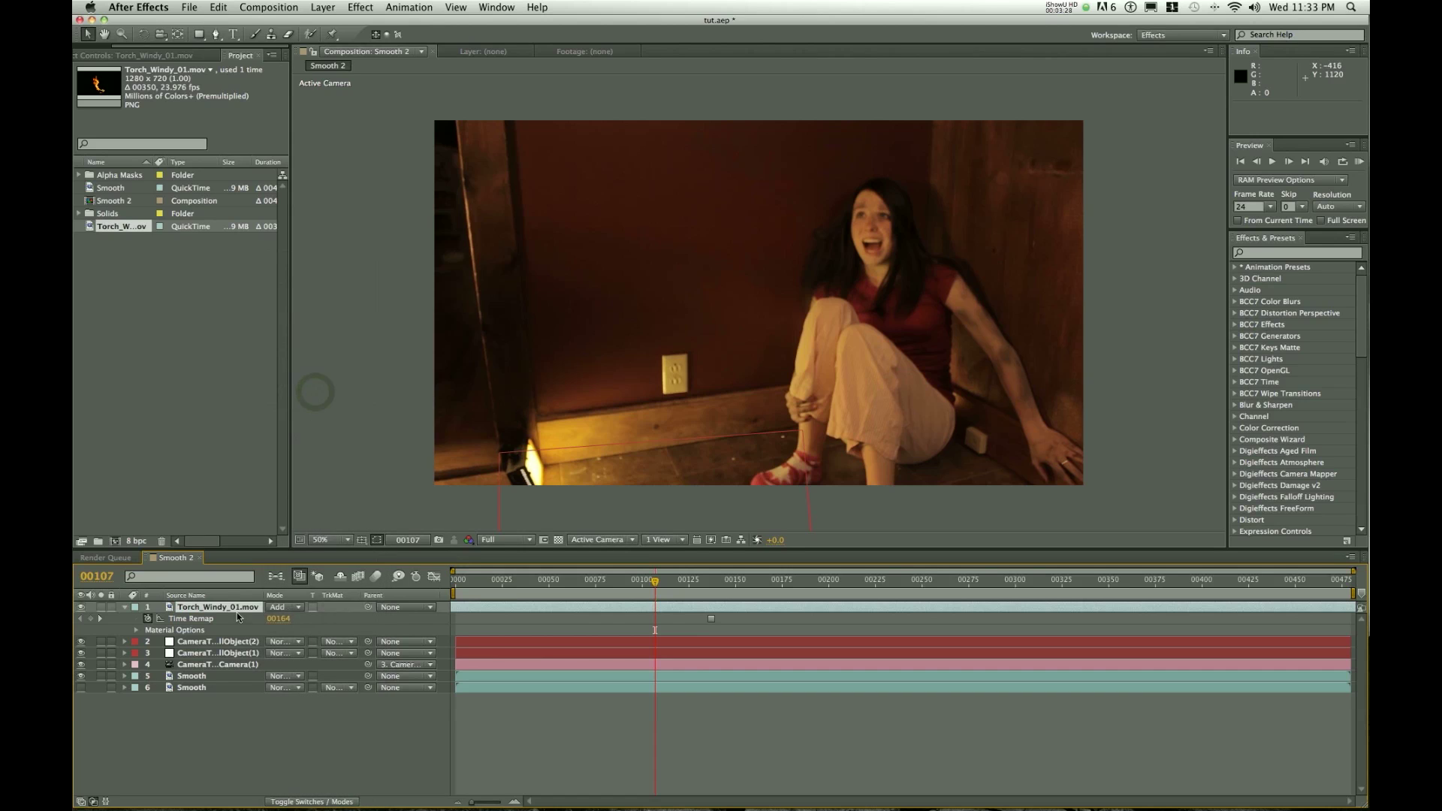
Step: Copy the position of CameraTracker-NullObject(2) onto the Torch_Windy_01.mov layer
left_click(236, 640)
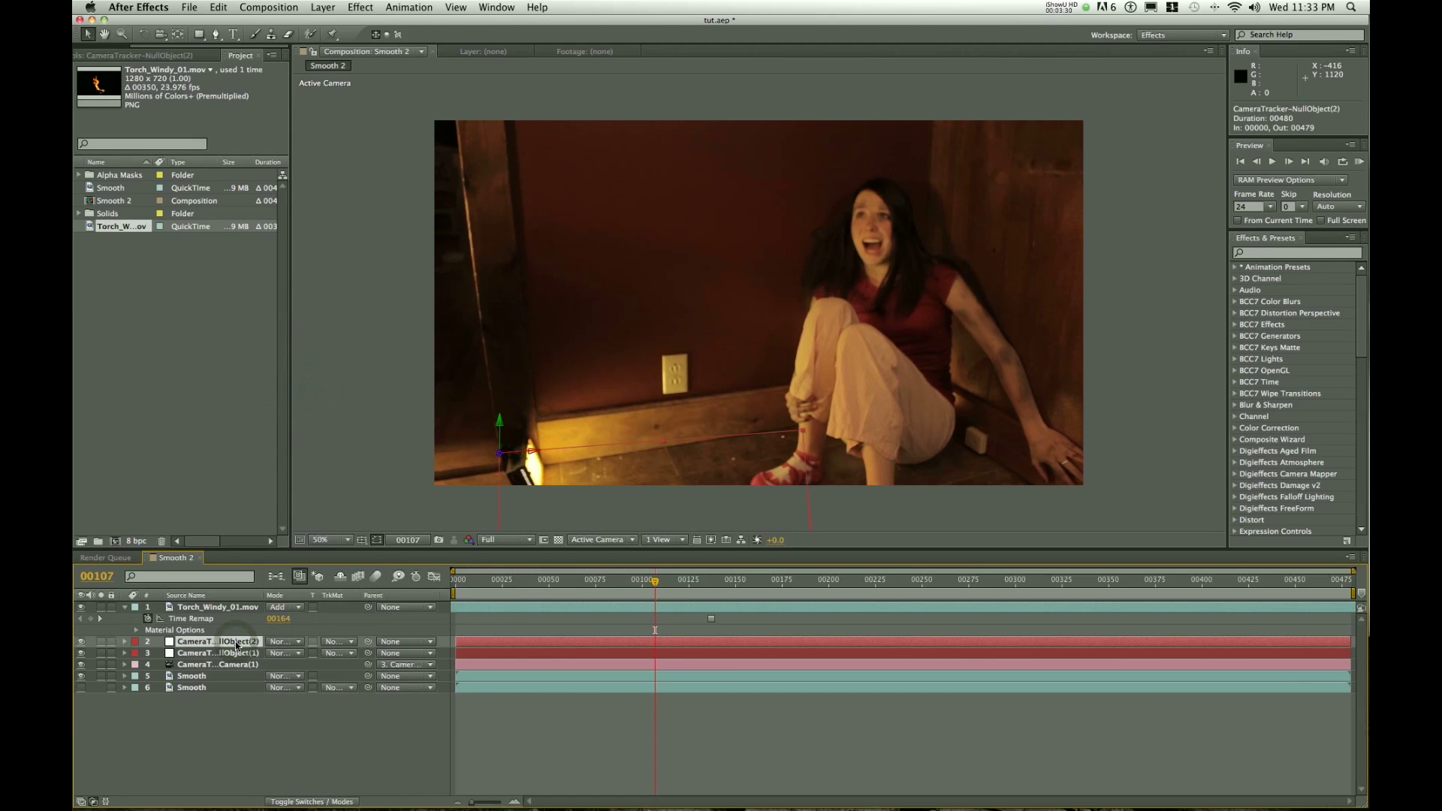
key("p")
left_click(201, 655)
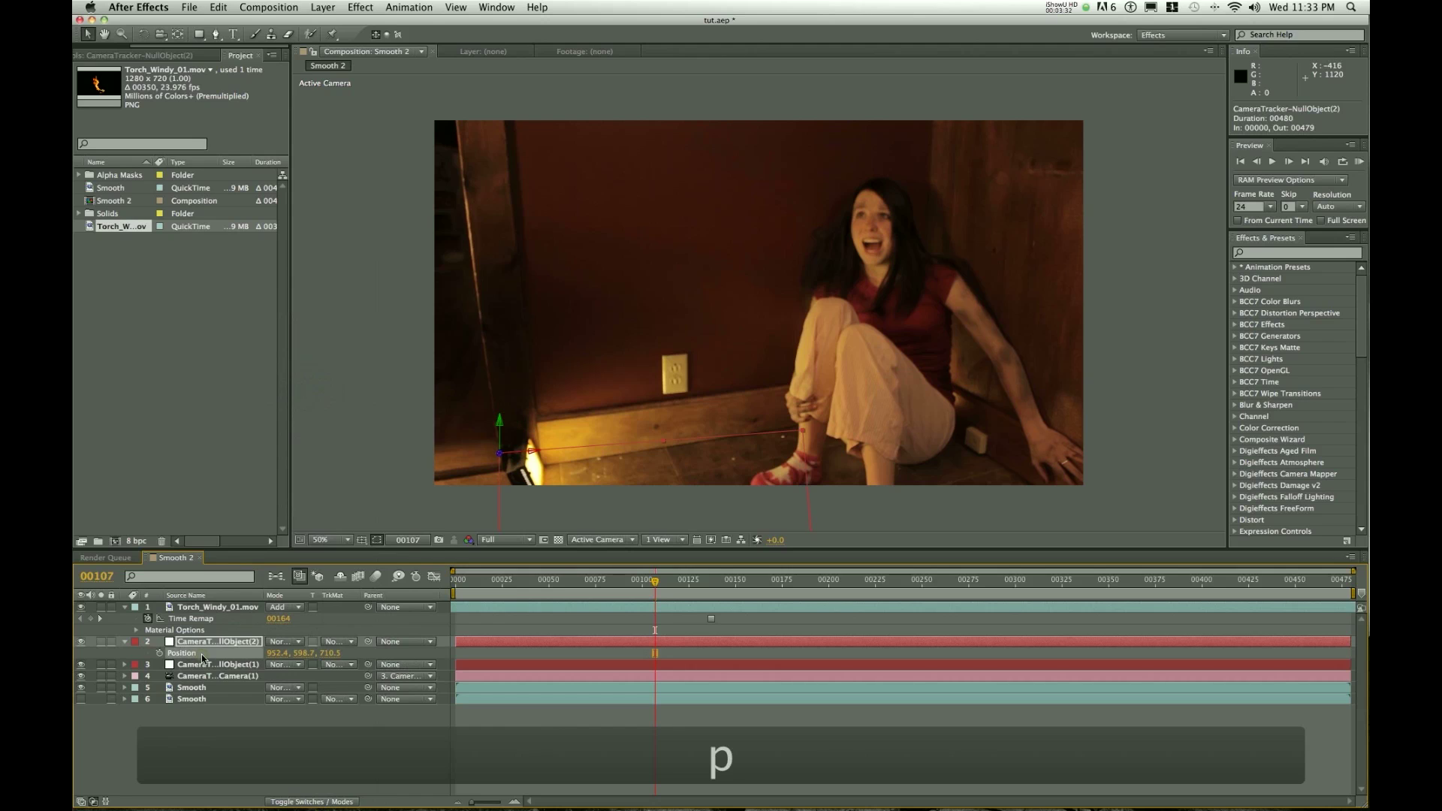
key("super+c")
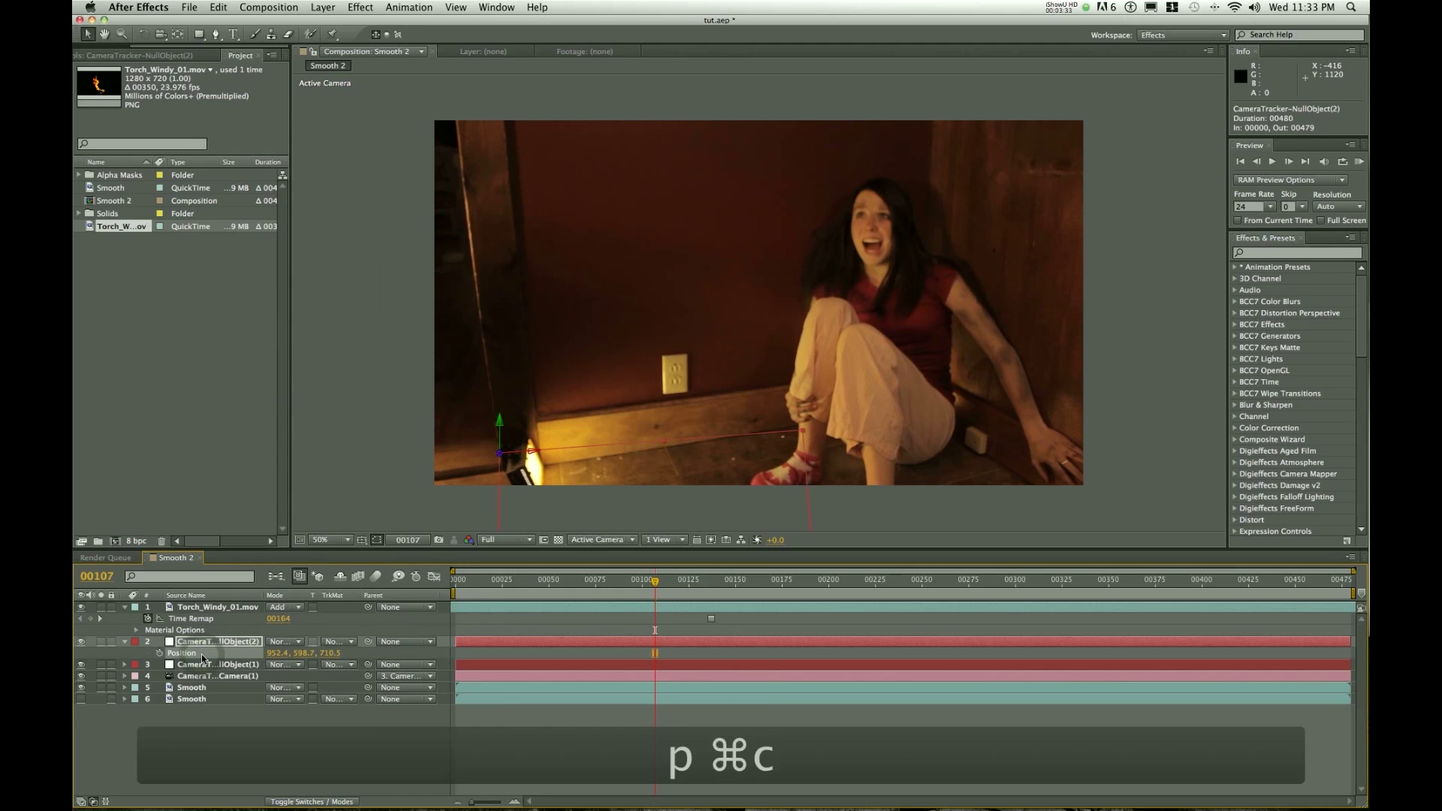
left_click(201, 607)
key("p")
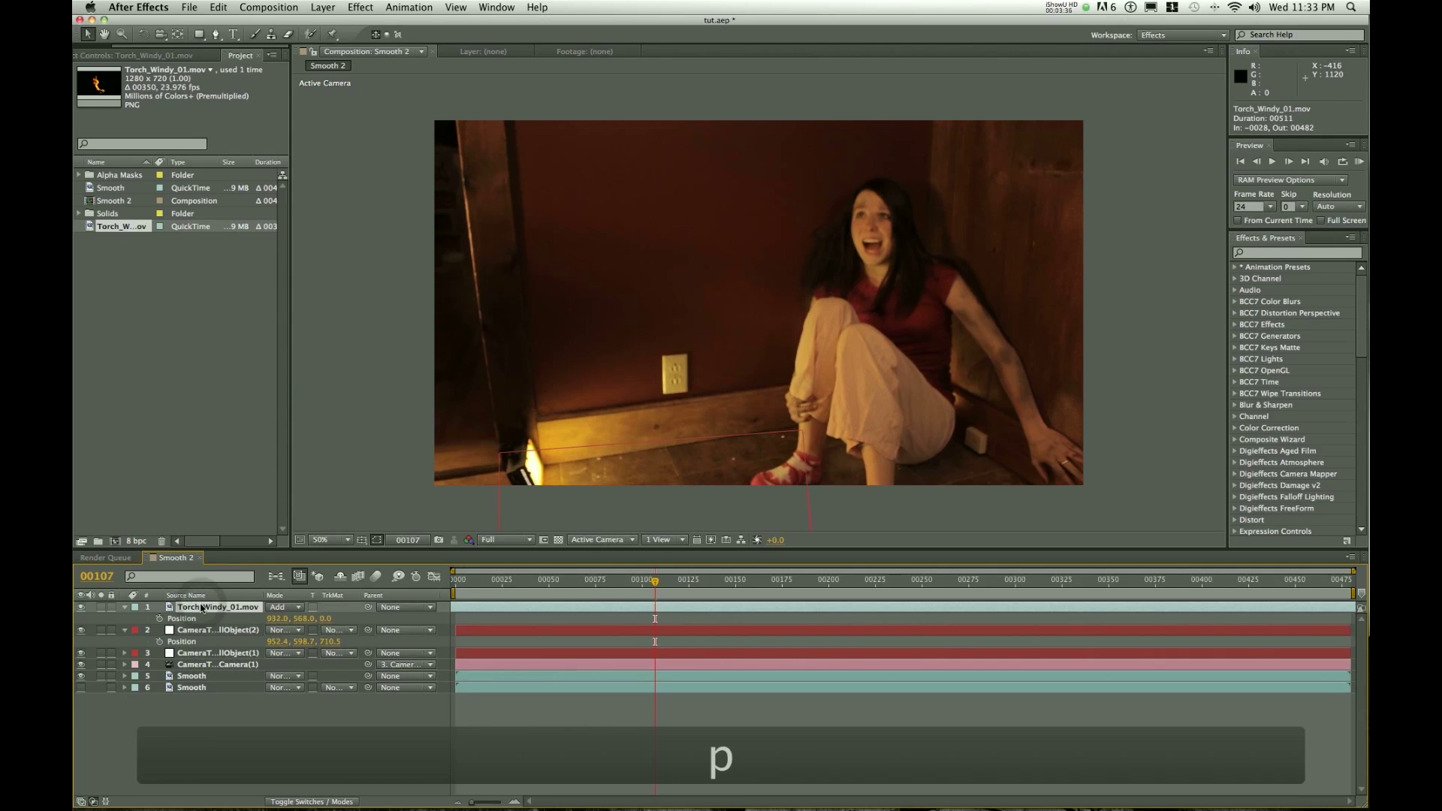
left_click(184, 618)
key("super+v")
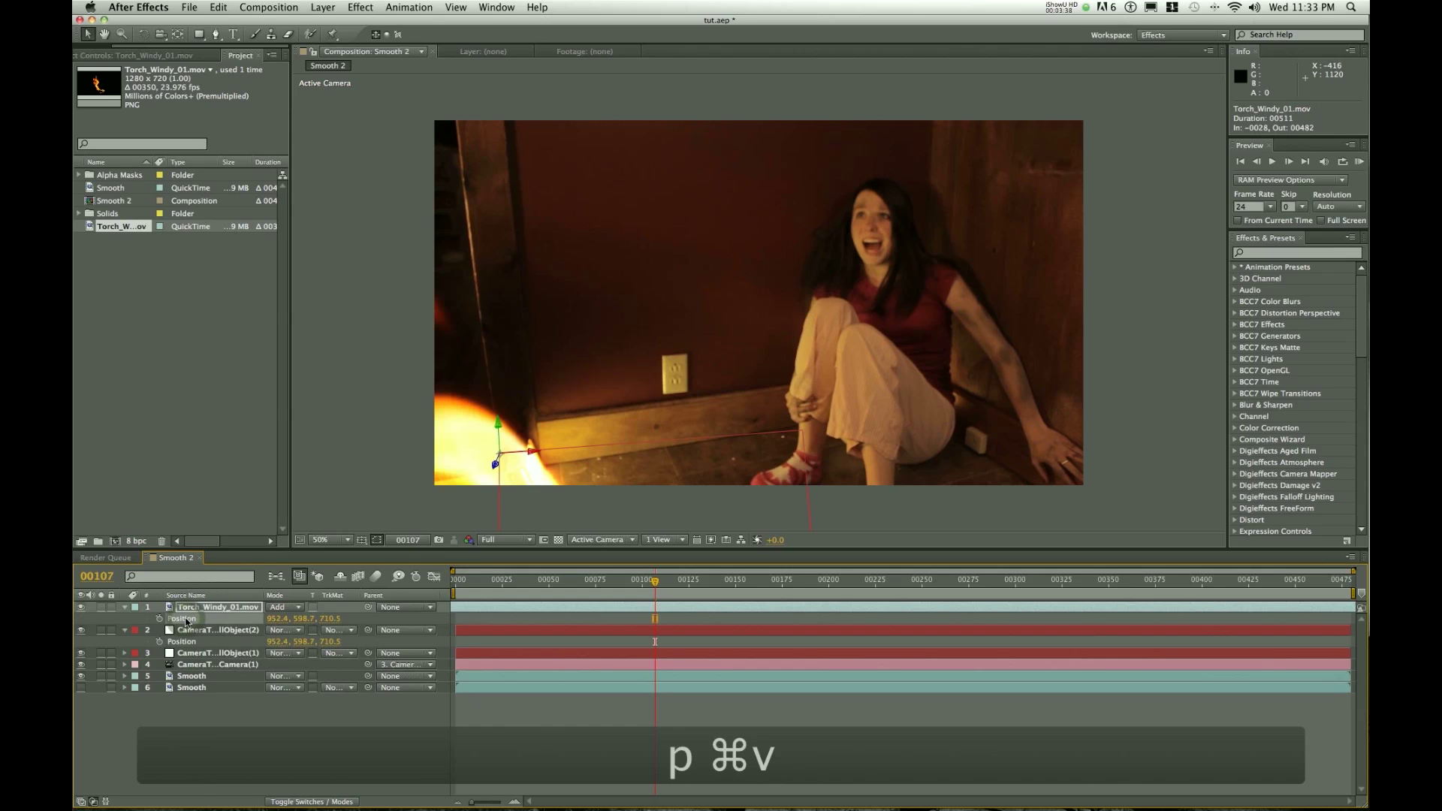
Step: Scale the Torch_Windy_01.mov layer down to 9% and move it to about 958.9, 583.0, 710.5 beside the doorway
key("s")
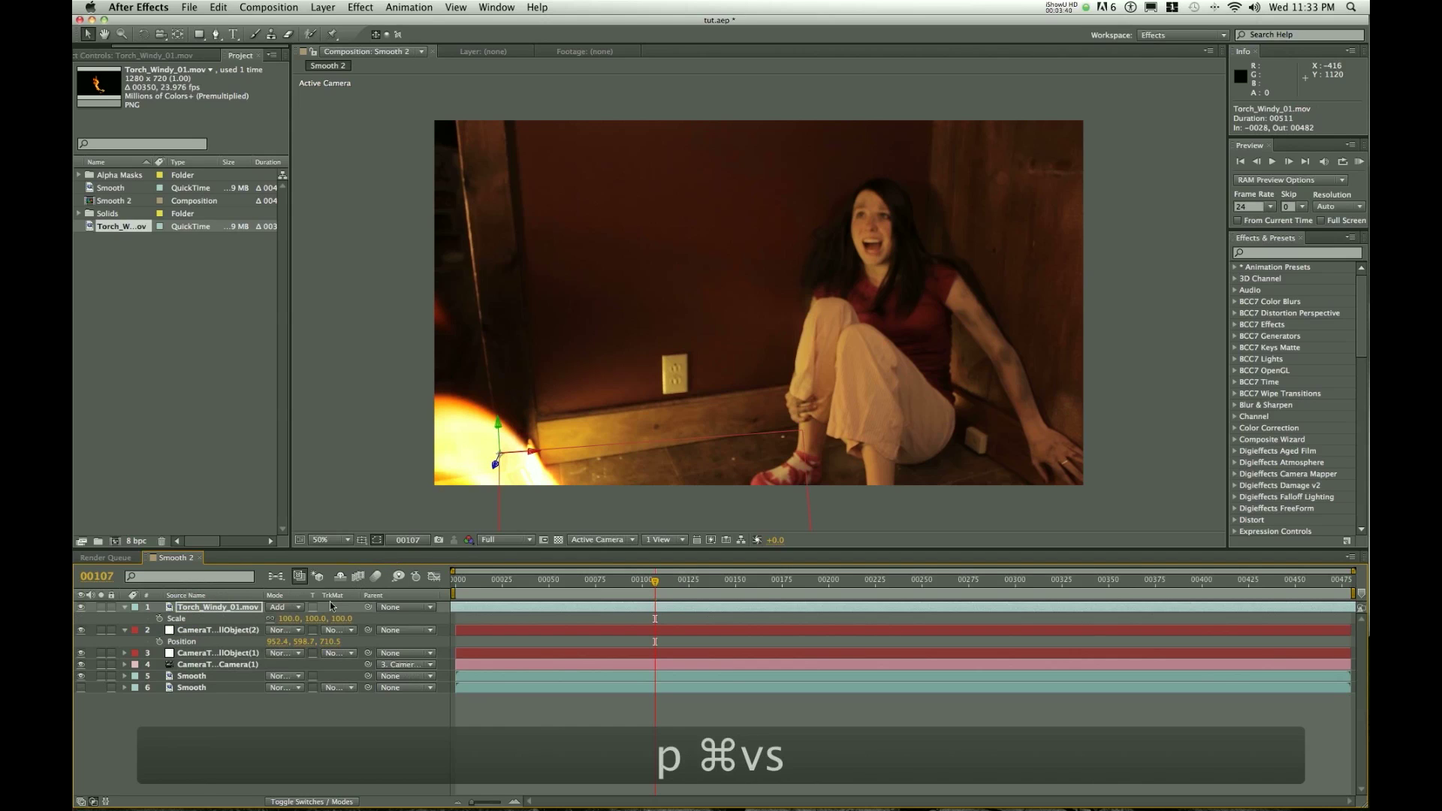
left_click_drag(299, 621, 214, 607)
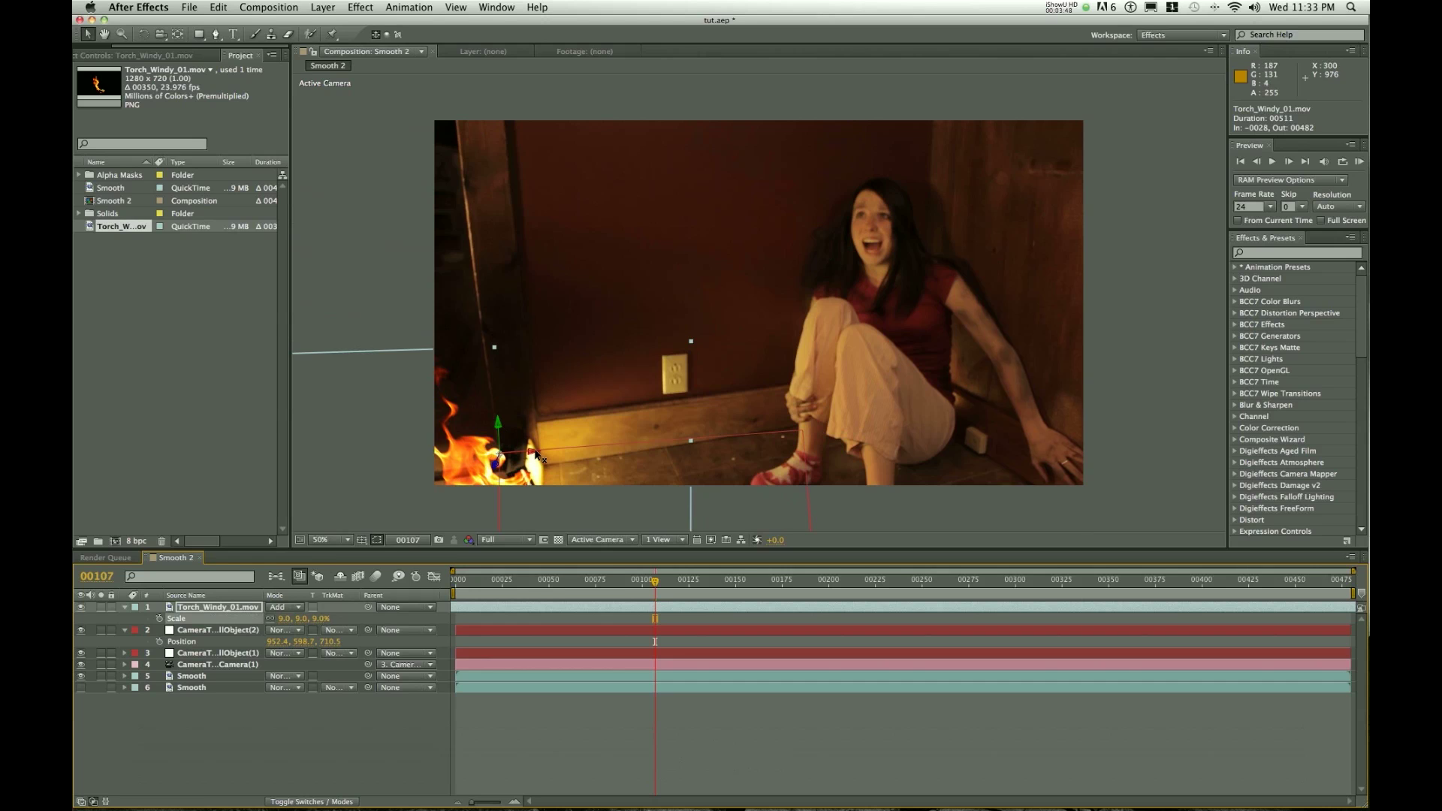
left_click_drag(535, 453, 553, 418)
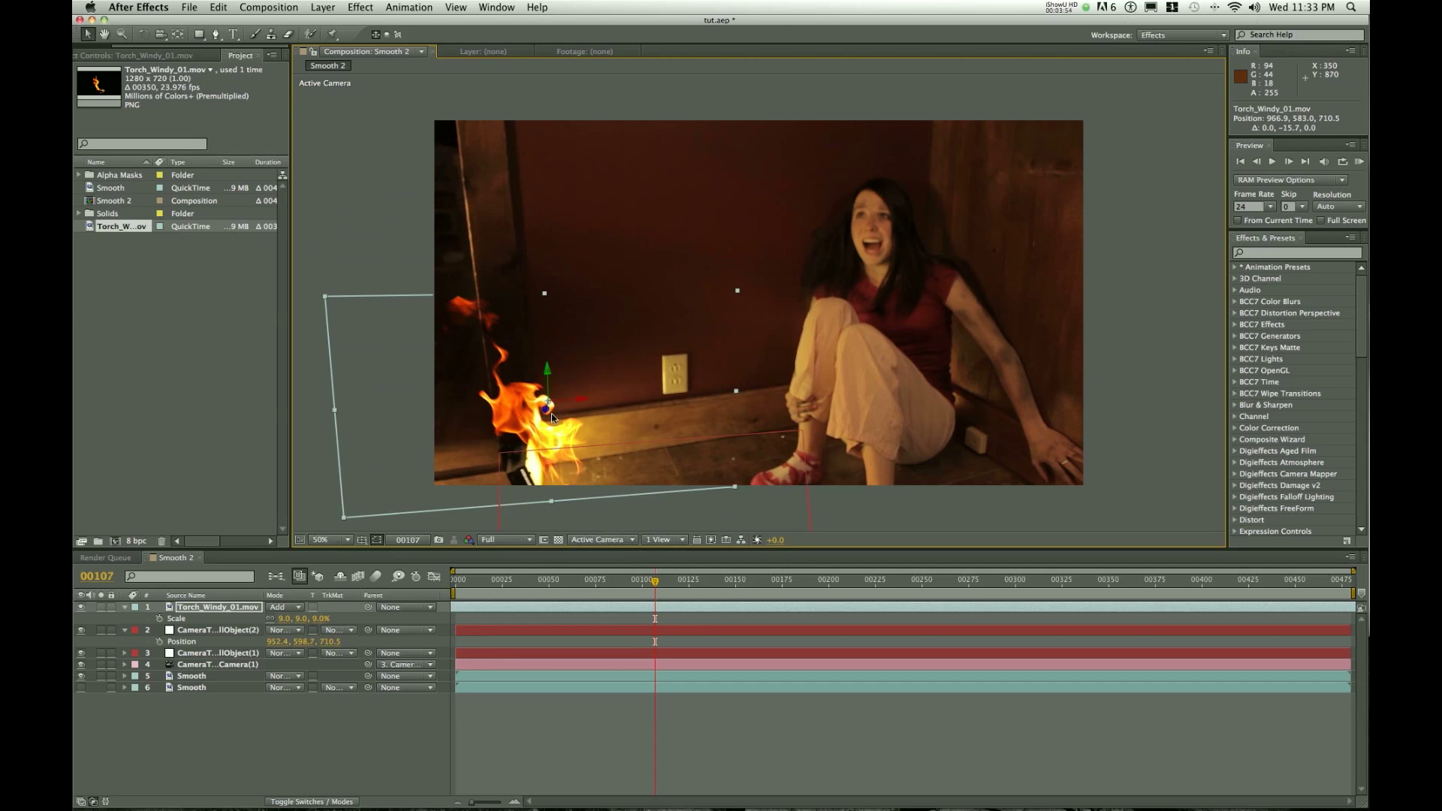
left_click_drag(578, 400, 575, 401)
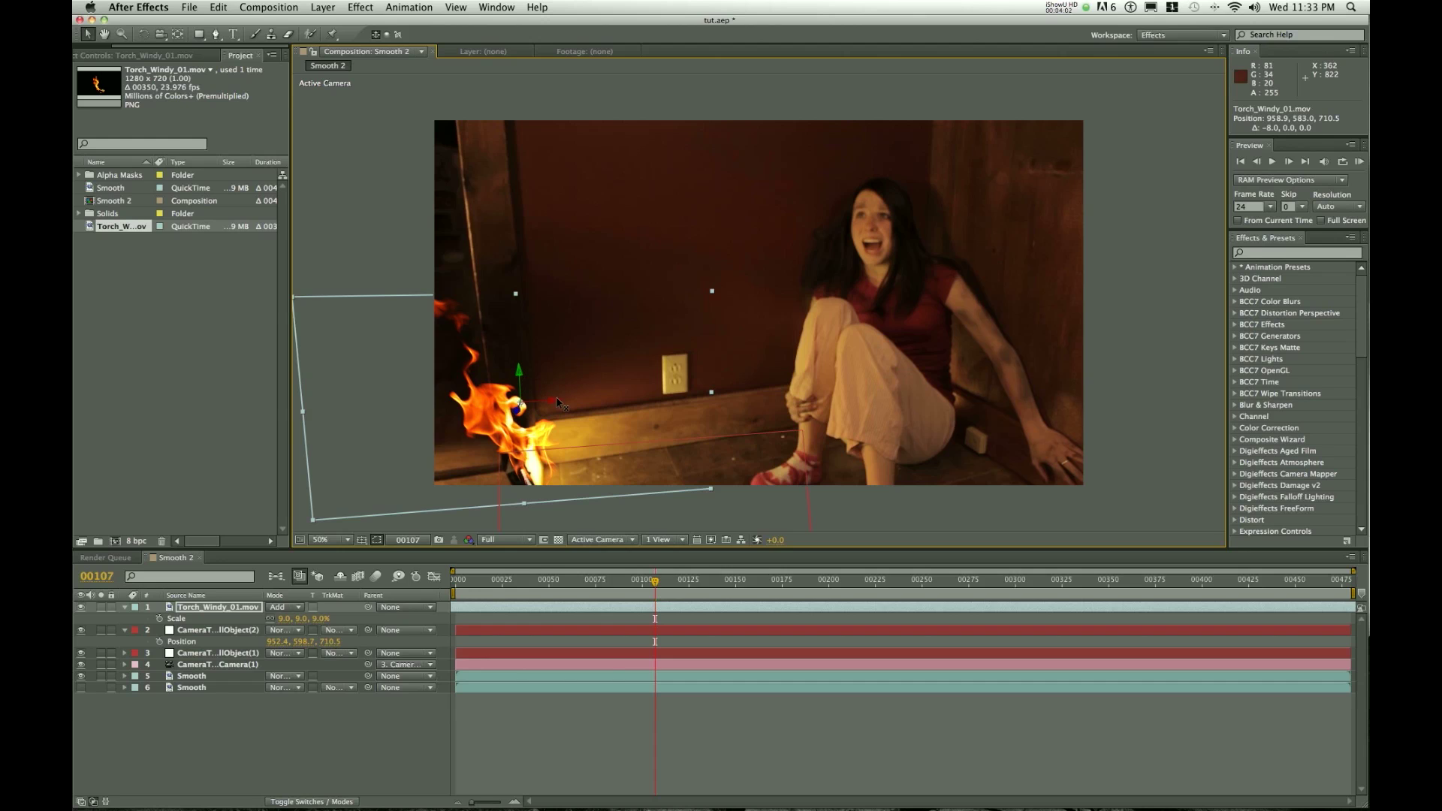
Step: At frame 165, add a black solid as a 3D layer and paste the copied null position onto it
left_click_drag(676, 582, 764, 590)
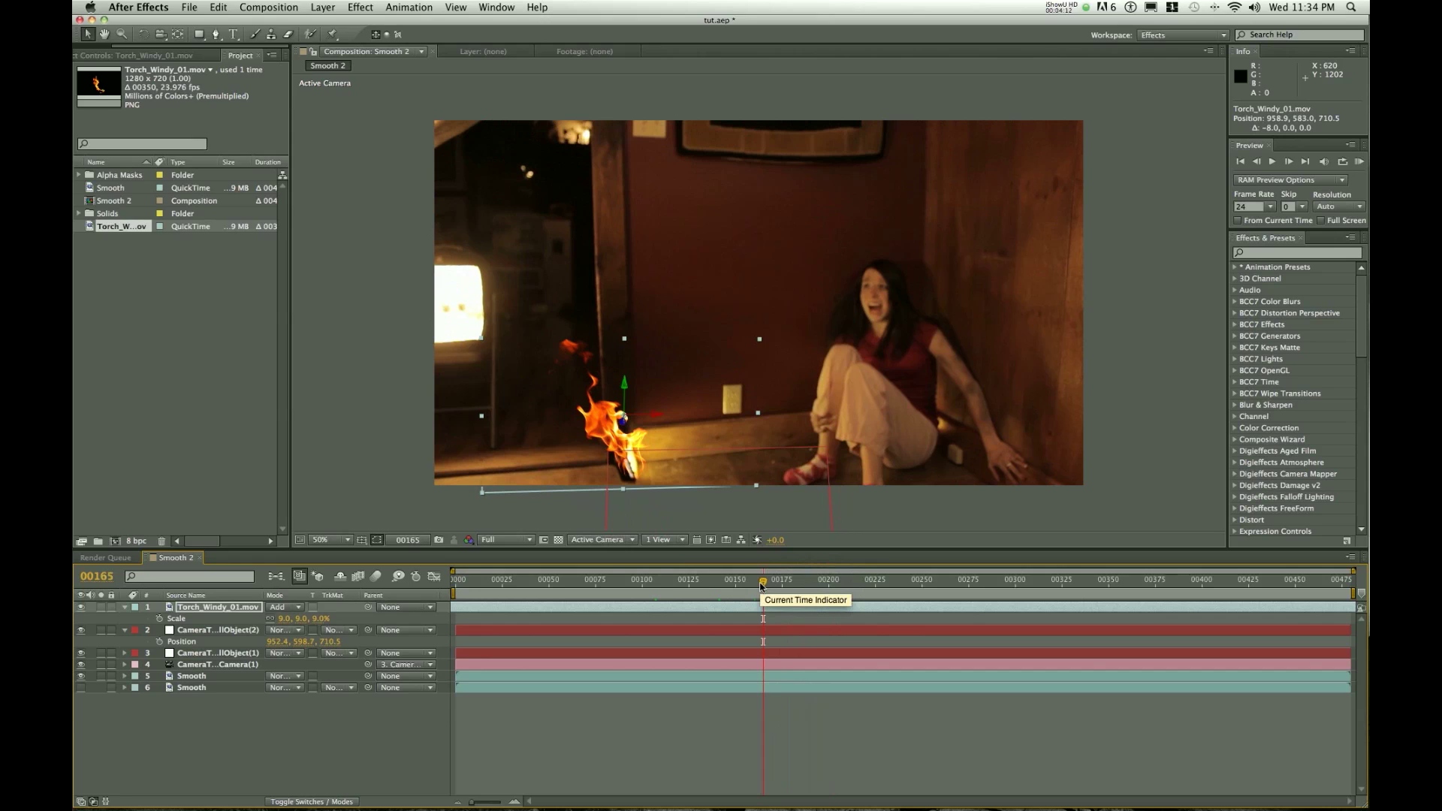
key("super+y")
key("Return")
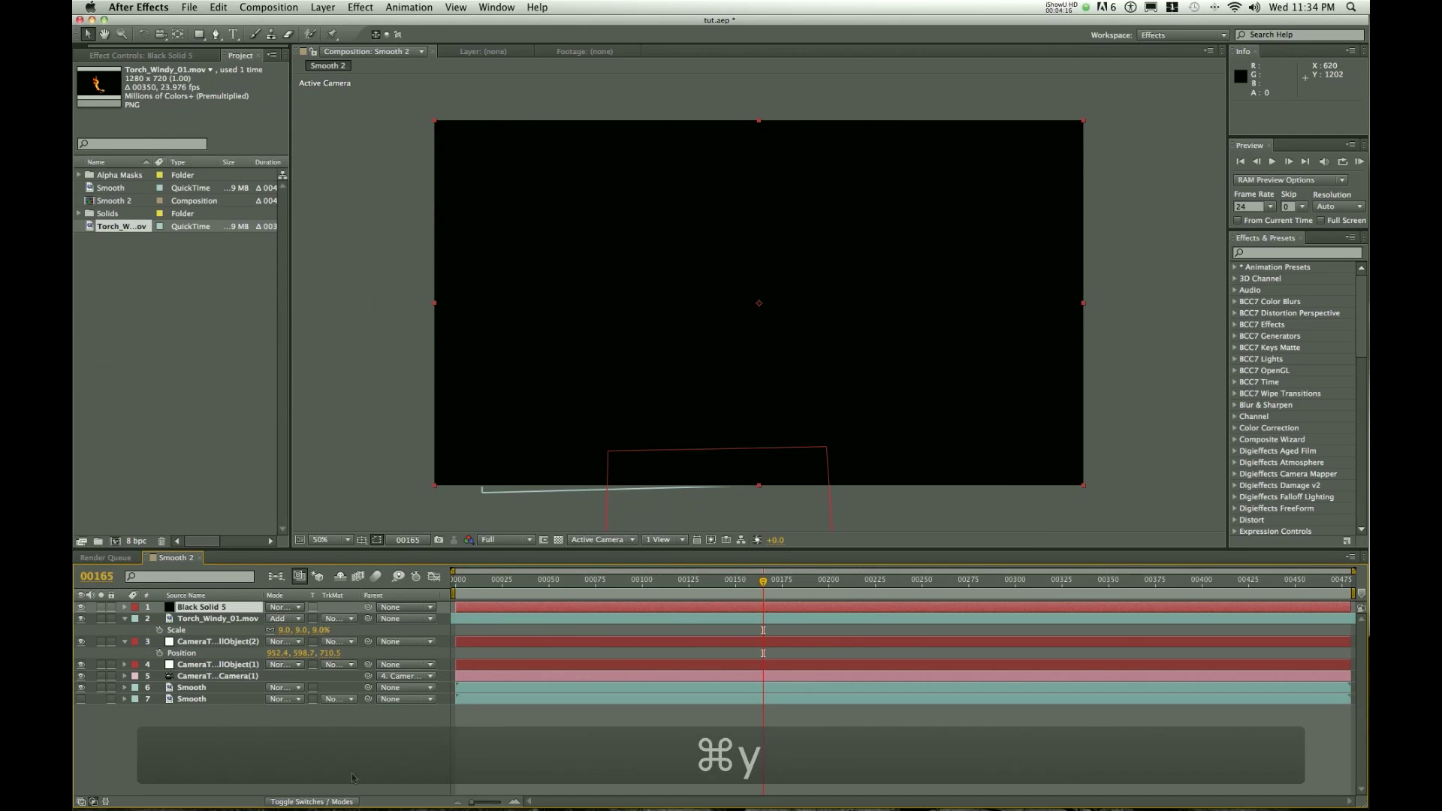
left_click(338, 802)
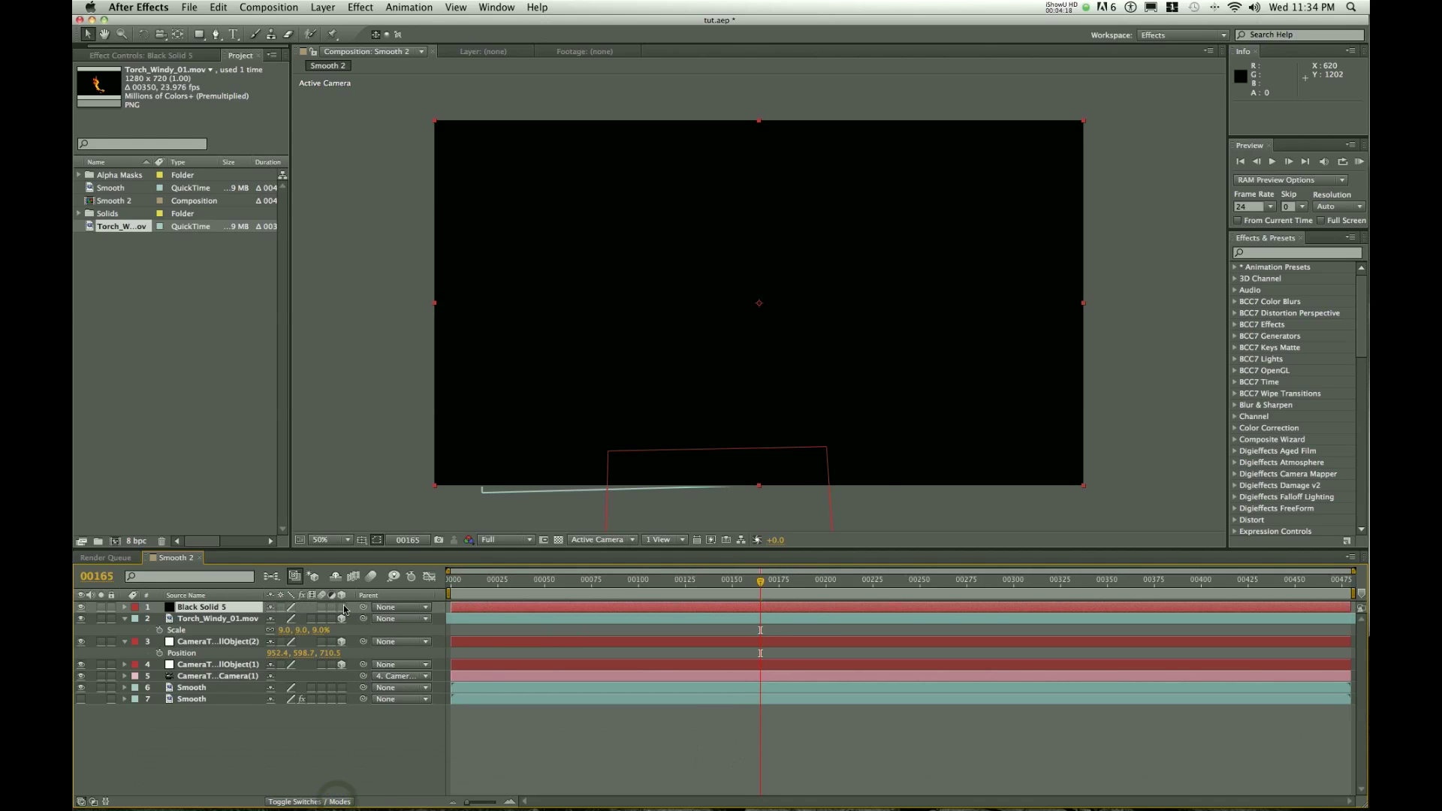
left_click(342, 607)
key("p")
left_click(193, 620)
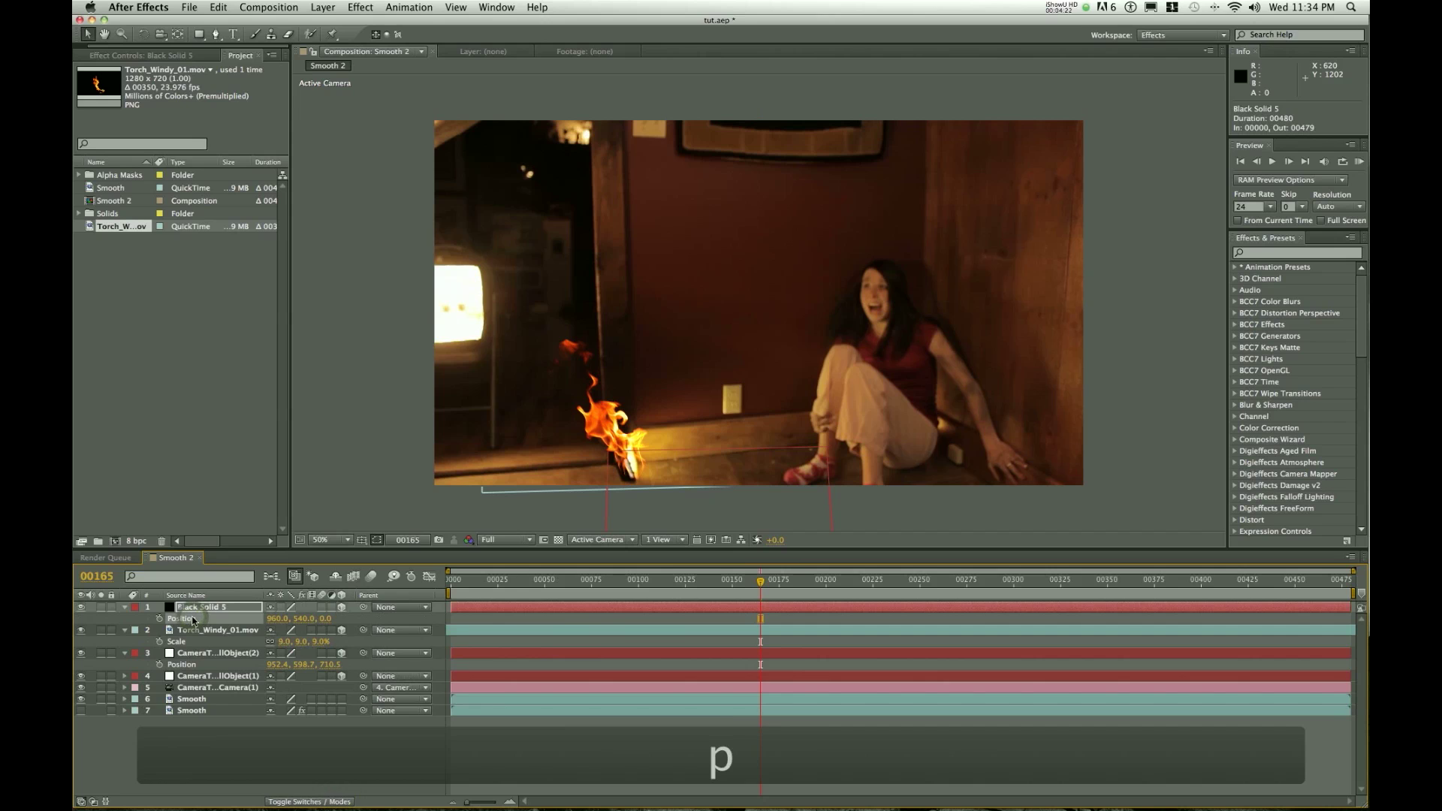
key("super+v")
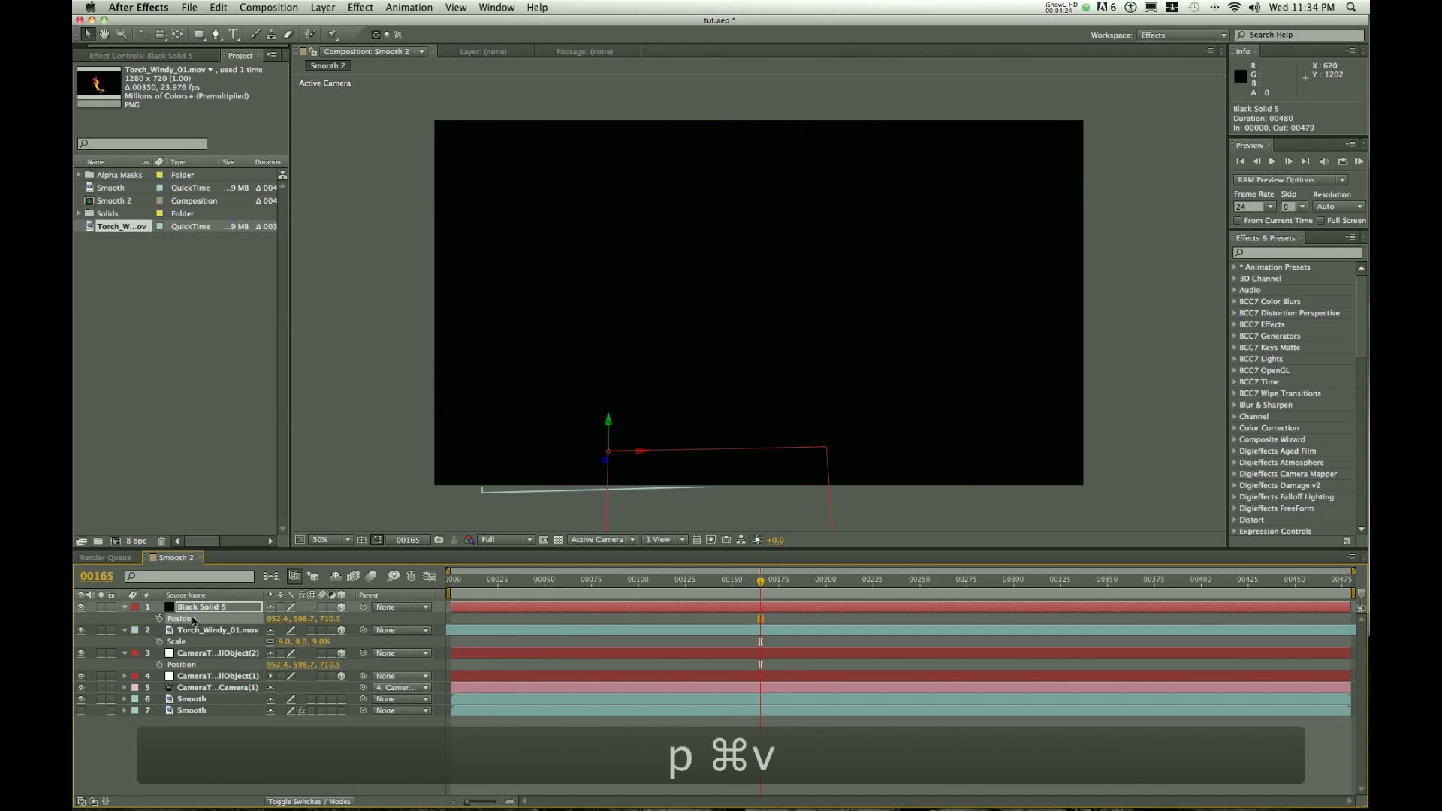
Step: Apply the Optical Flares effect to the black solid and set the layer's blending mode to Add
left_click(357, 7)
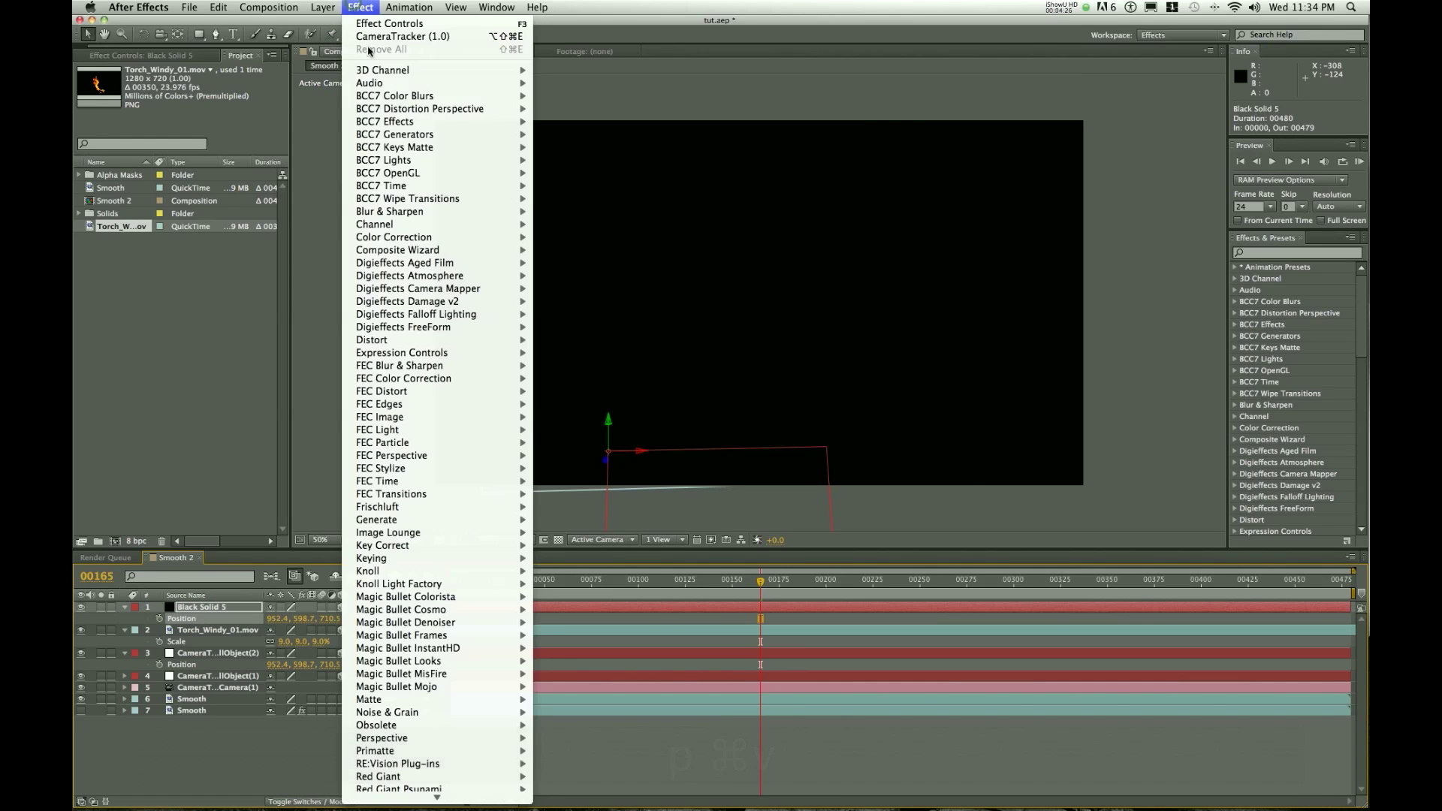
mouse_move(526, 794)
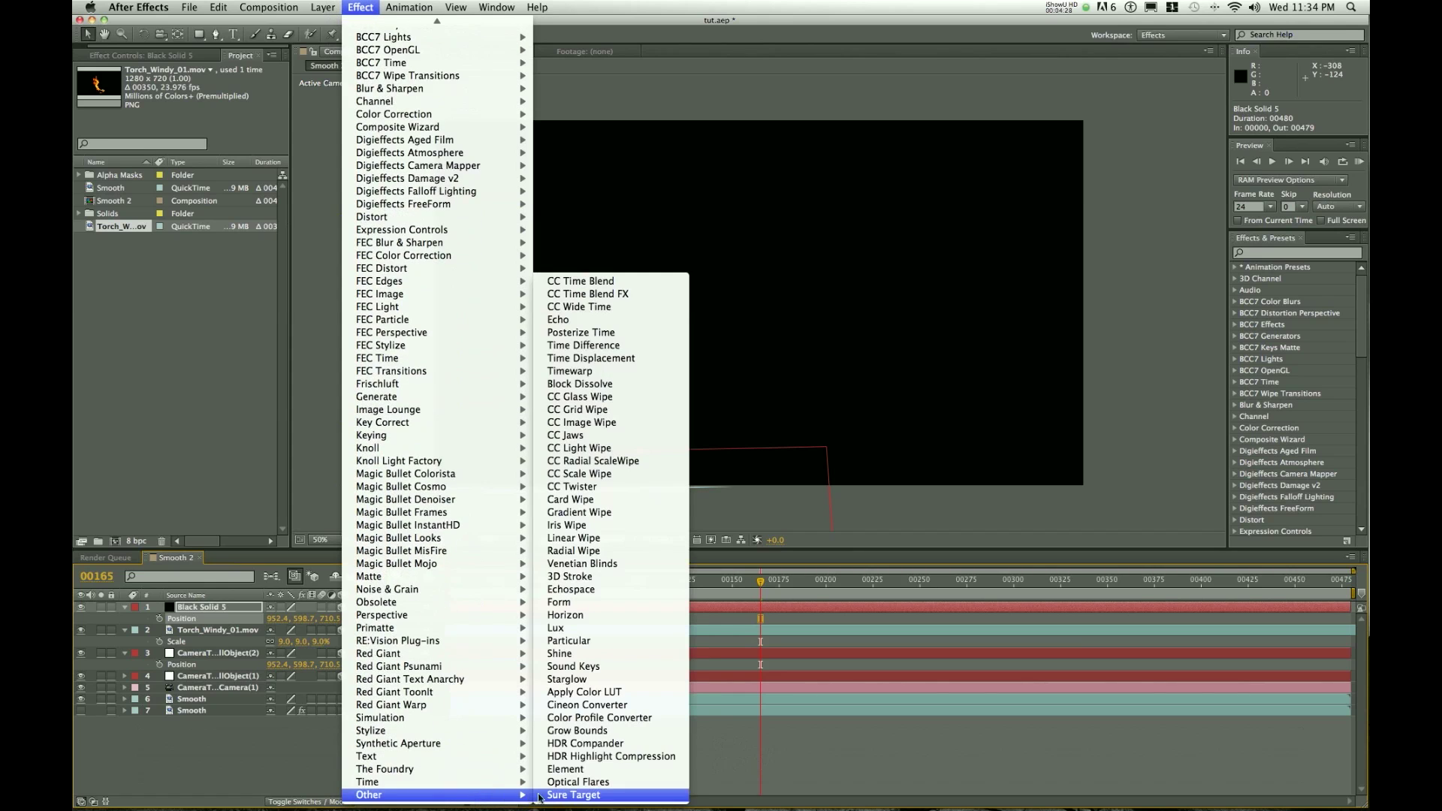
left_click(572, 783)
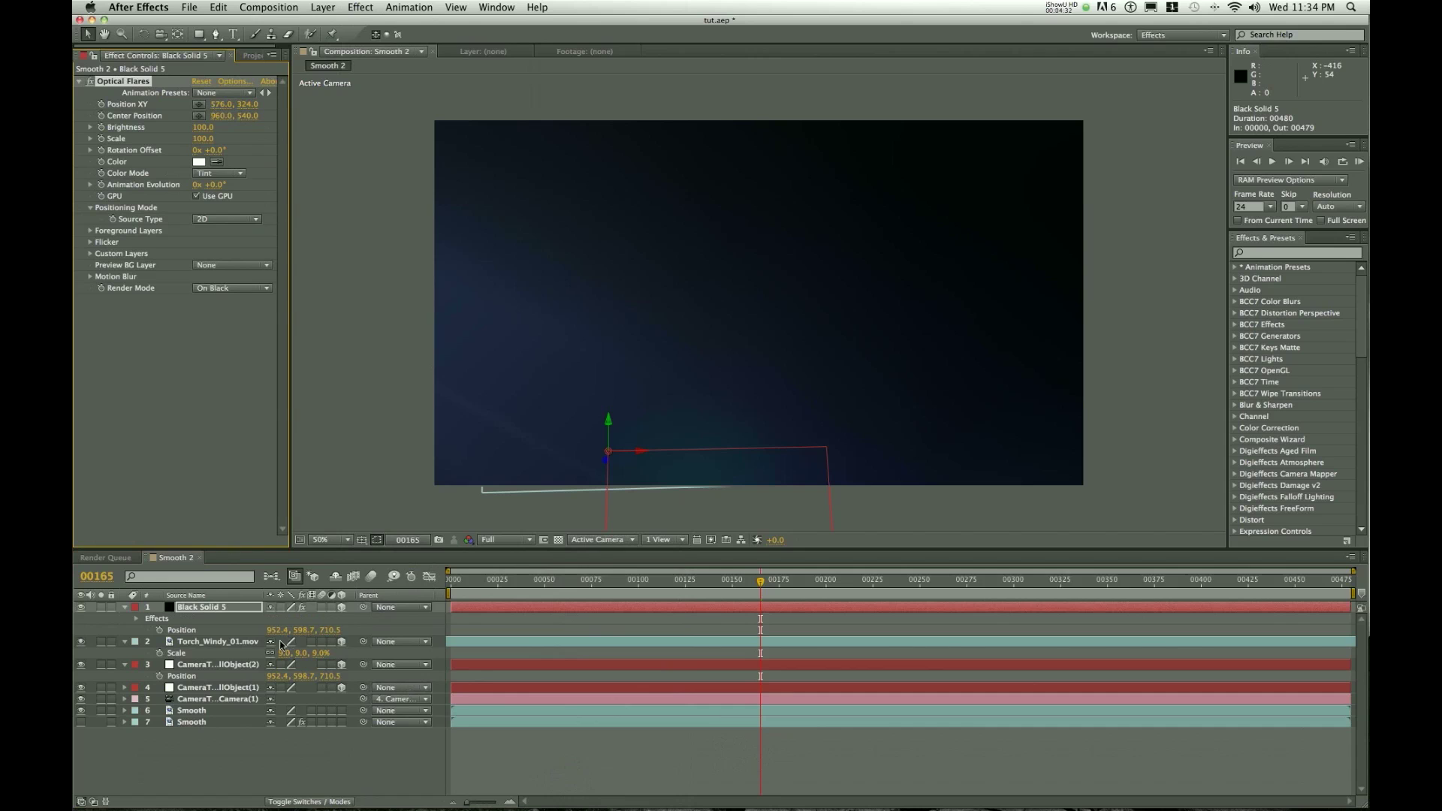
left_click(309, 802)
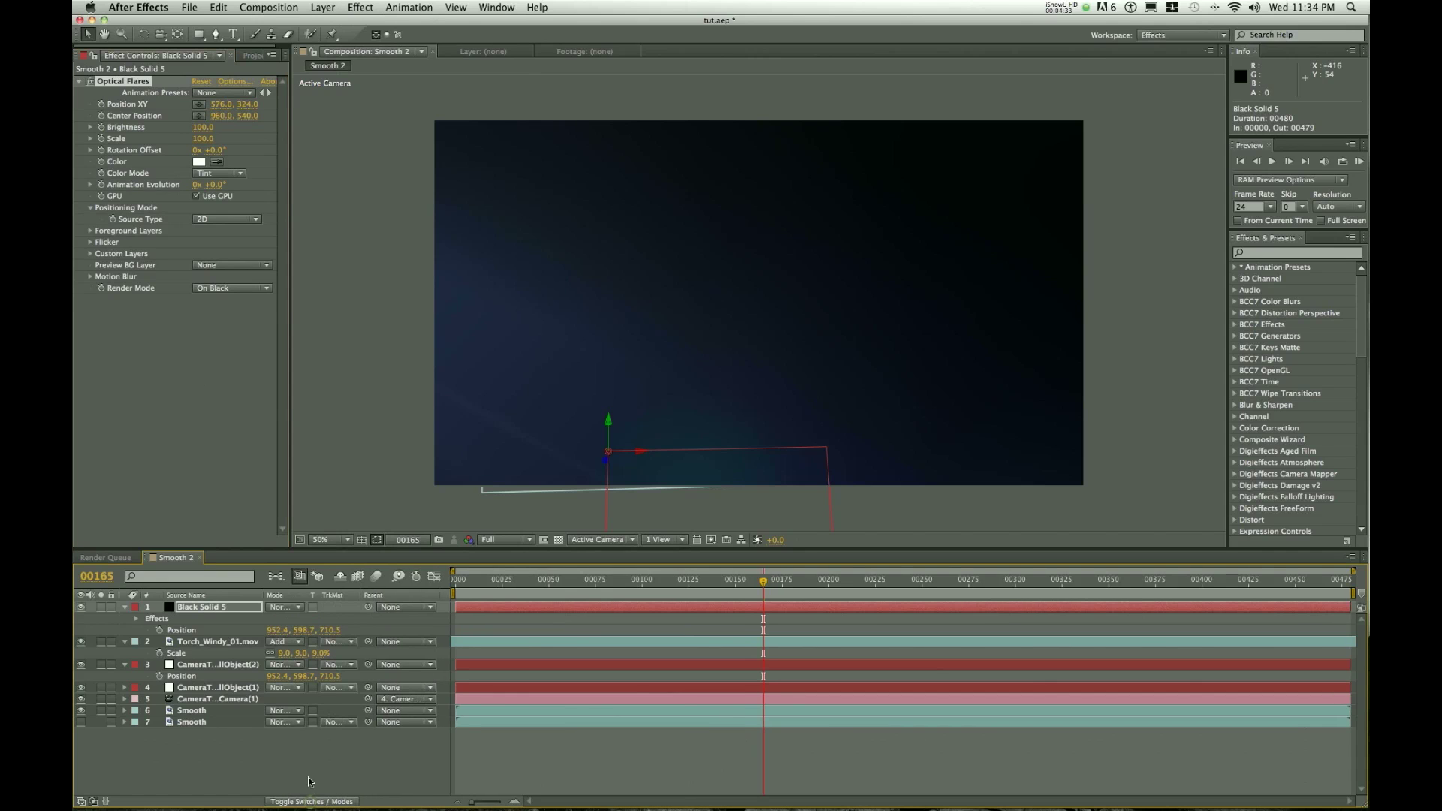
left_click(290, 608)
left_click(318, 393)
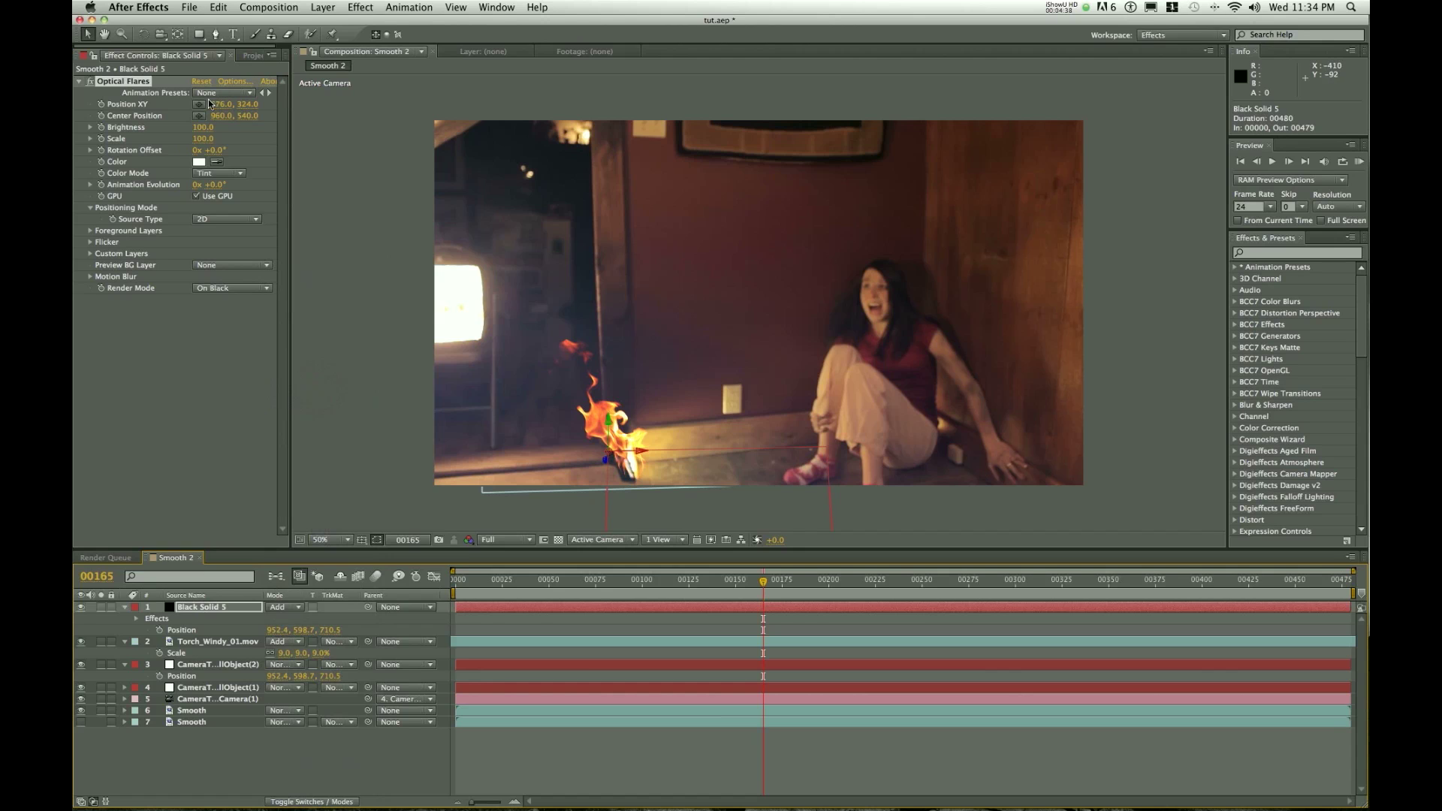
Step: Set the flare's Position XY to about 969.8, 548.4 and load the orange Beached preset from the Light flares
left_click(199, 103)
left_click(635, 465)
left_click(634, 466)
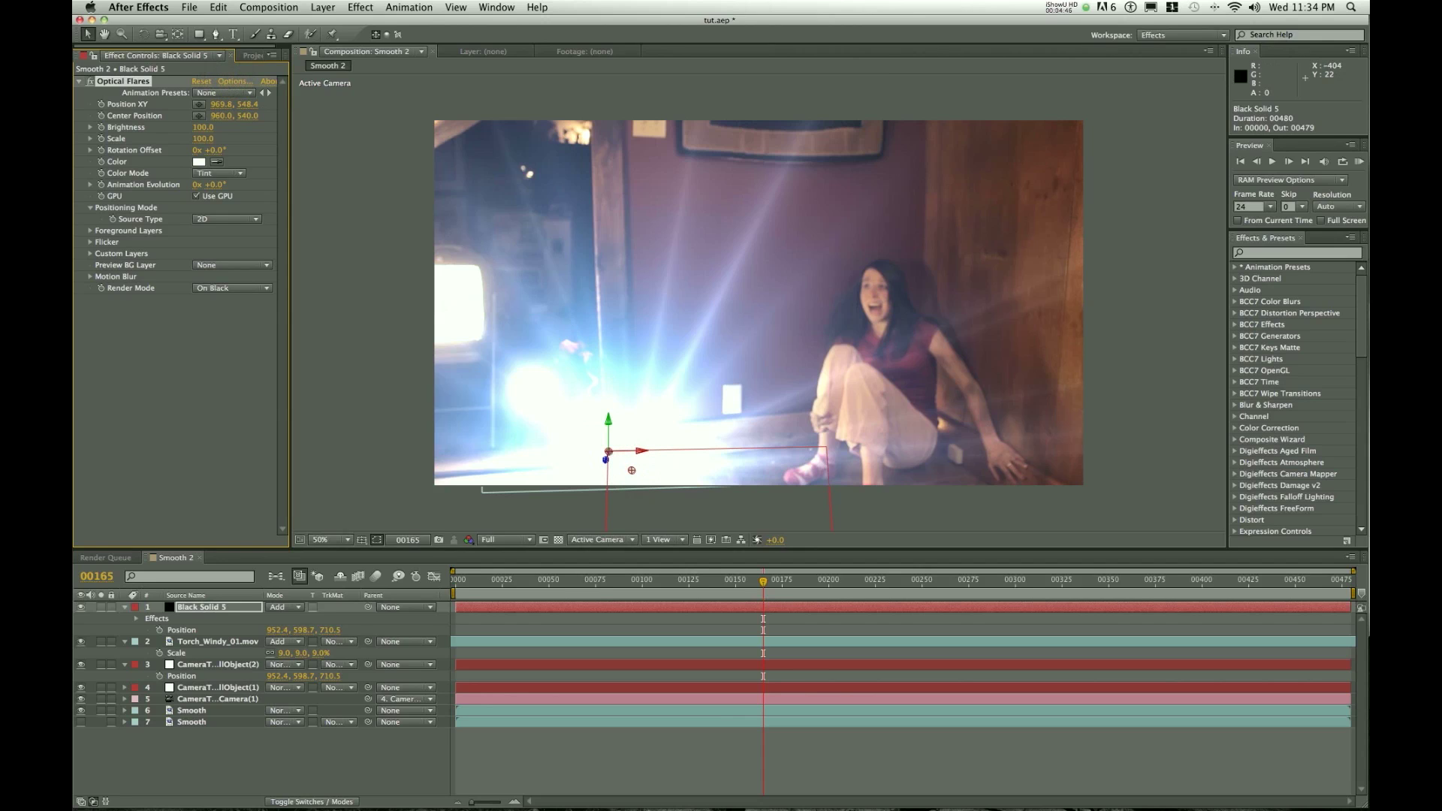
left_click(235, 81)
left_click(888, 553)
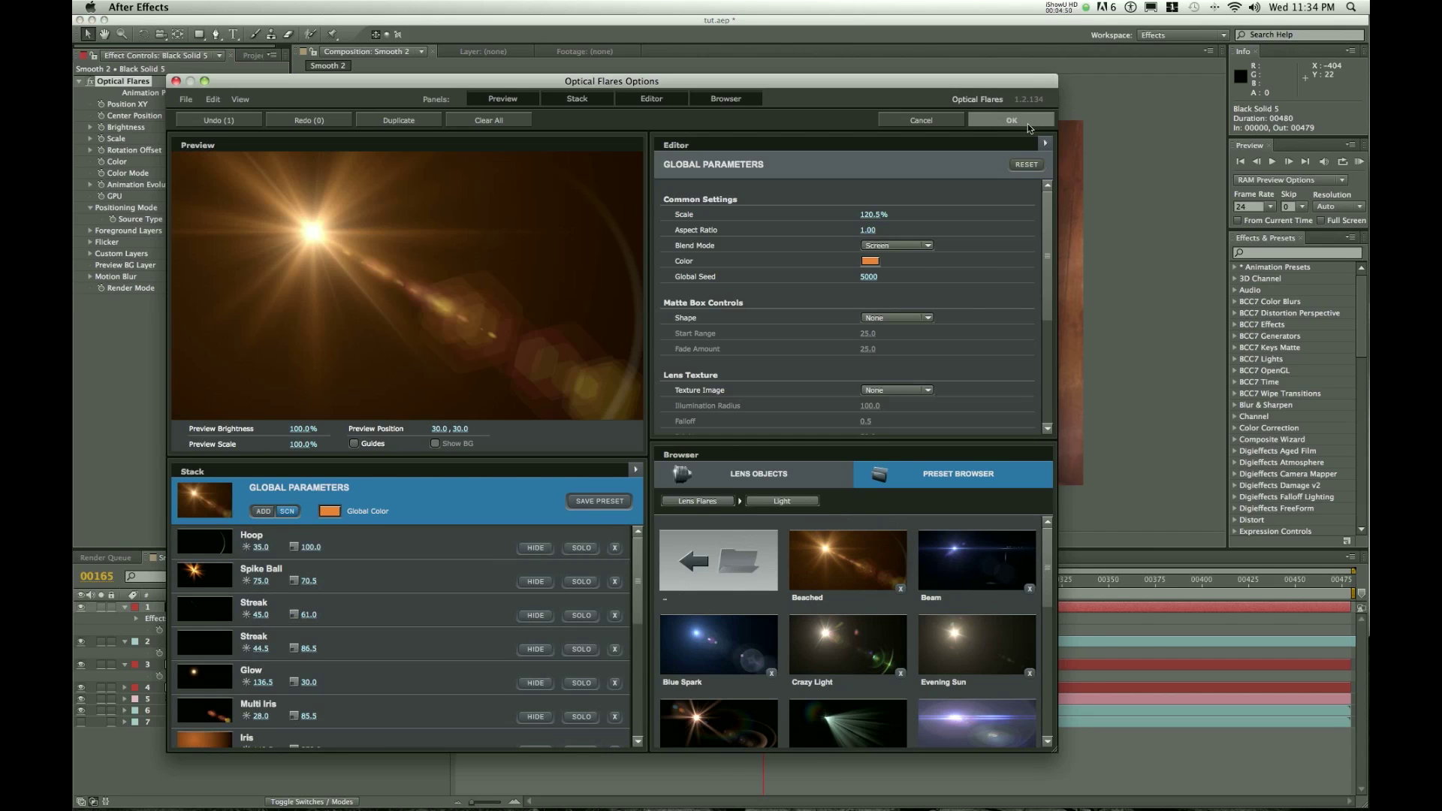
left_click(1027, 123)
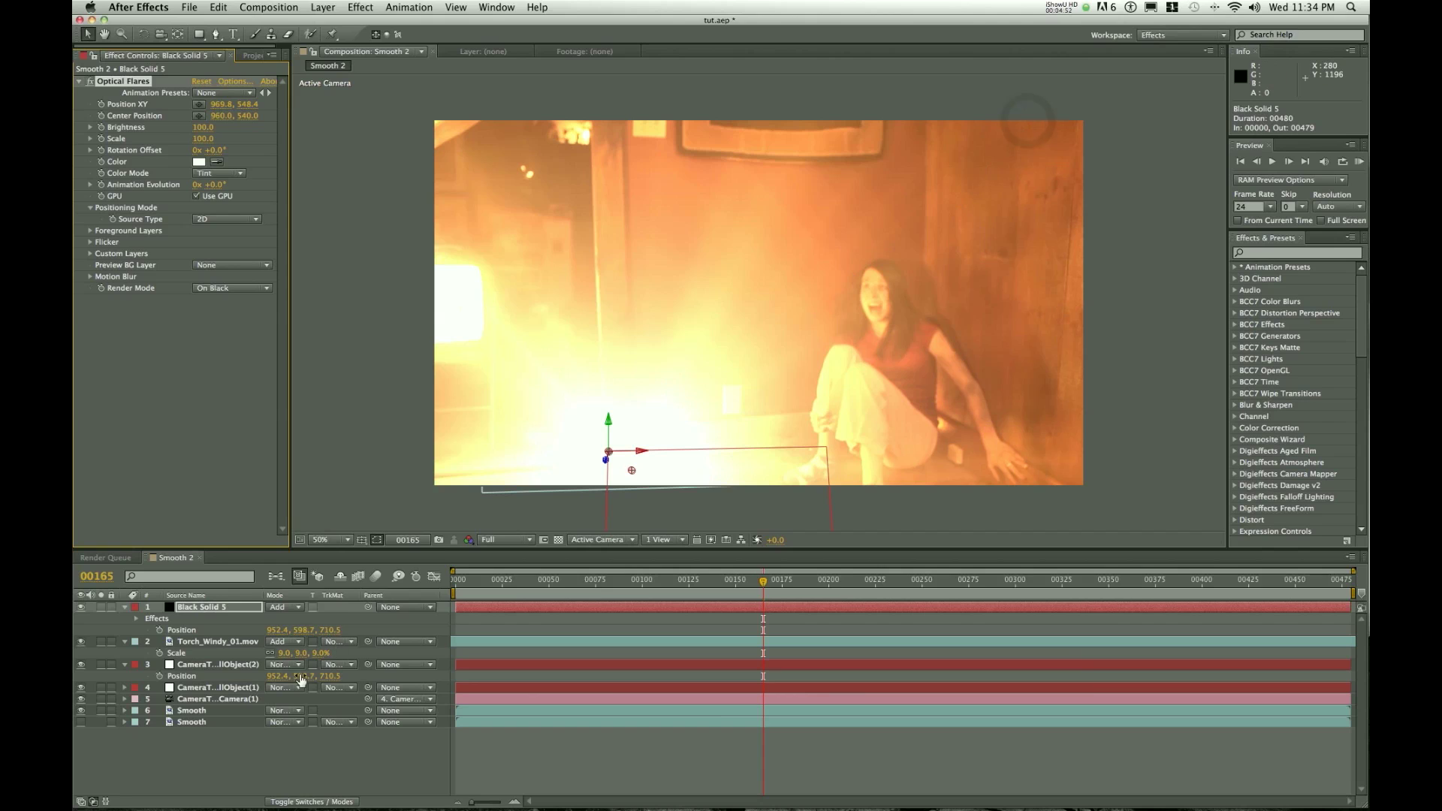
Step: Draw an elliptical mask around the flare's centre on the black solid, working in its own layer view
double_click(217, 608)
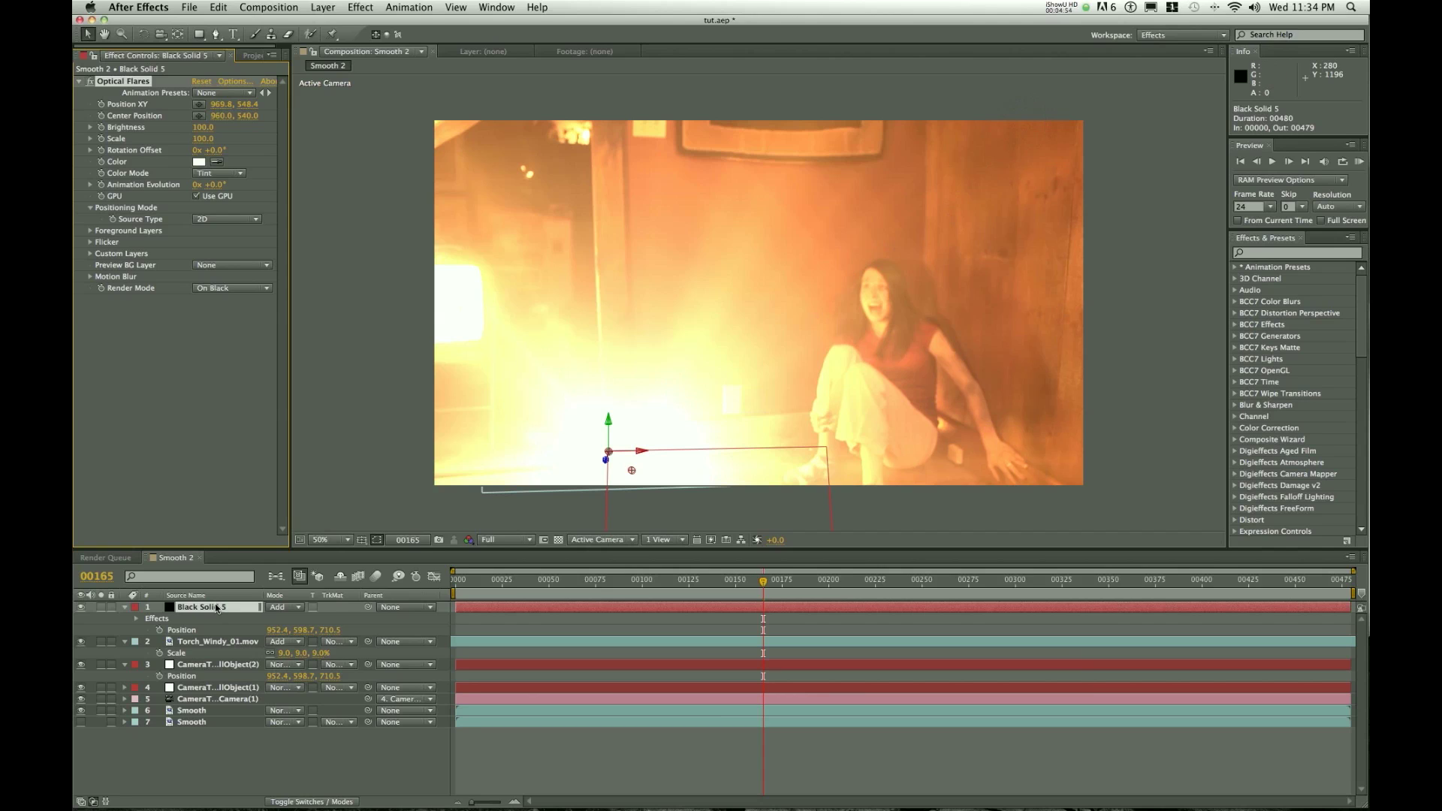
left_click(200, 36)
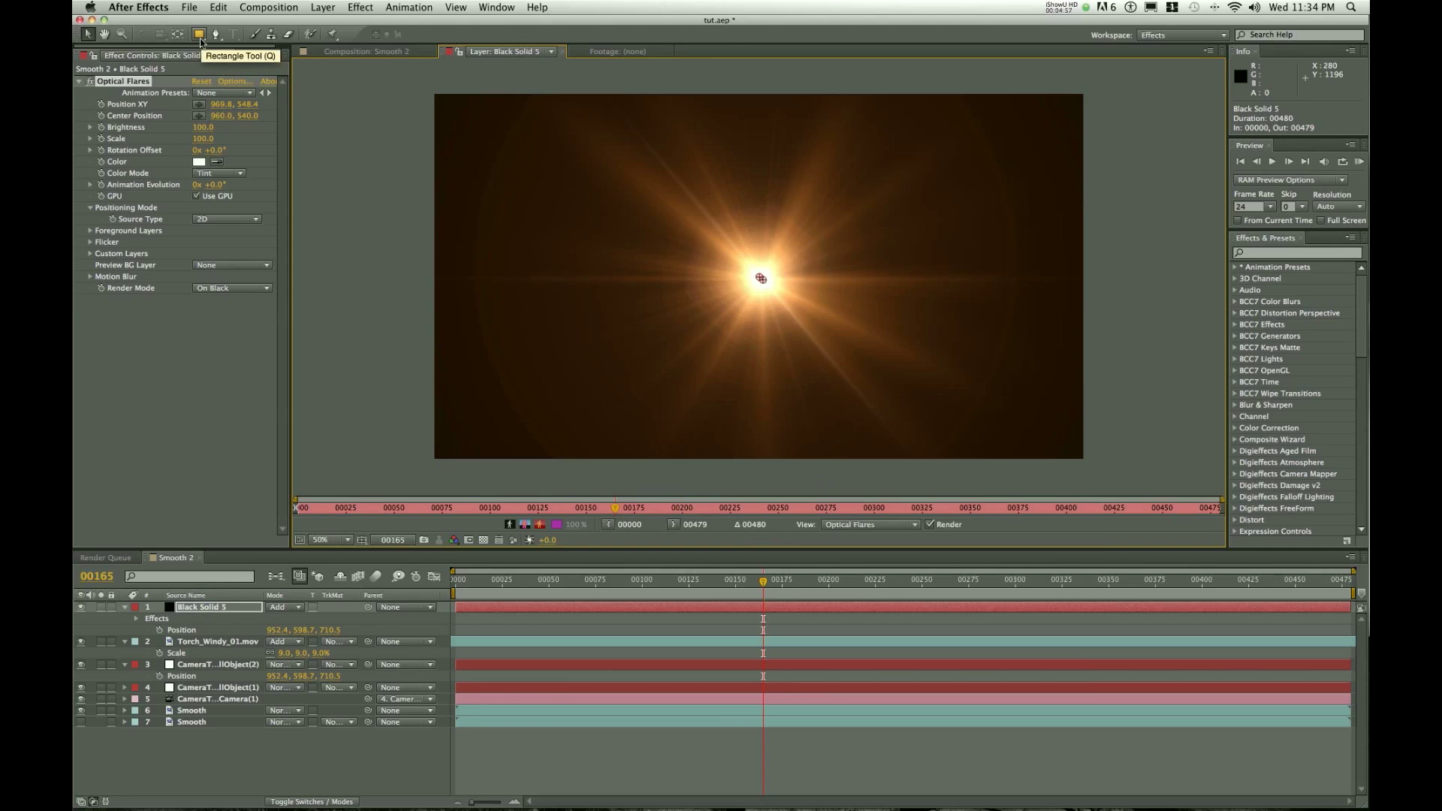
key("q")
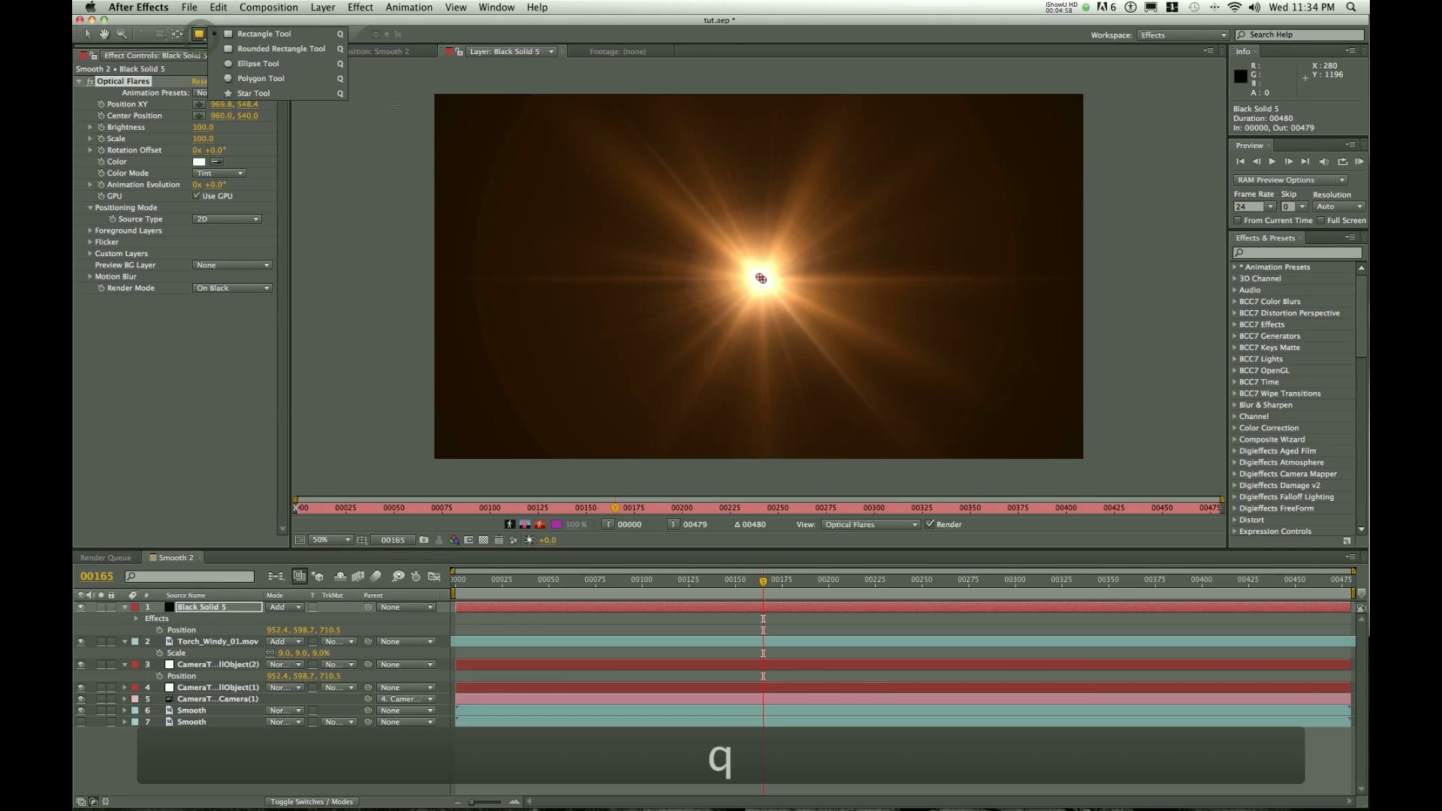
left_click(317, 75)
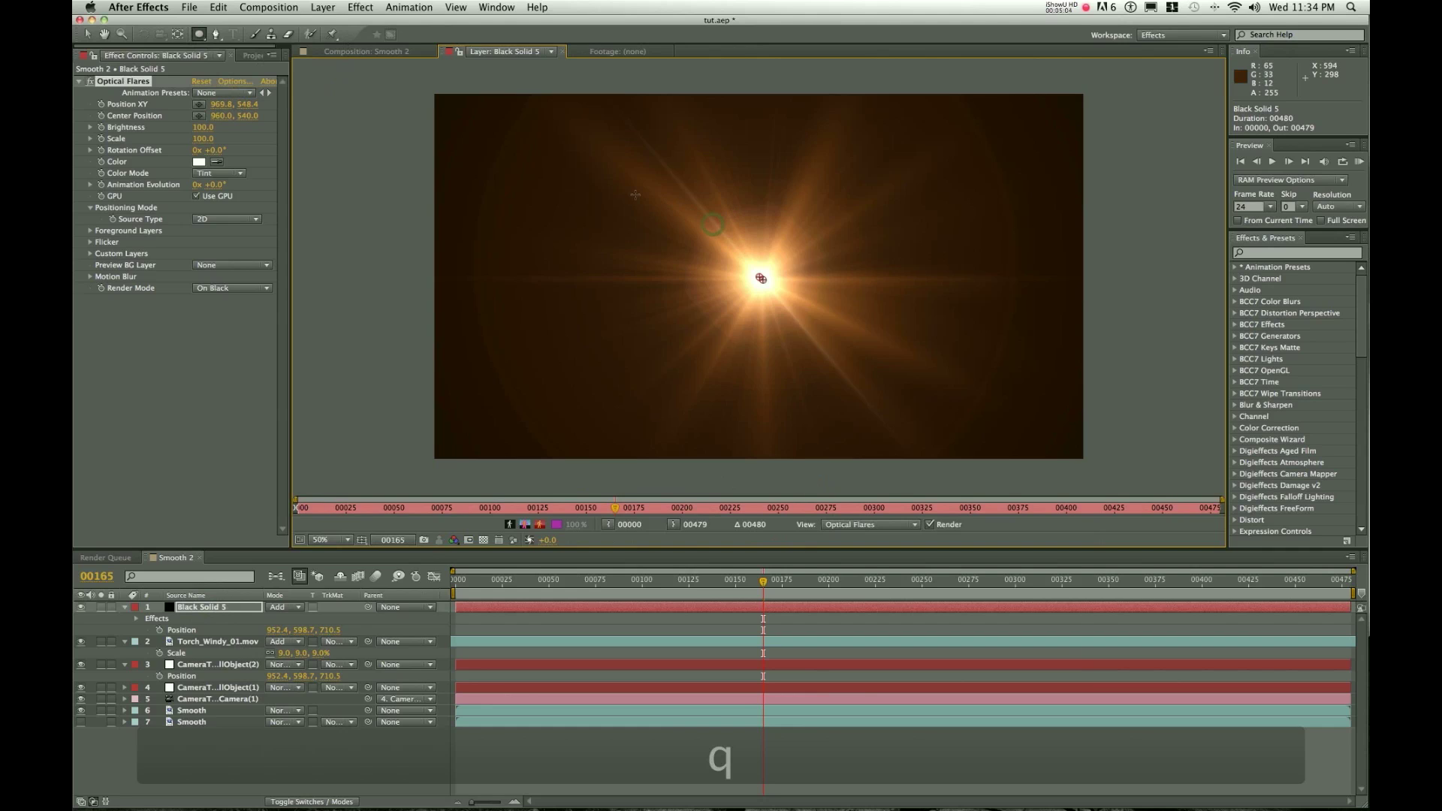
left_click_drag(650, 193, 869, 357)
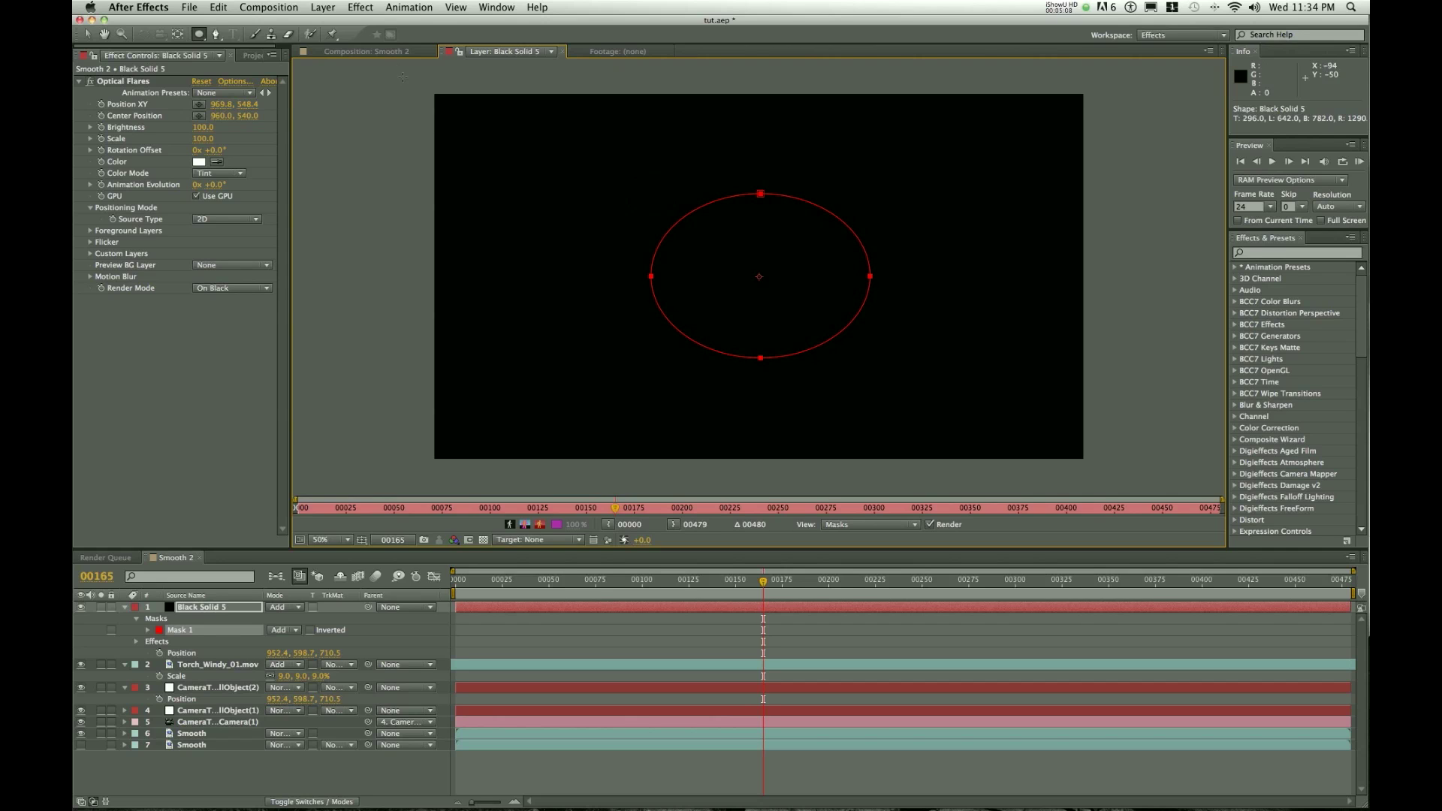
left_click(386, 53)
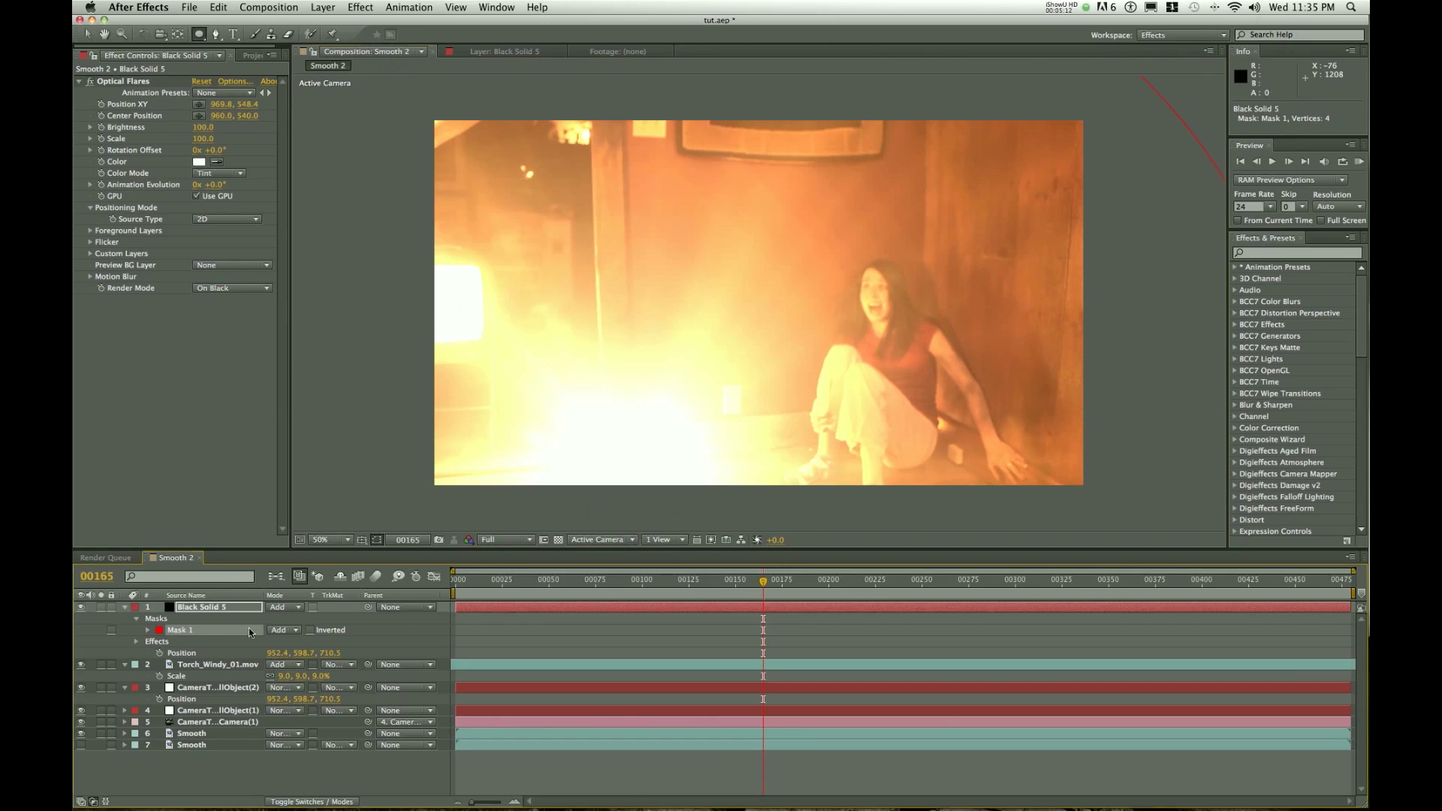
Step: Set the solid's Mask Expansion to -121 pixels and its Mask Feather to 78 pixels
key("m")
key("m")
key("m")
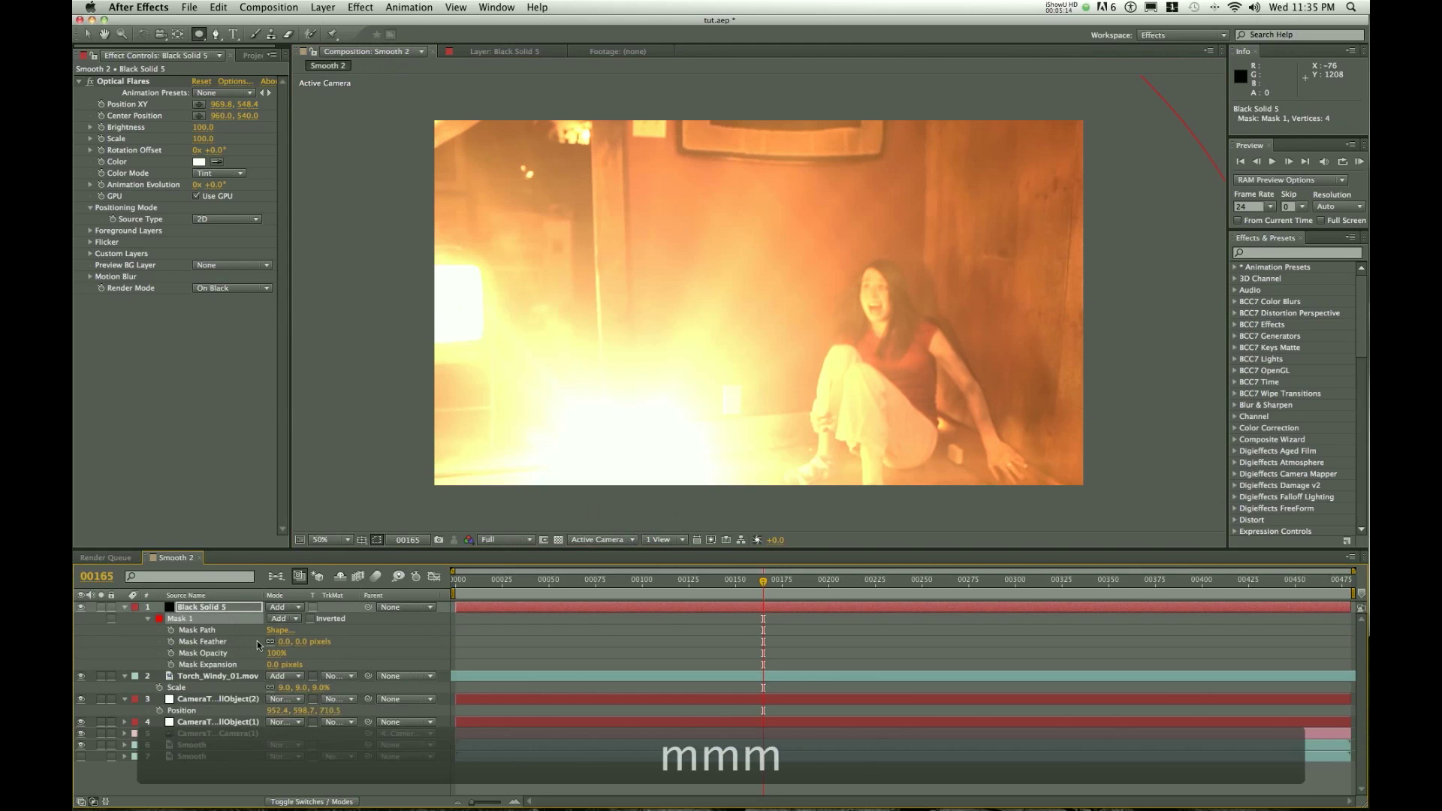
left_click_drag(274, 667, 187, 663)
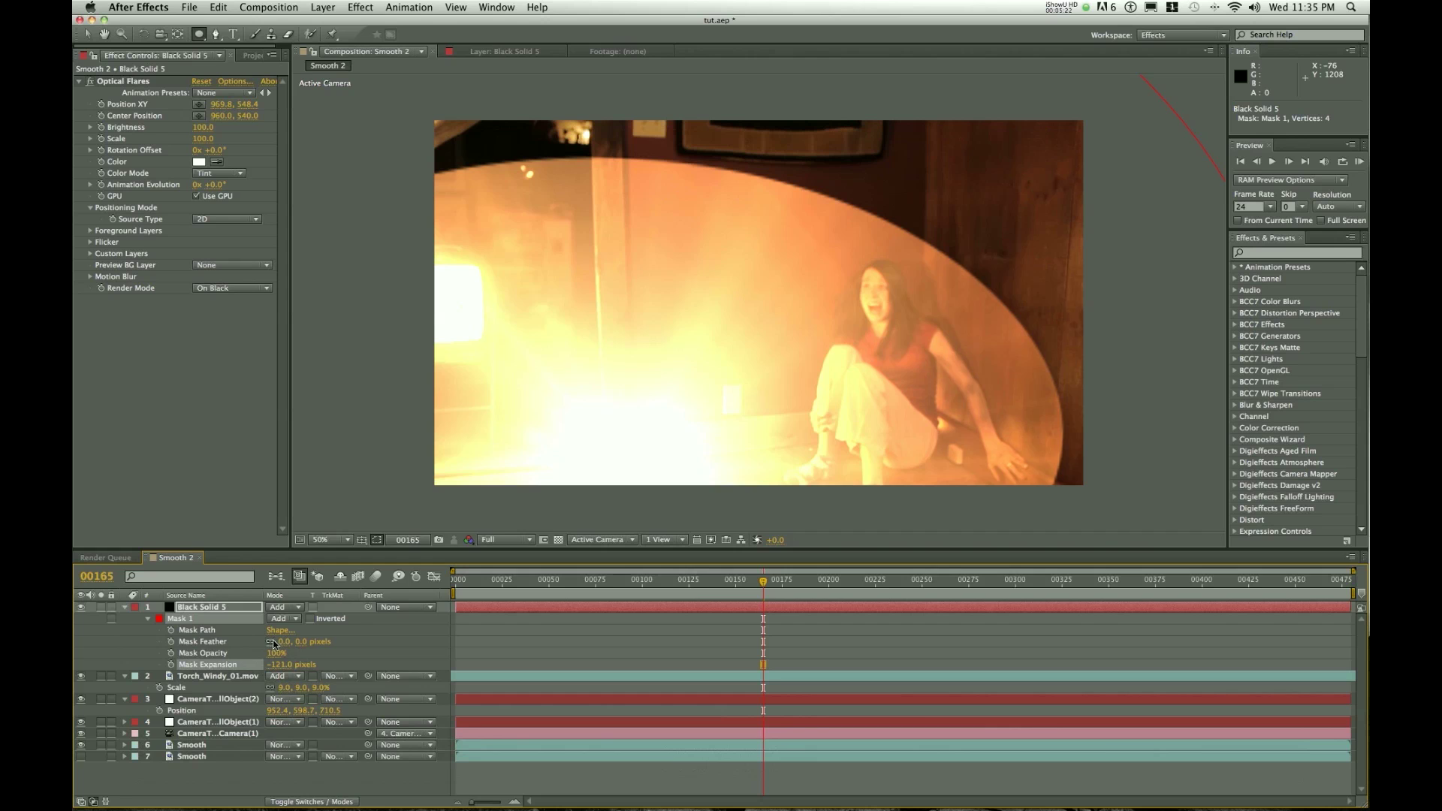
left_click_drag(279, 642, 340, 643)
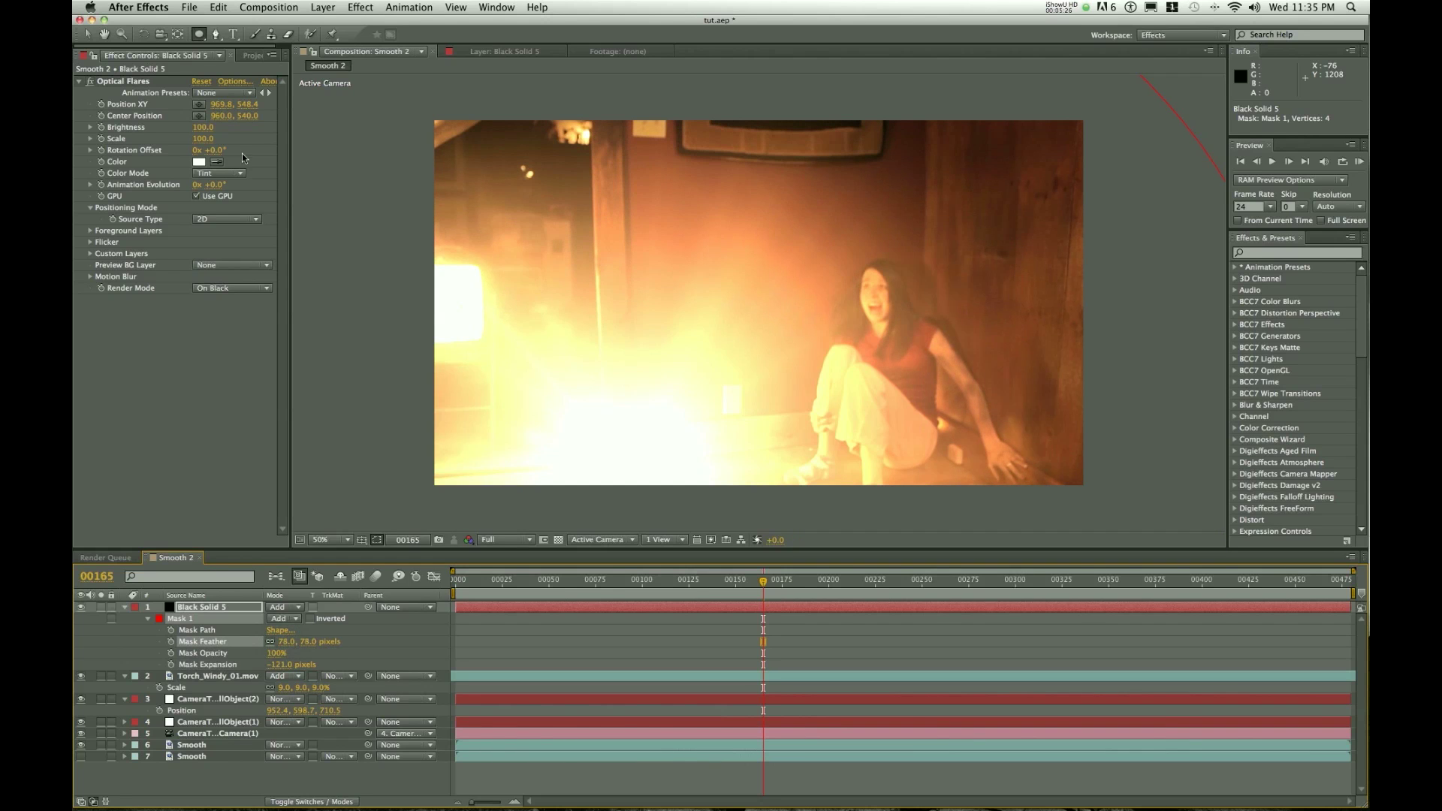
Step: Set the Optical Flares brightness to 30 and check the glow on the flame further along the shot
left_click(203, 127)
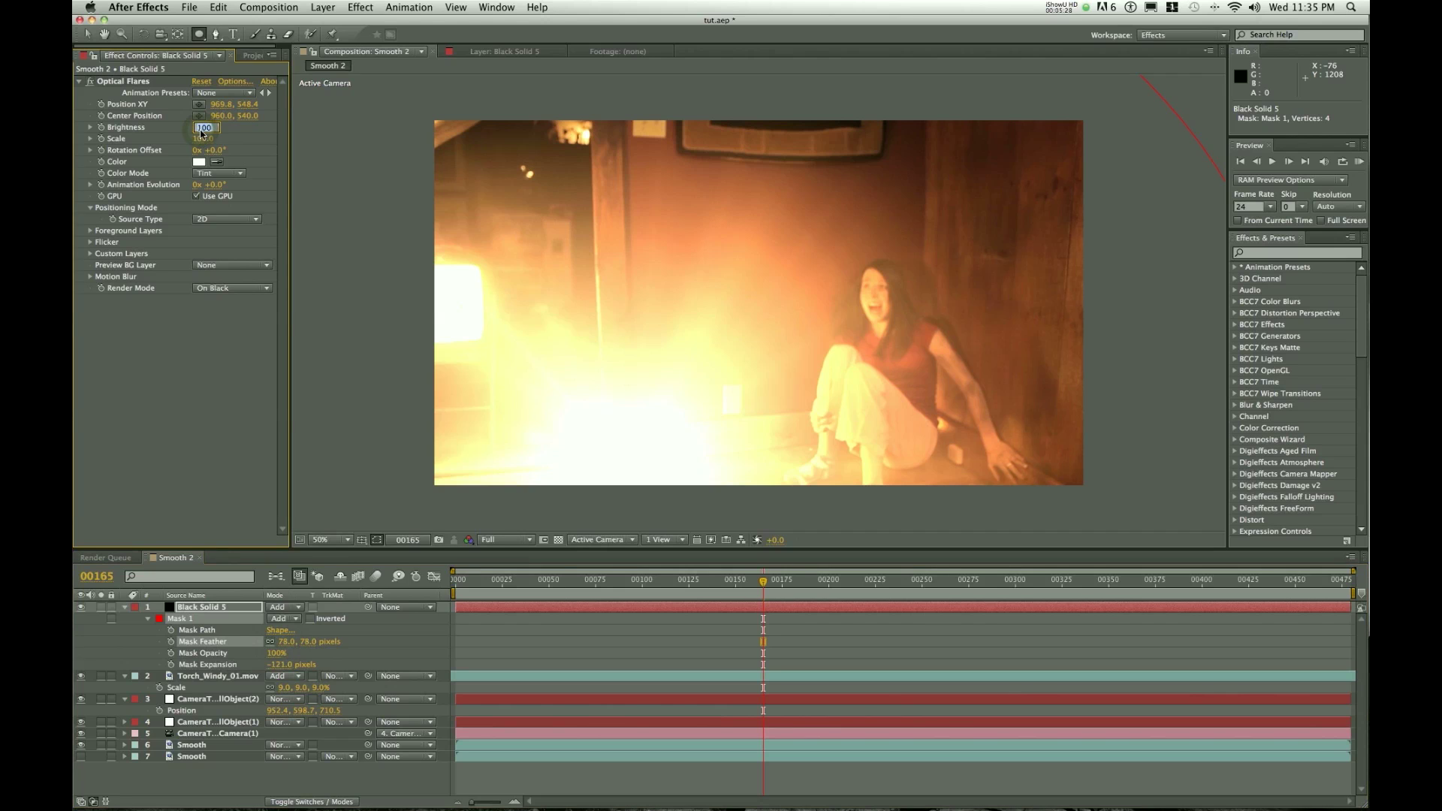
type("30")
left_click(199, 348)
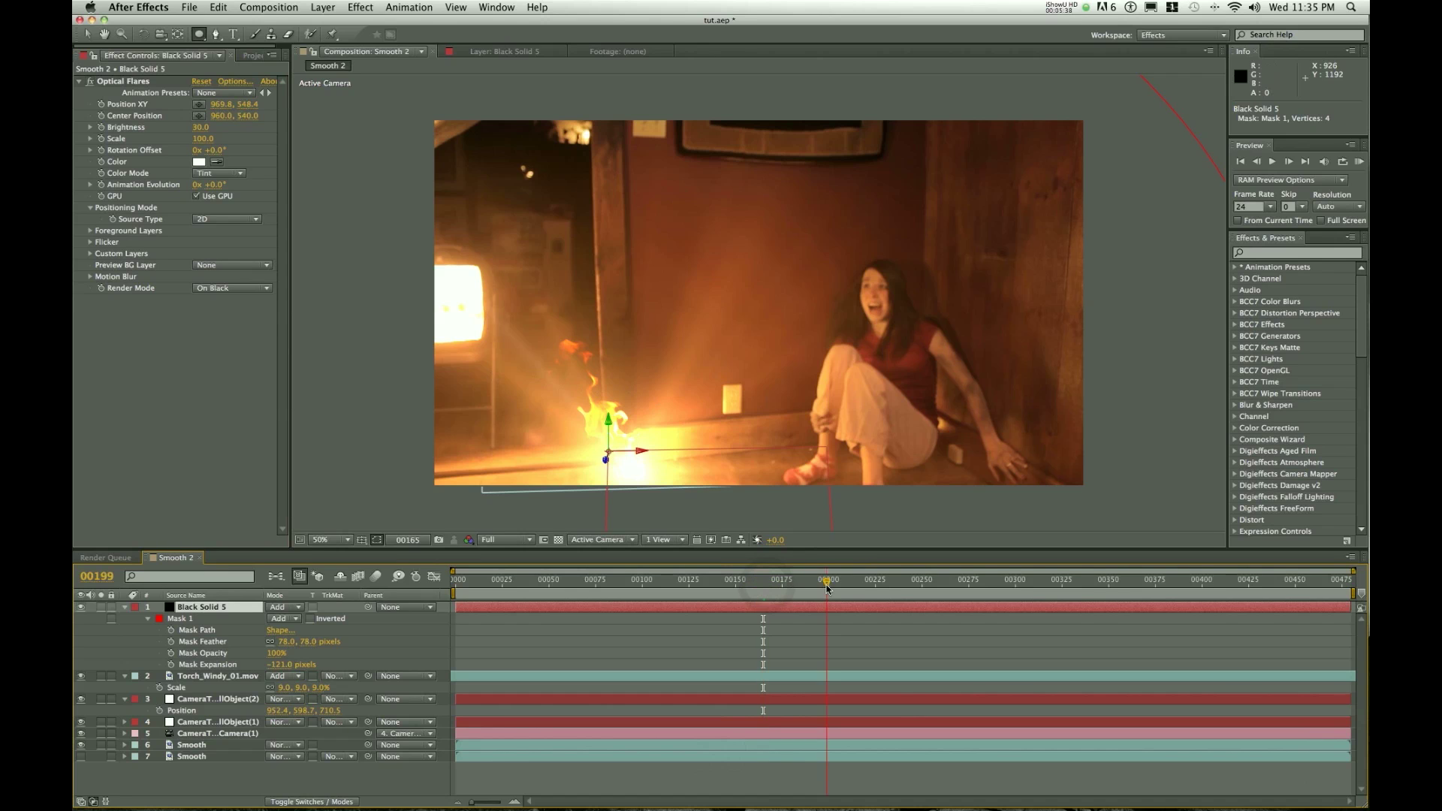
left_click_drag(766, 587, 966, 579)
left_click(1040, 582)
left_click(1095, 583)
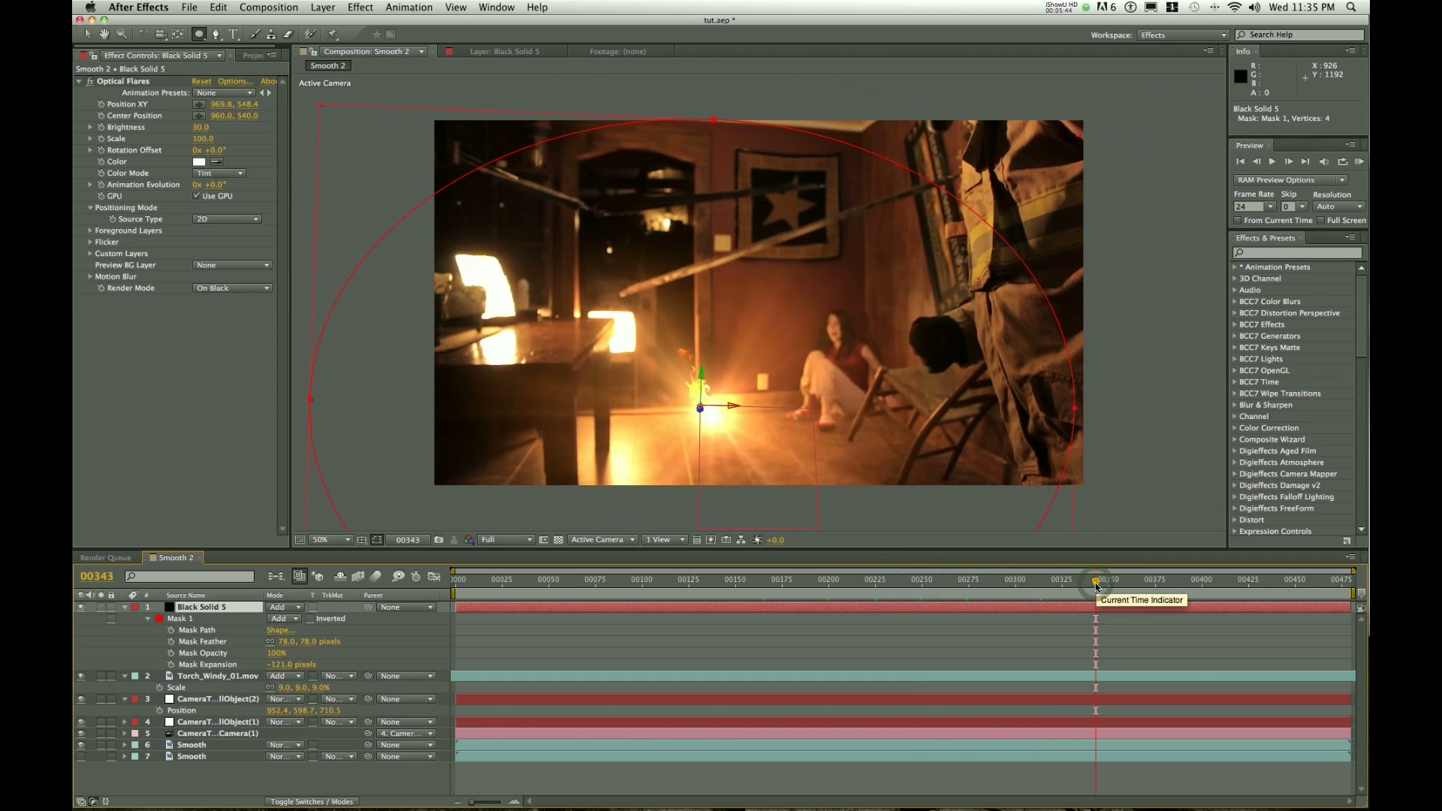
Step: At frame 326, show the bottom Smooth layer's CameraTracker points and create a tracked null at the table's edge
left_click_drag(1096, 585, 1063, 585)
left_click(194, 756)
left_click(81, 757)
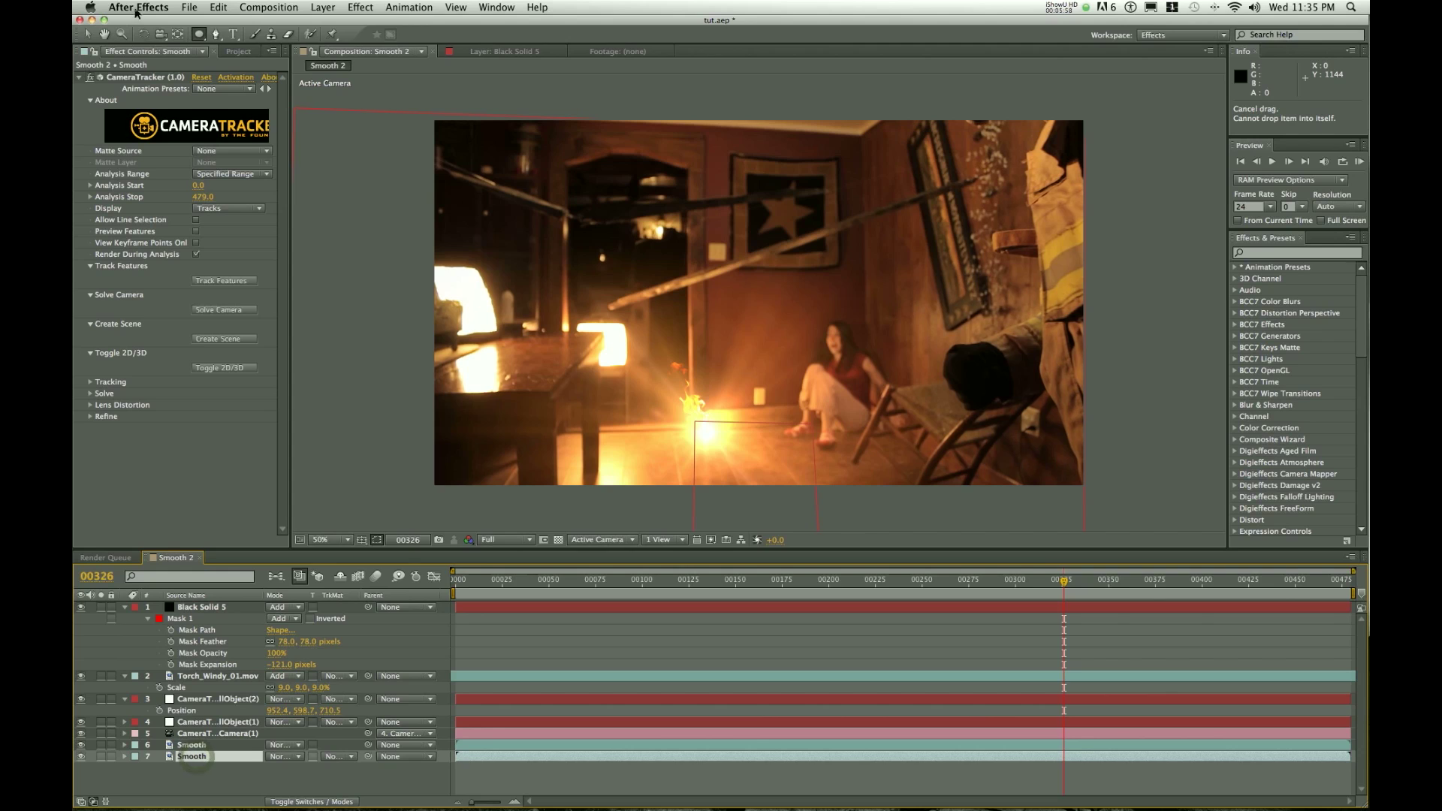
left_click(135, 78)
key("v")
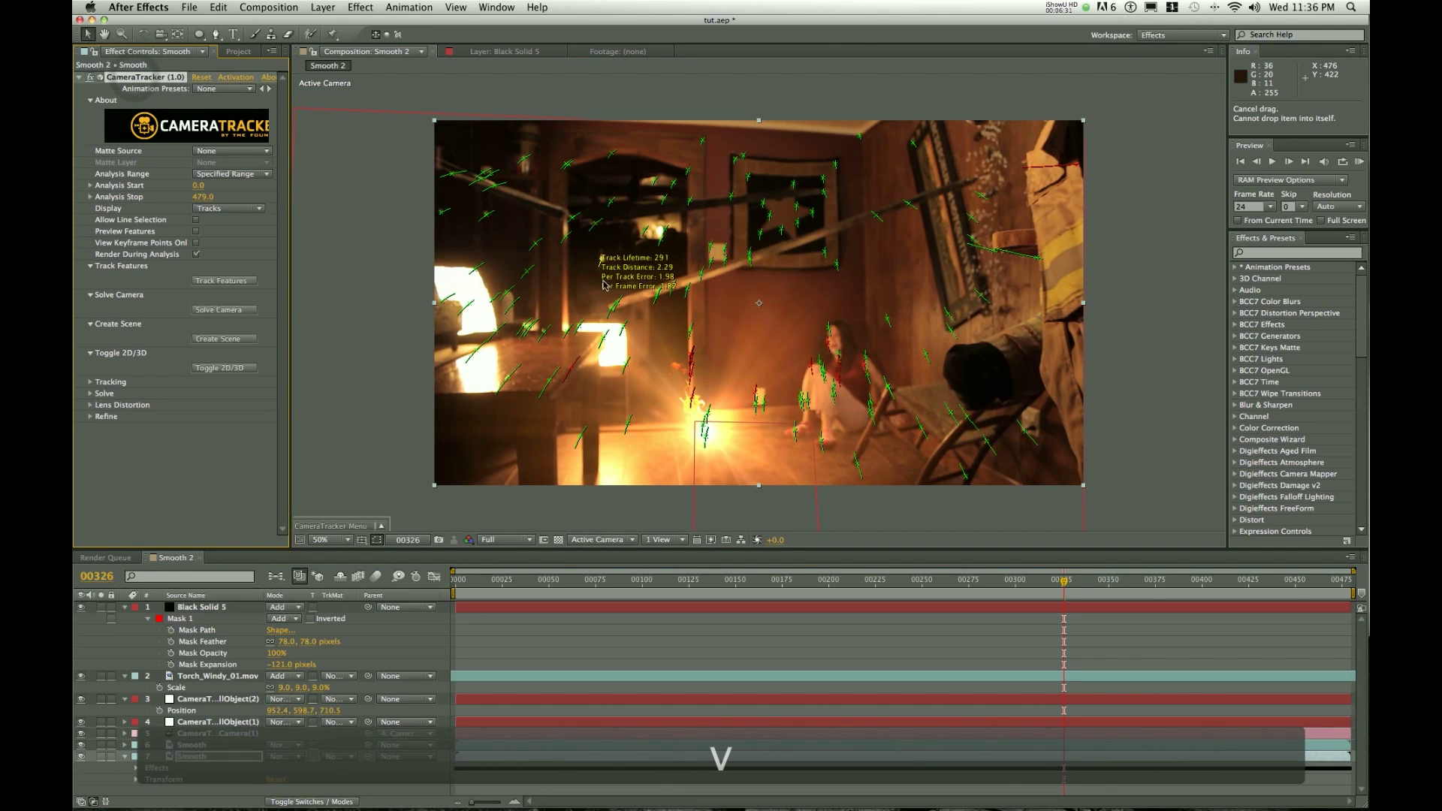
right_click(622, 329)
mouse_move(685, 364)
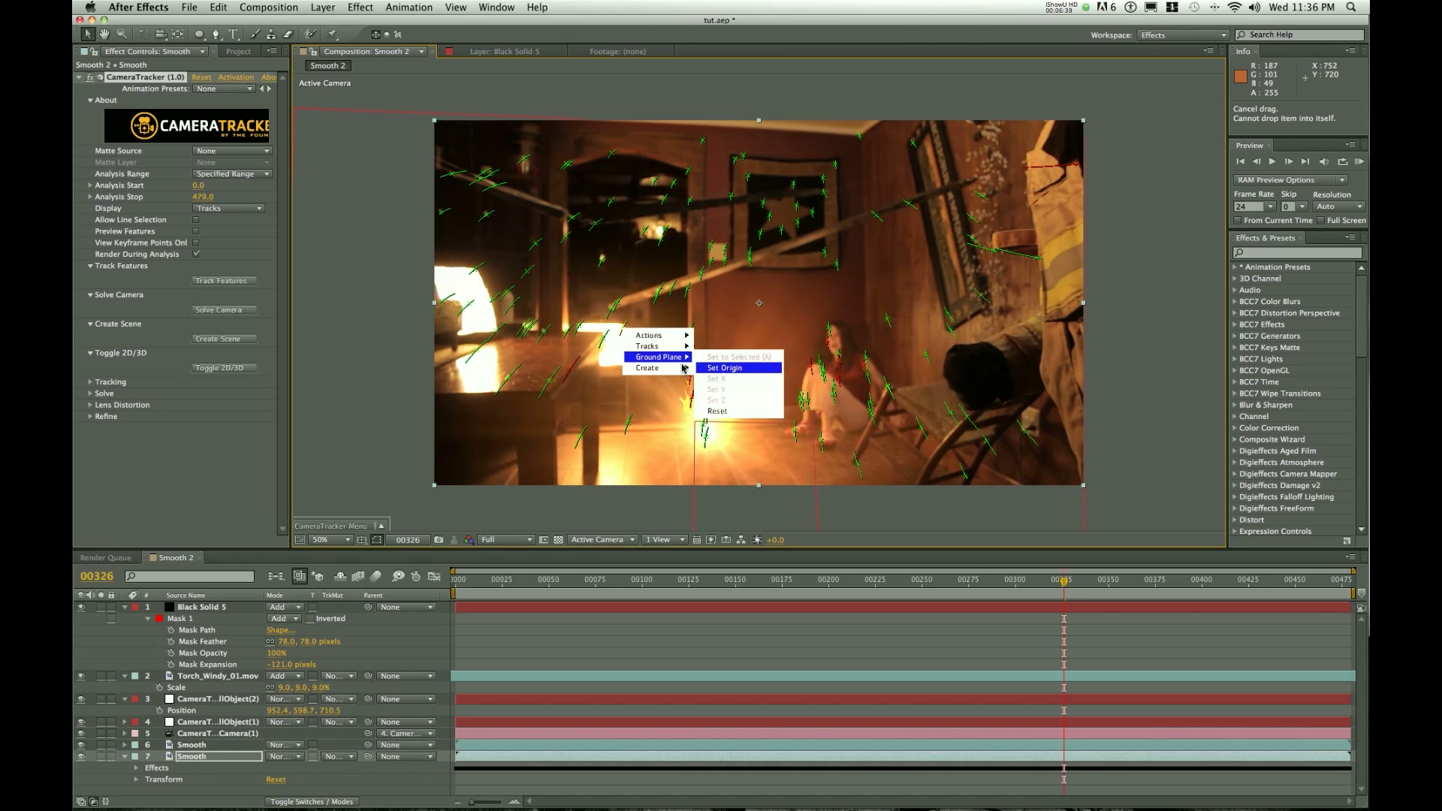
left_click(719, 368)
right_click(719, 367)
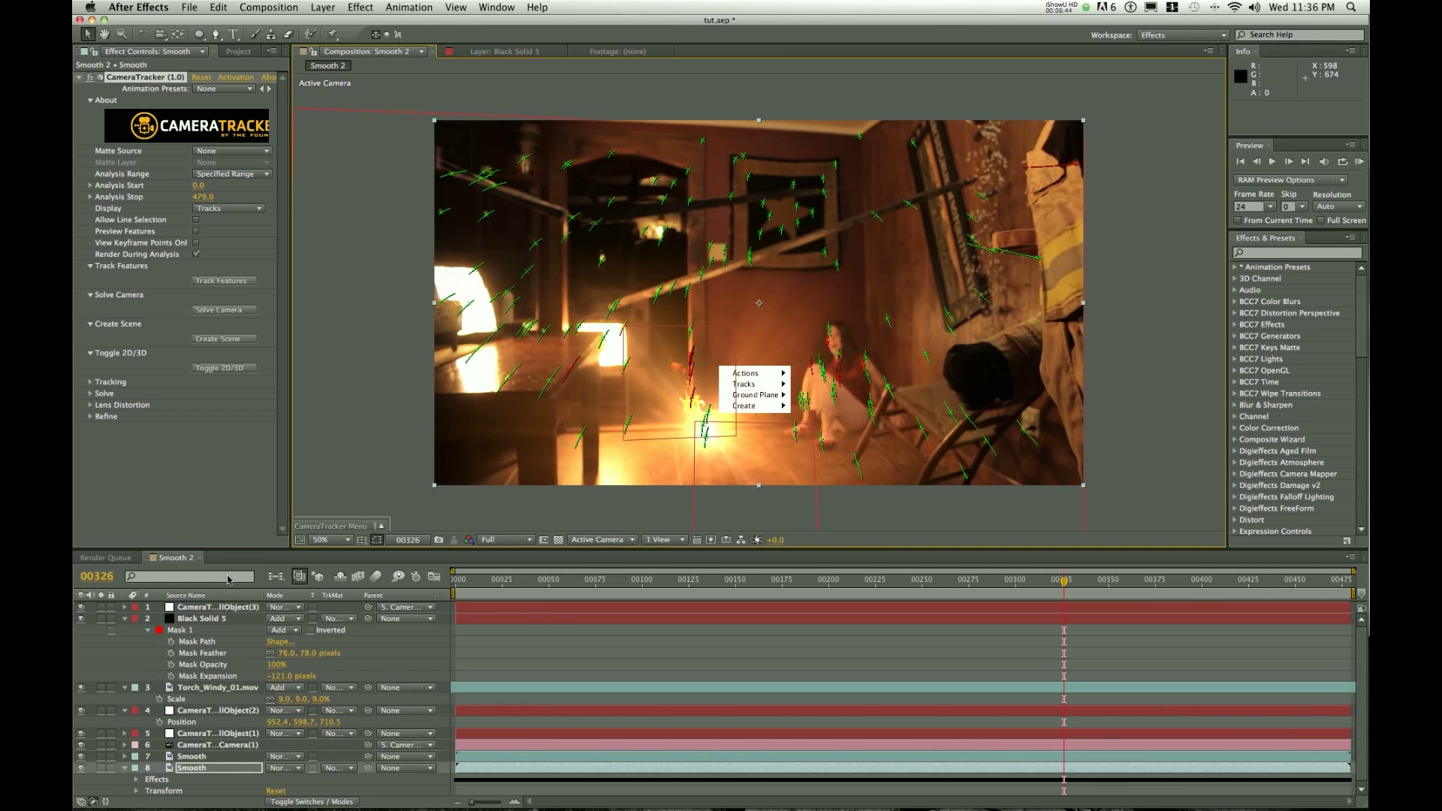
Step: Set the parent of CameraTracker-NullObject(3) to None
left_click(225, 607)
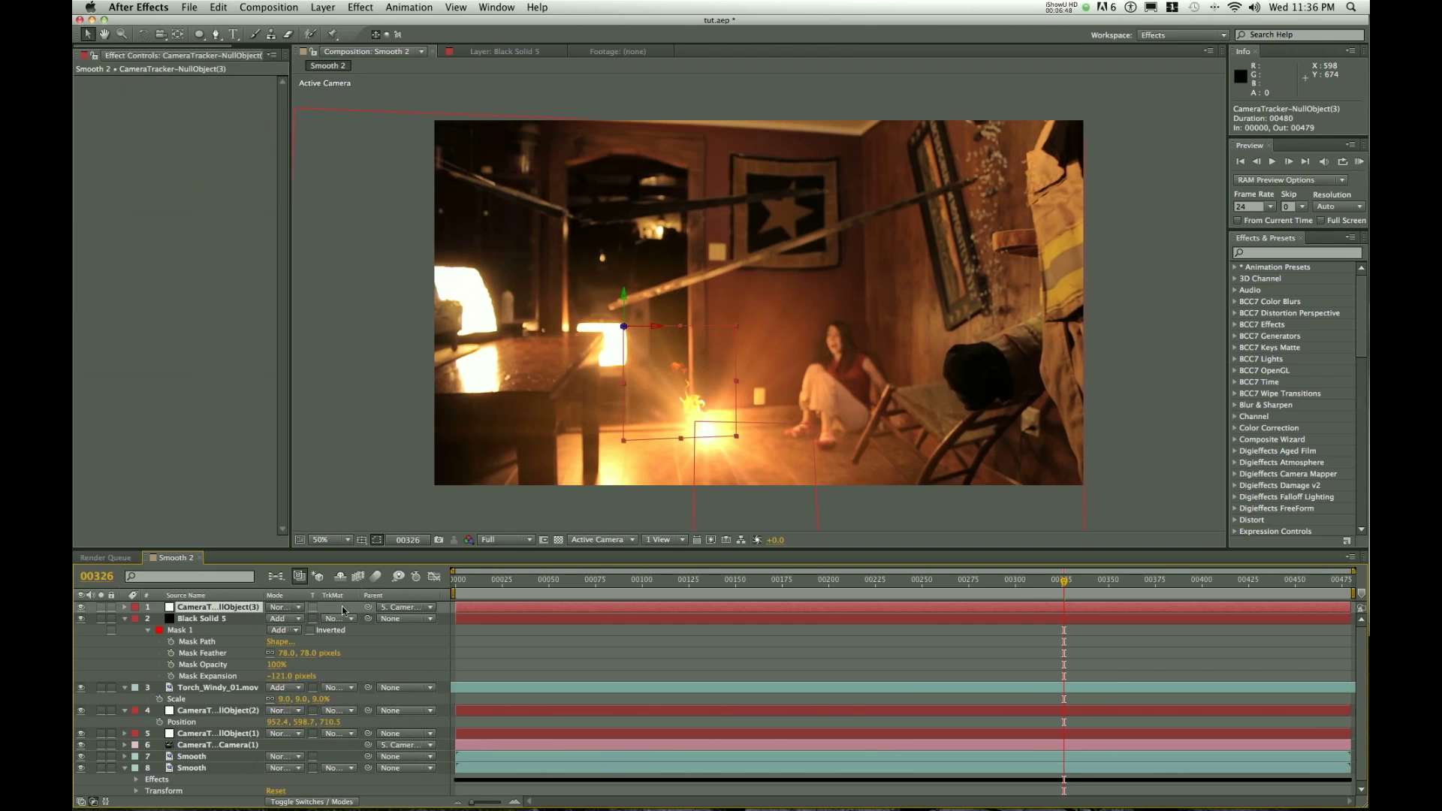
left_click(405, 607)
left_click(416, 608)
scroll(253, 55, "down", 3)
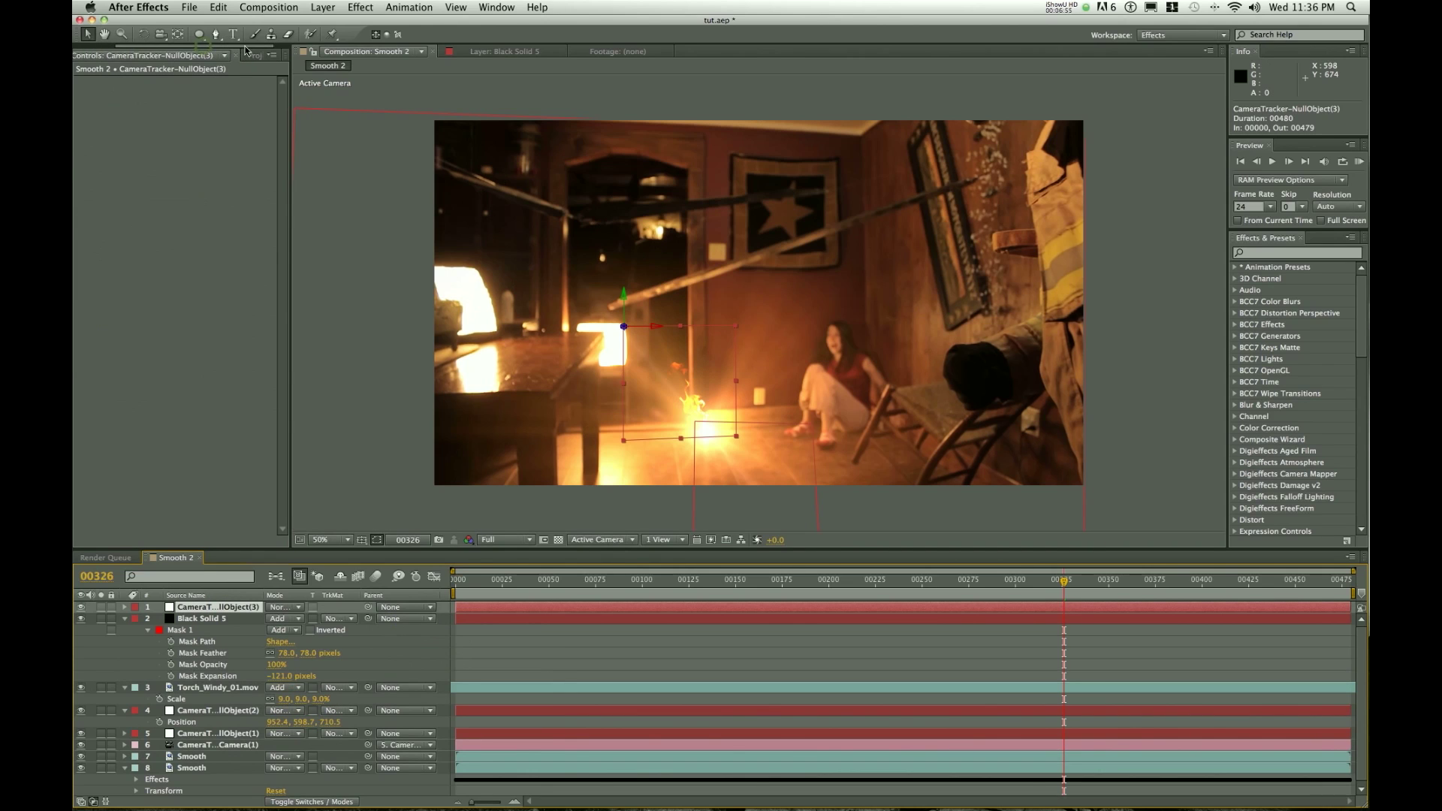
Step: Add another Torch_Windy_01.mov from the project as the top layer of Smooth 2 and enable Time Remapping on it
left_click(253, 56)
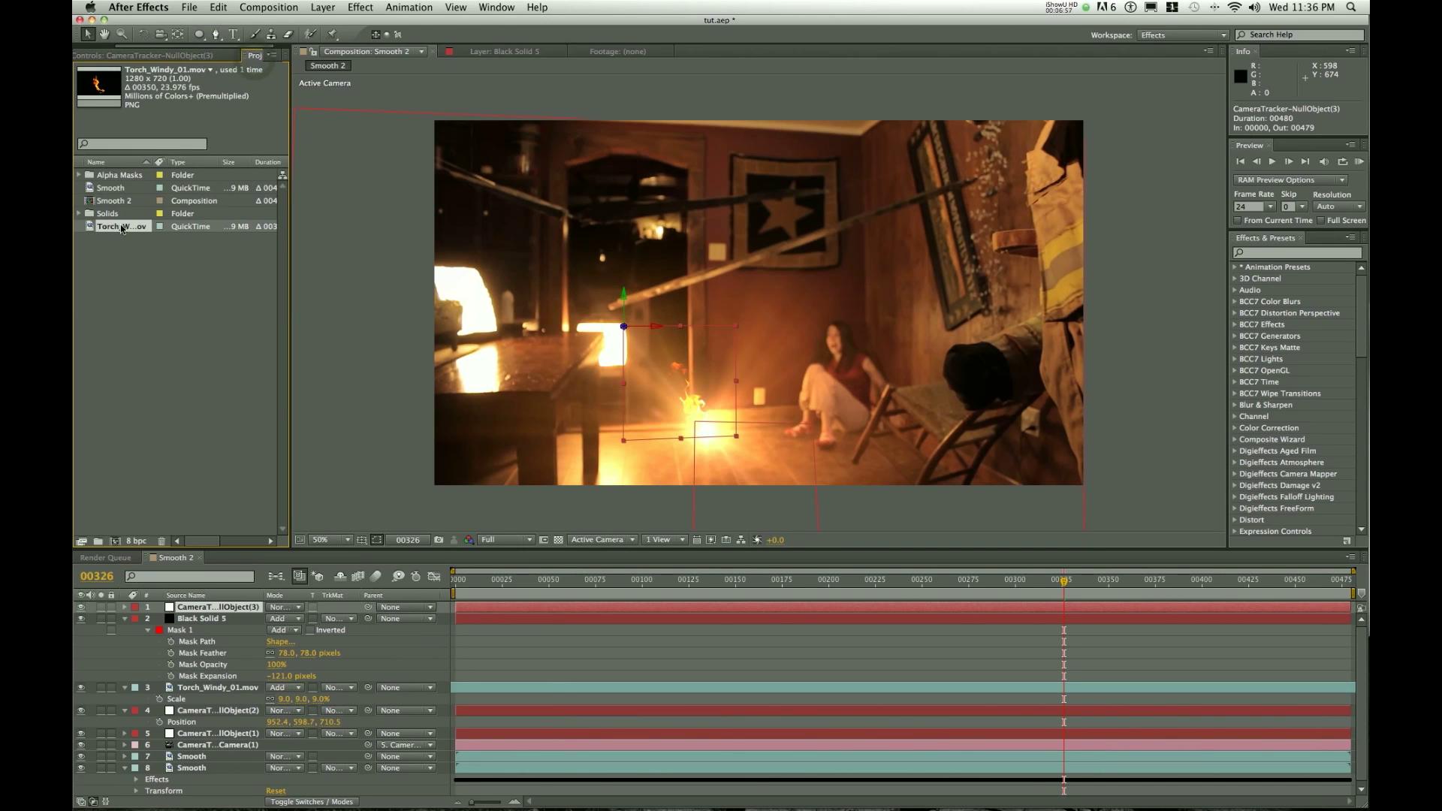
left_click_drag(125, 229, 772, 323)
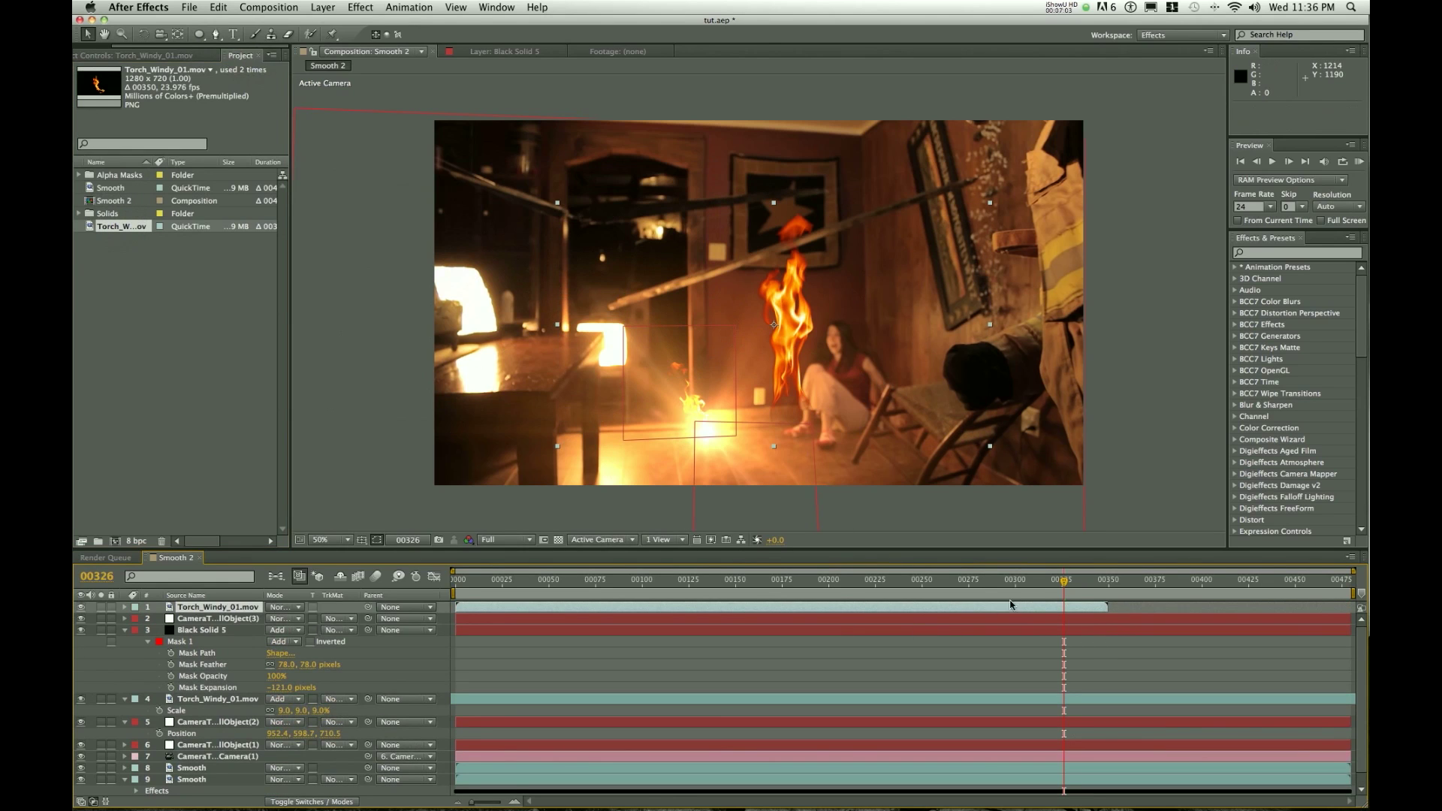
right_click(1088, 607)
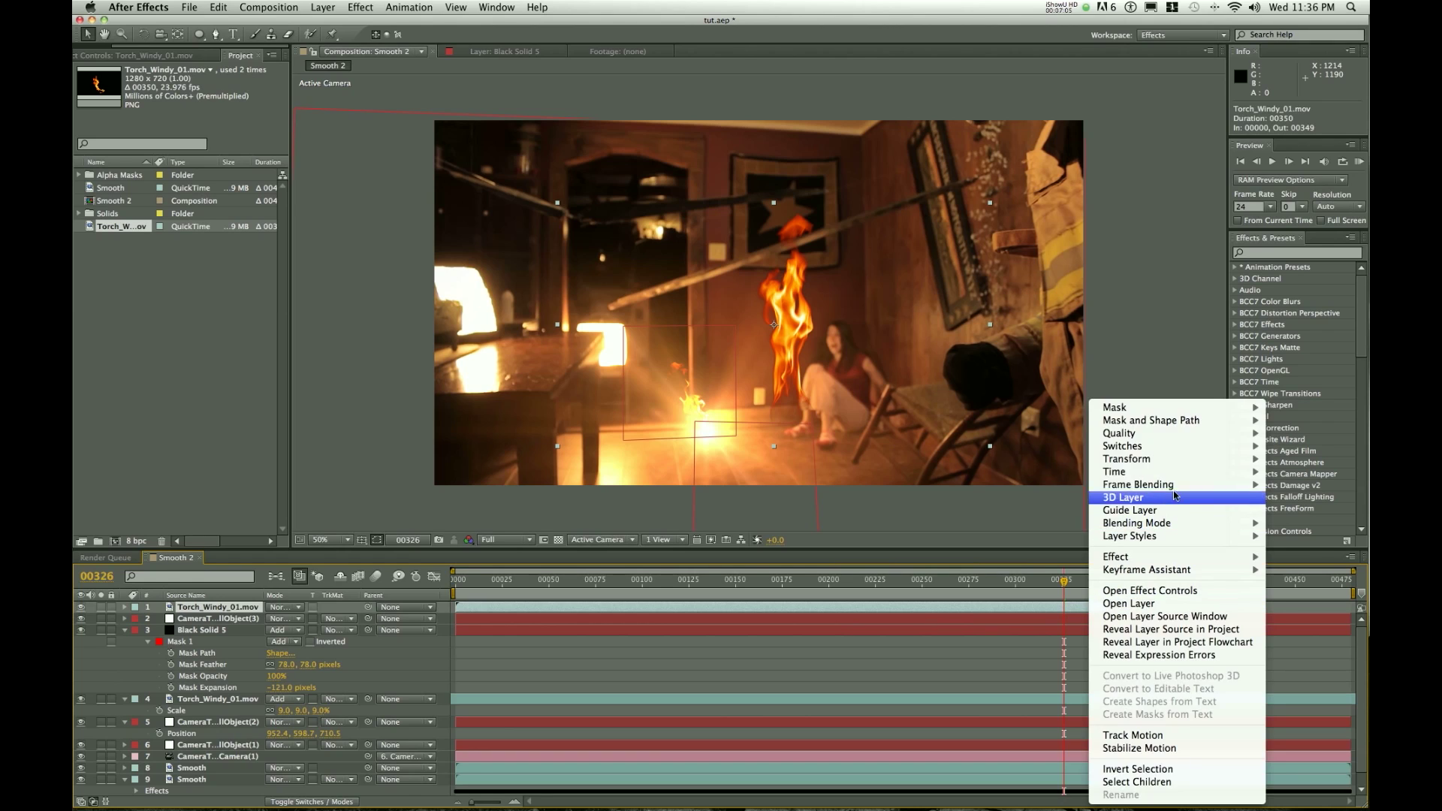
mouse_move(1185, 473)
left_click(1055, 510)
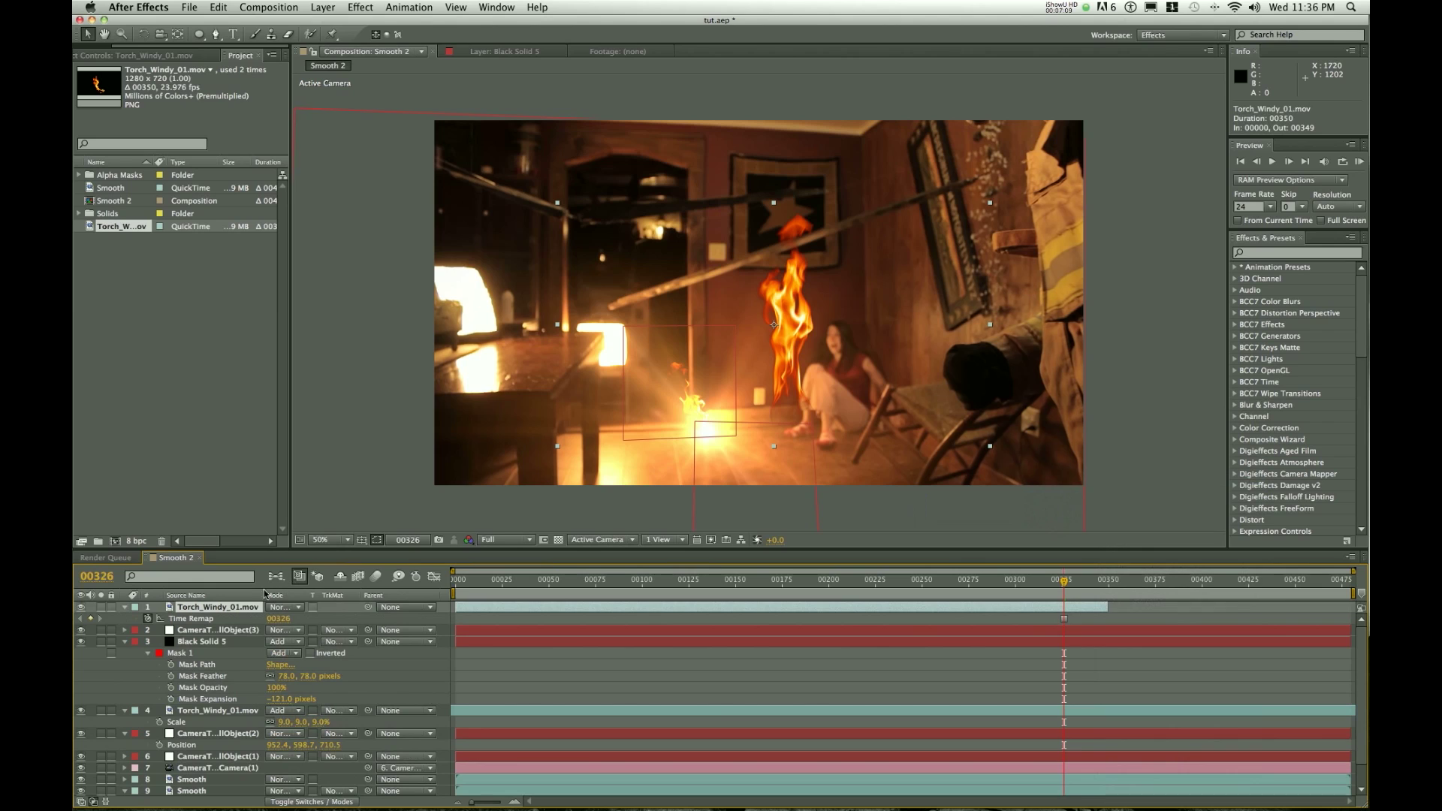
Step: Make the new torch layer 3D and copy CameraTracker-NullObject(3)'s position onto it
left_click(321, 802)
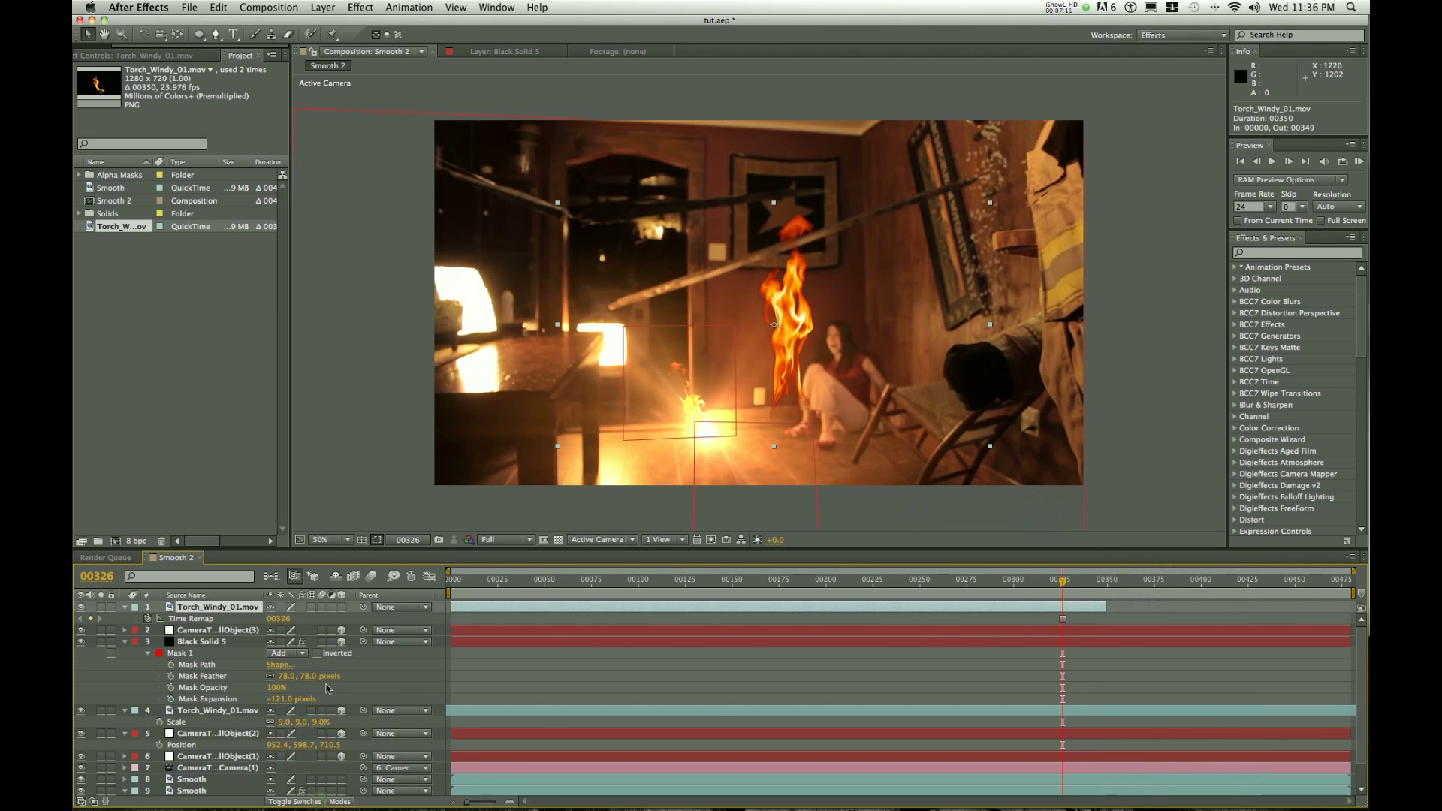
left_click(341, 606)
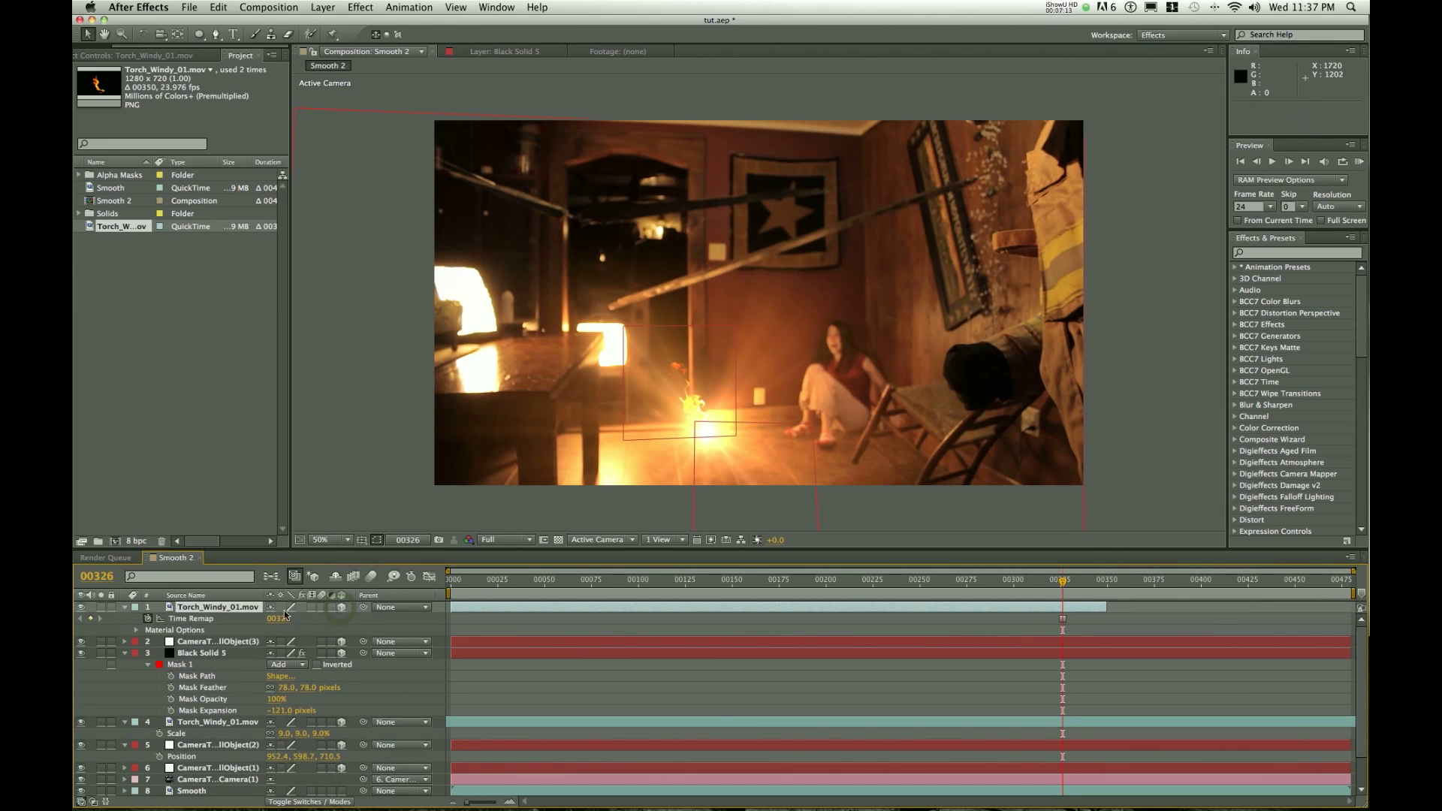
left_click(210, 640)
key("p")
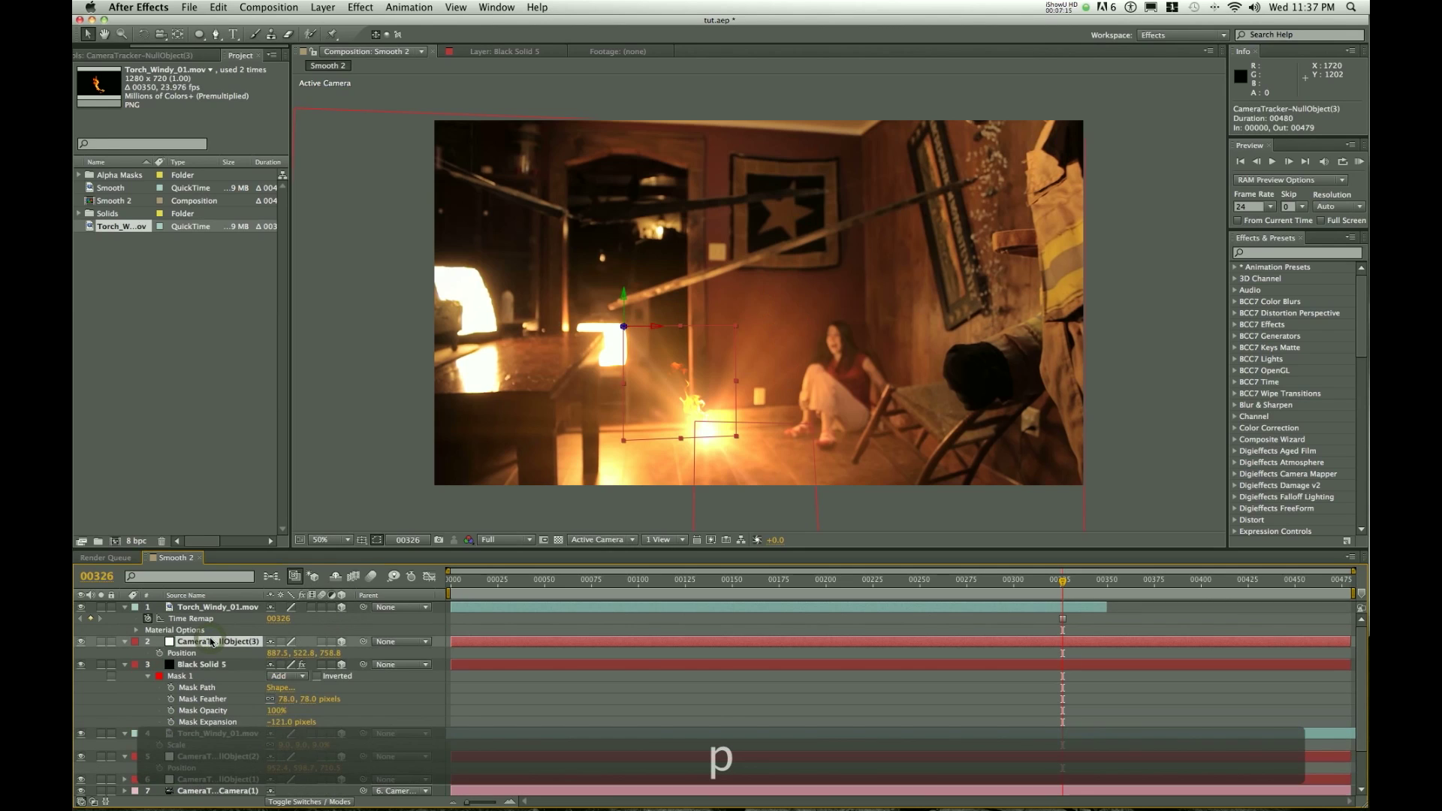
left_click(188, 653)
key("super+c")
left_click(211, 606)
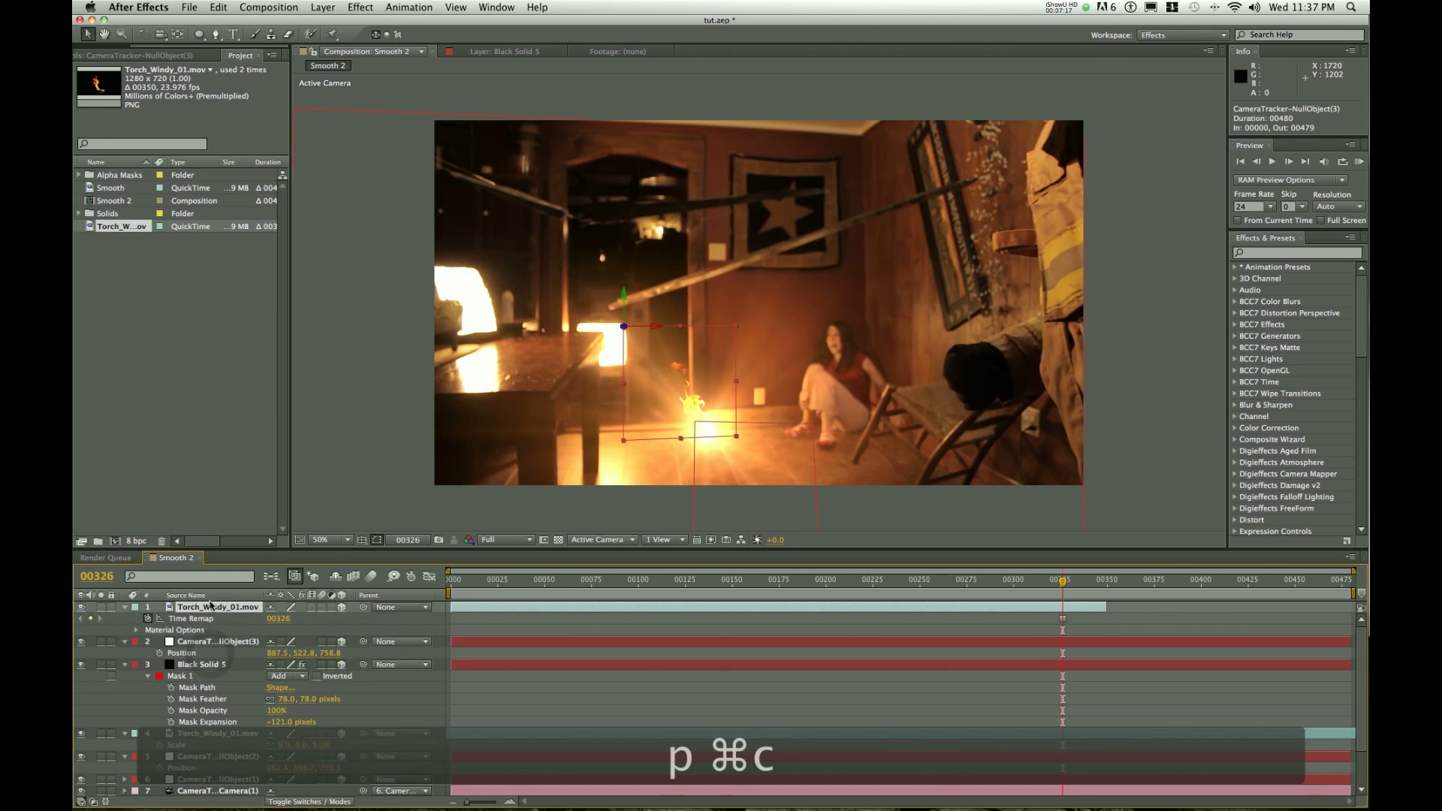
key("p")
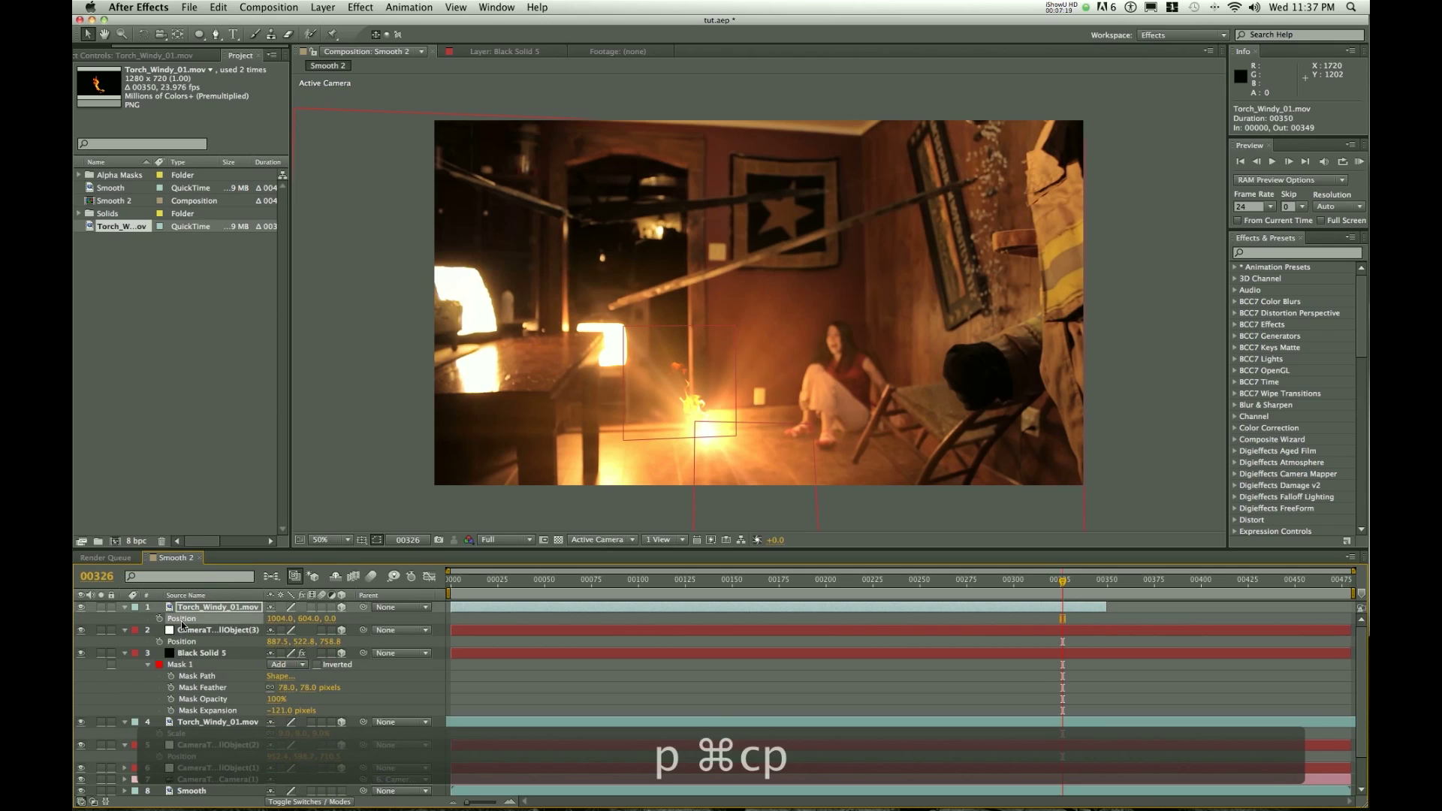
key("super+v")
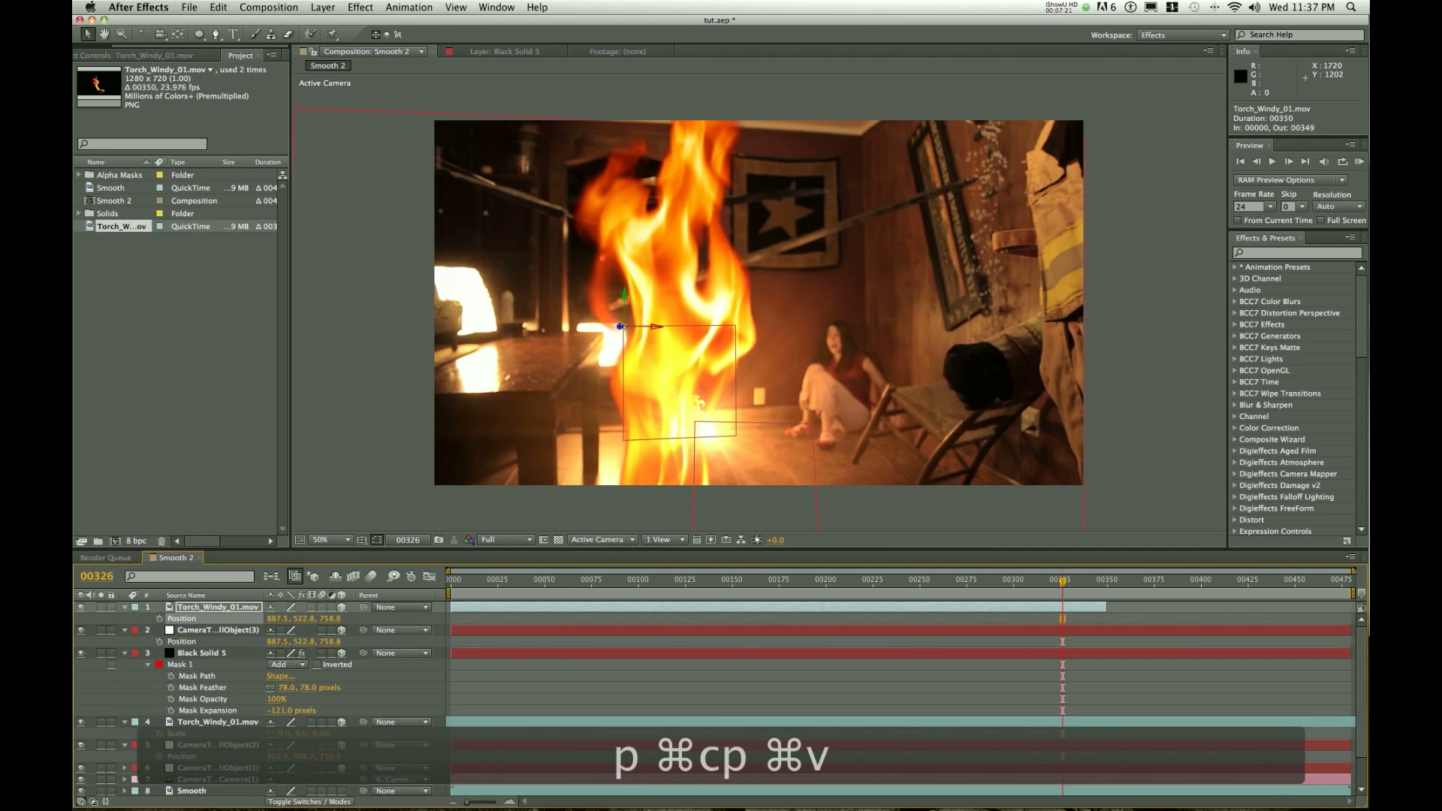
Step: Scale the new torch layer to 16% and move it up and left over the table edge, to about 871.5, 508.8, 758.8
key("s")
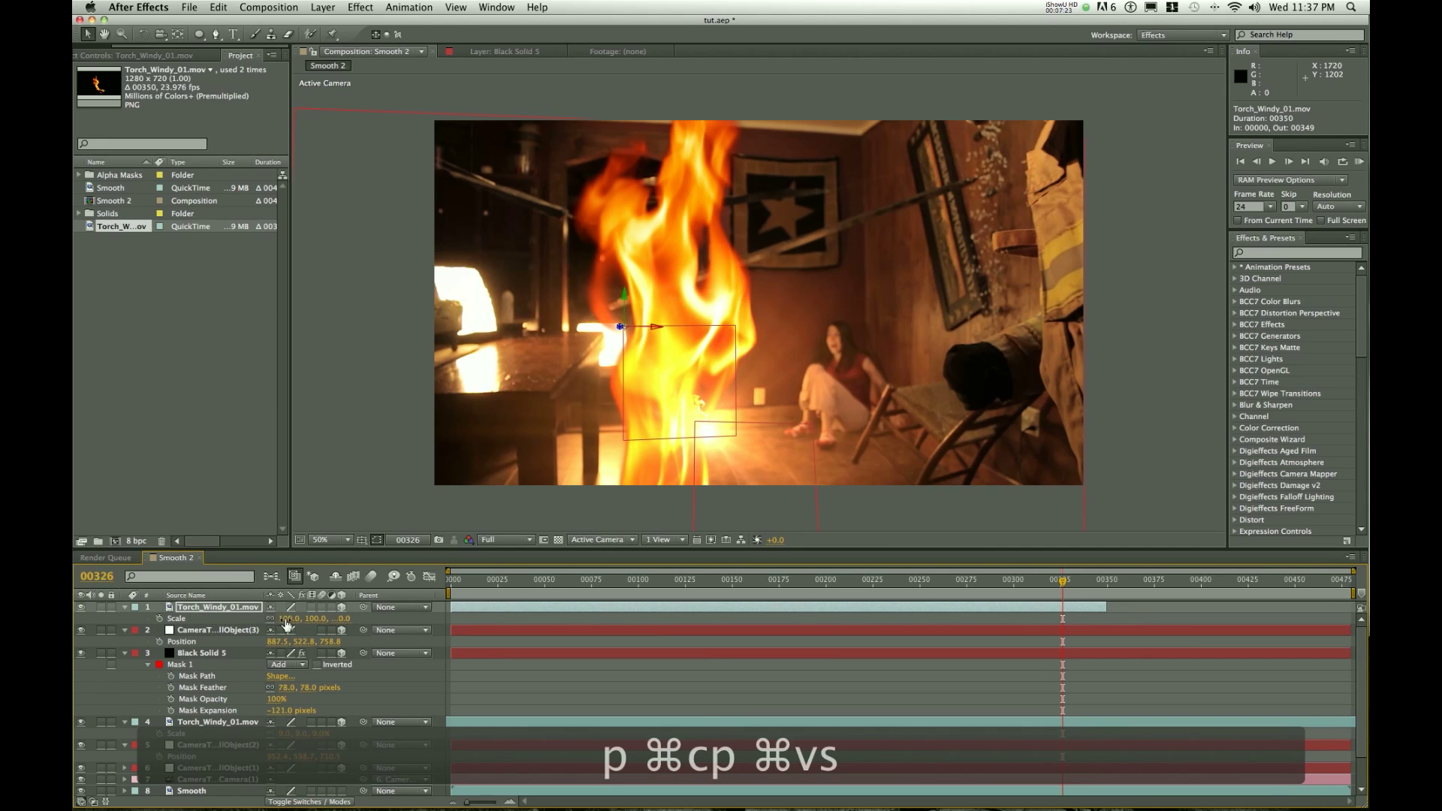
left_click_drag(285, 618, 235, 621)
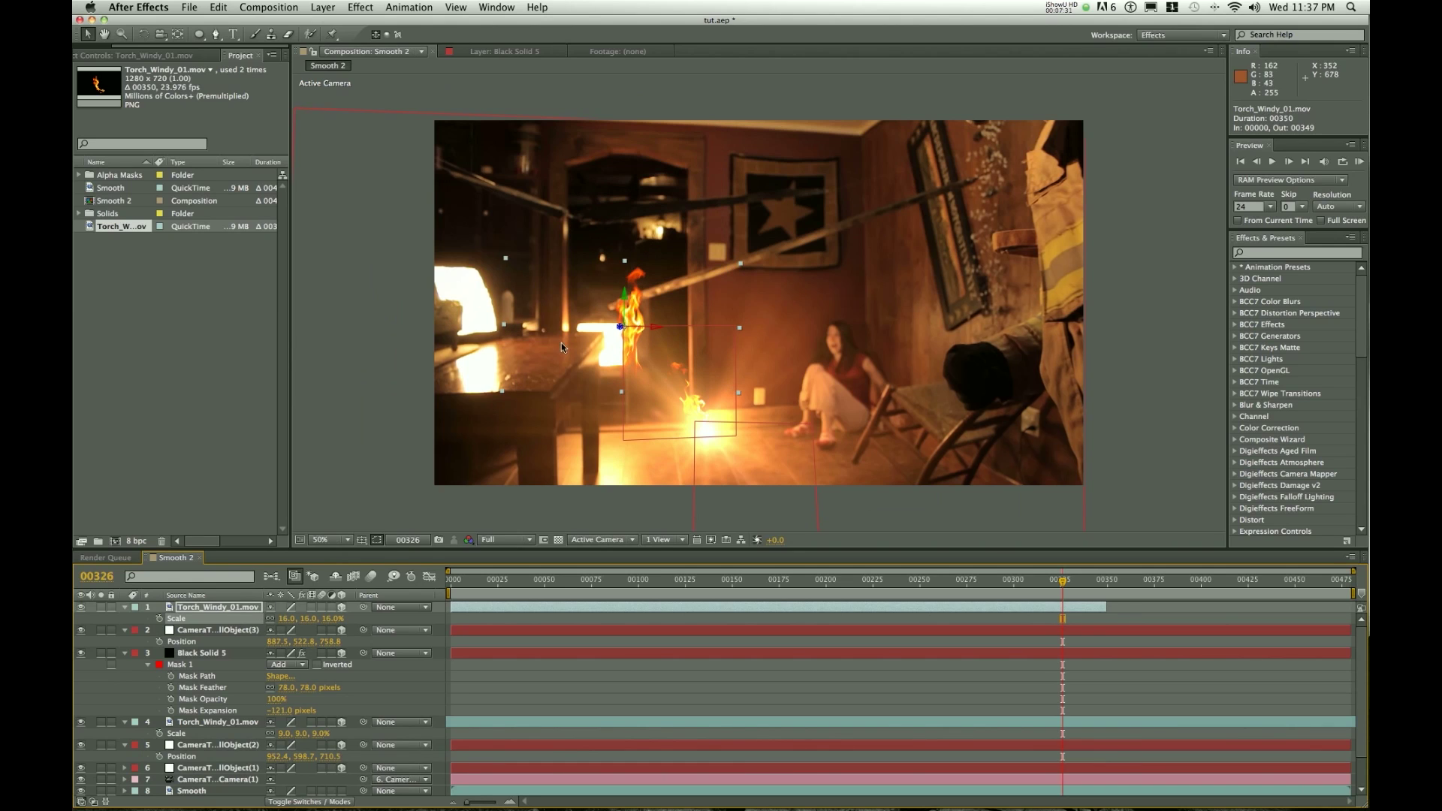
left_click_drag(652, 325, 605, 295)
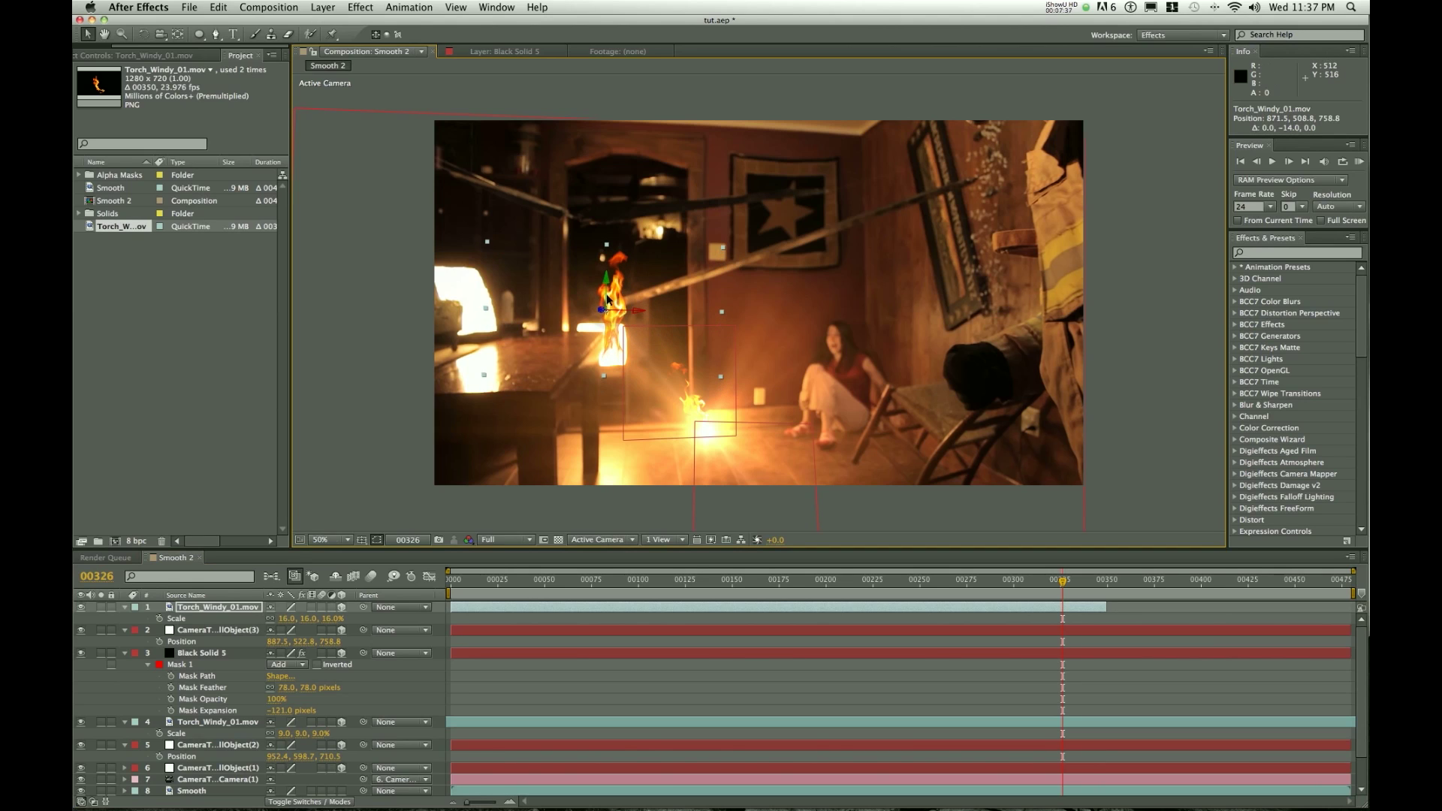
Step: Set the top torch layer's blending mode to Add and shift it along X to about 857.5
left_click(304, 801)
left_click(289, 606)
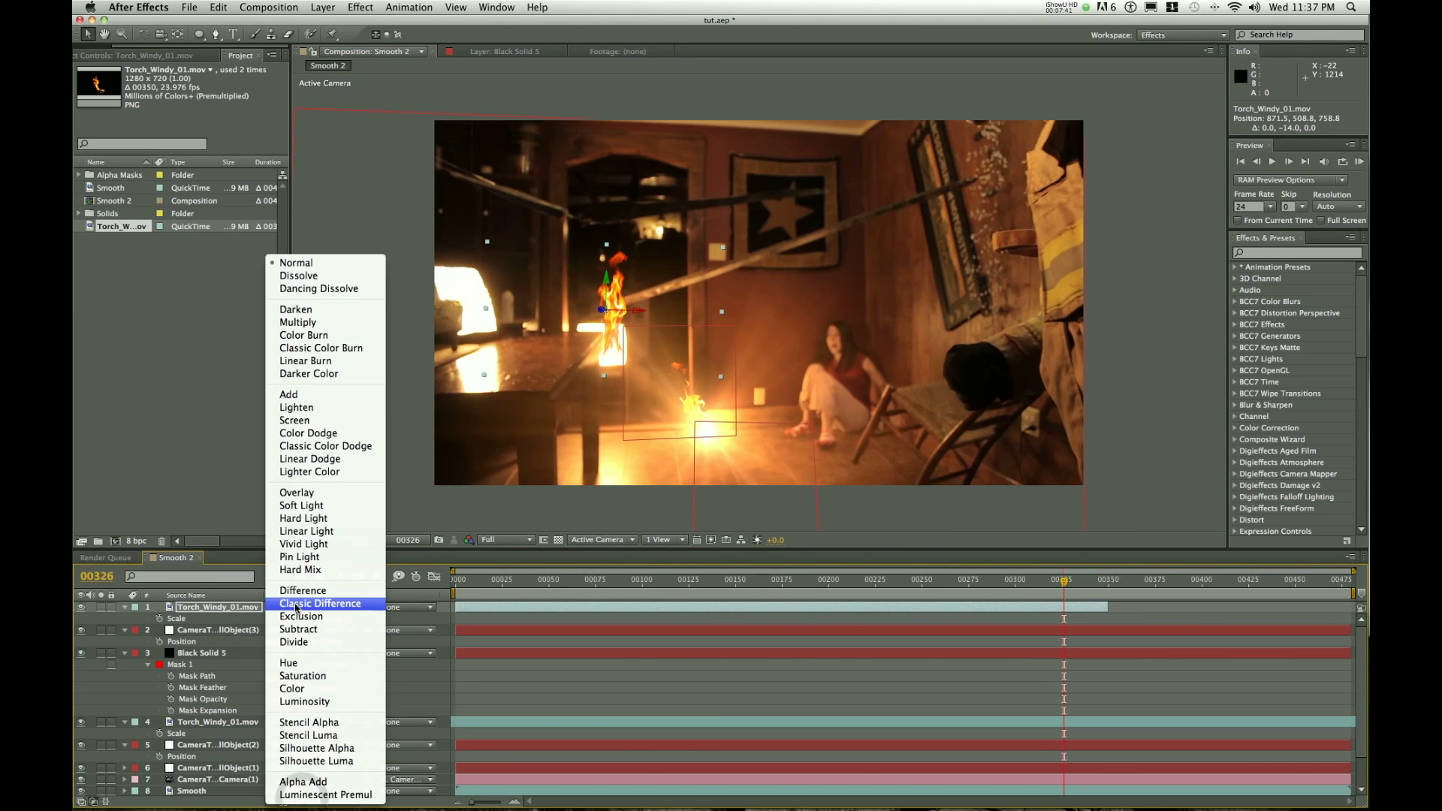
left_click(337, 401)
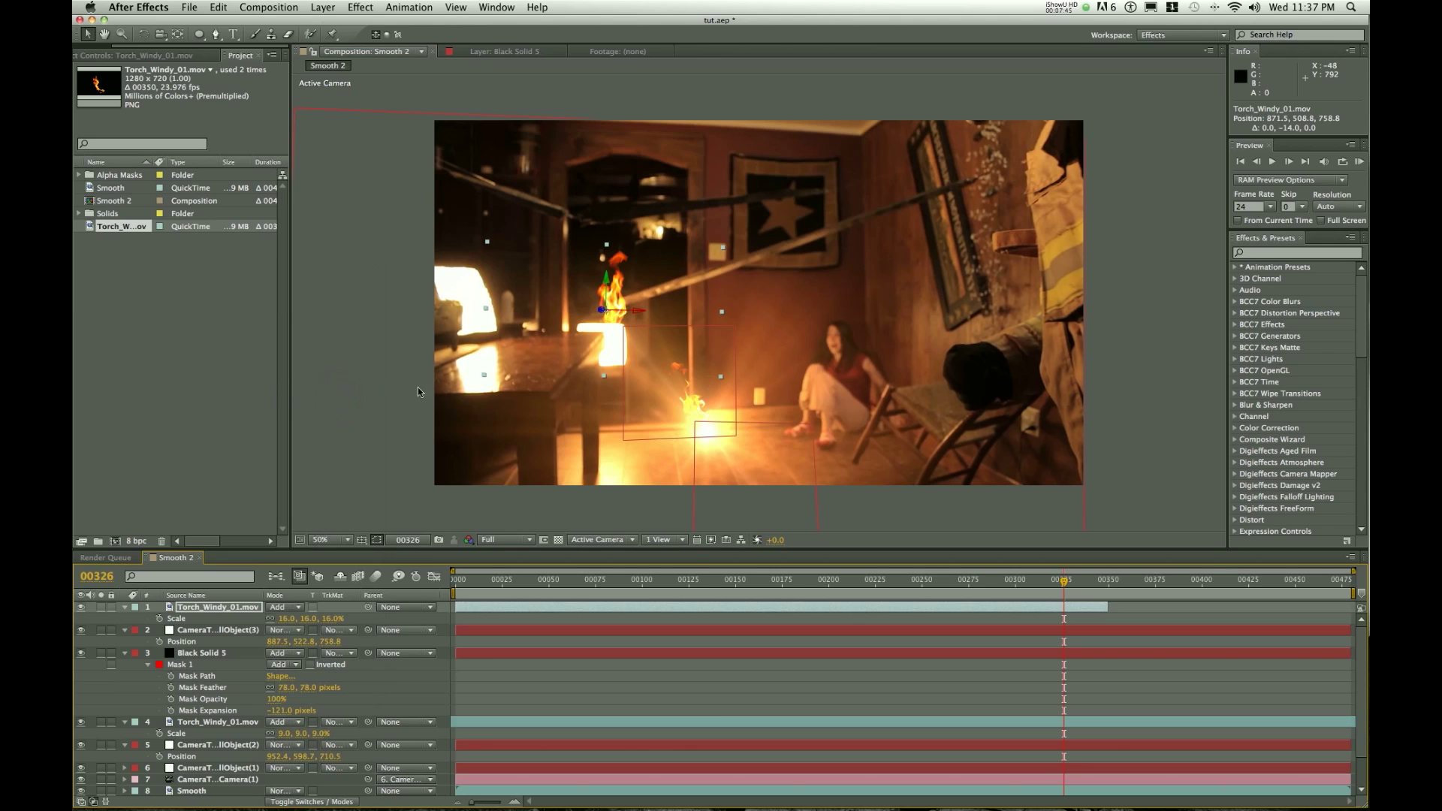
mouse_move(640, 310)
left_mouse_down()
mouse_move(615, 314)
mouse_move(634, 309)
left_mouse_up()
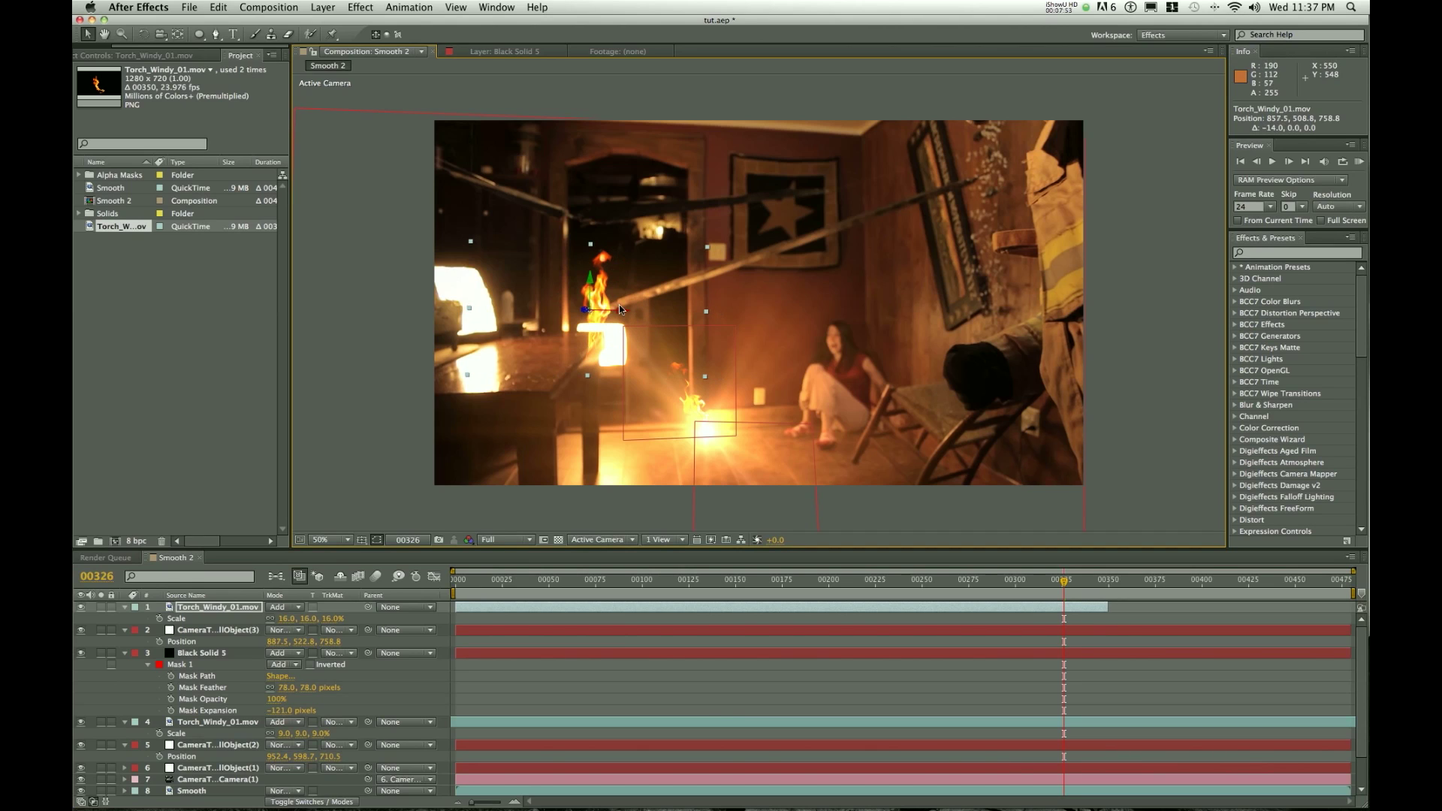
Step: Create a single composition from all six clips in the Alpha Masks folder, using the dimensions of fire man mask.mov
left_click(134, 174)
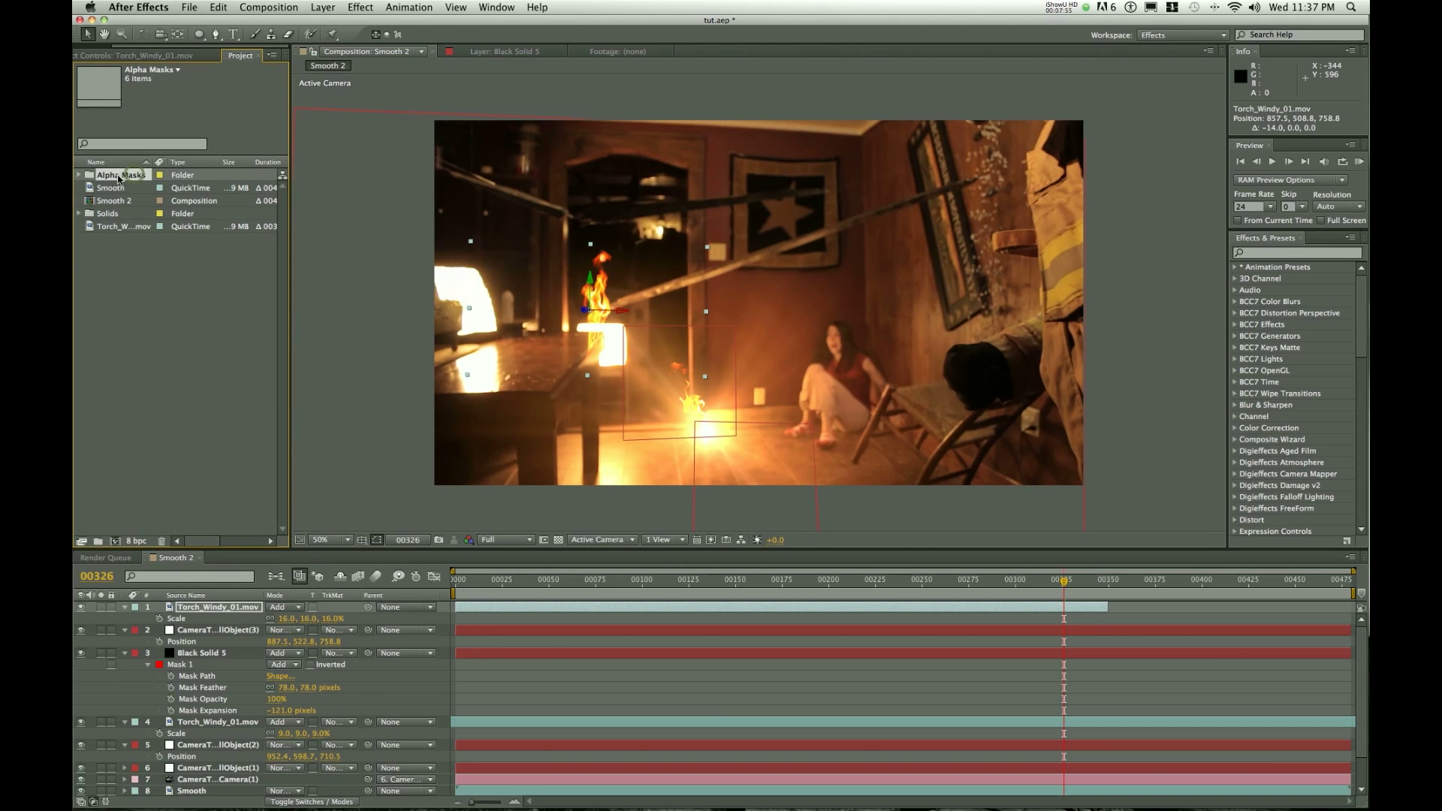
left_click(80, 175)
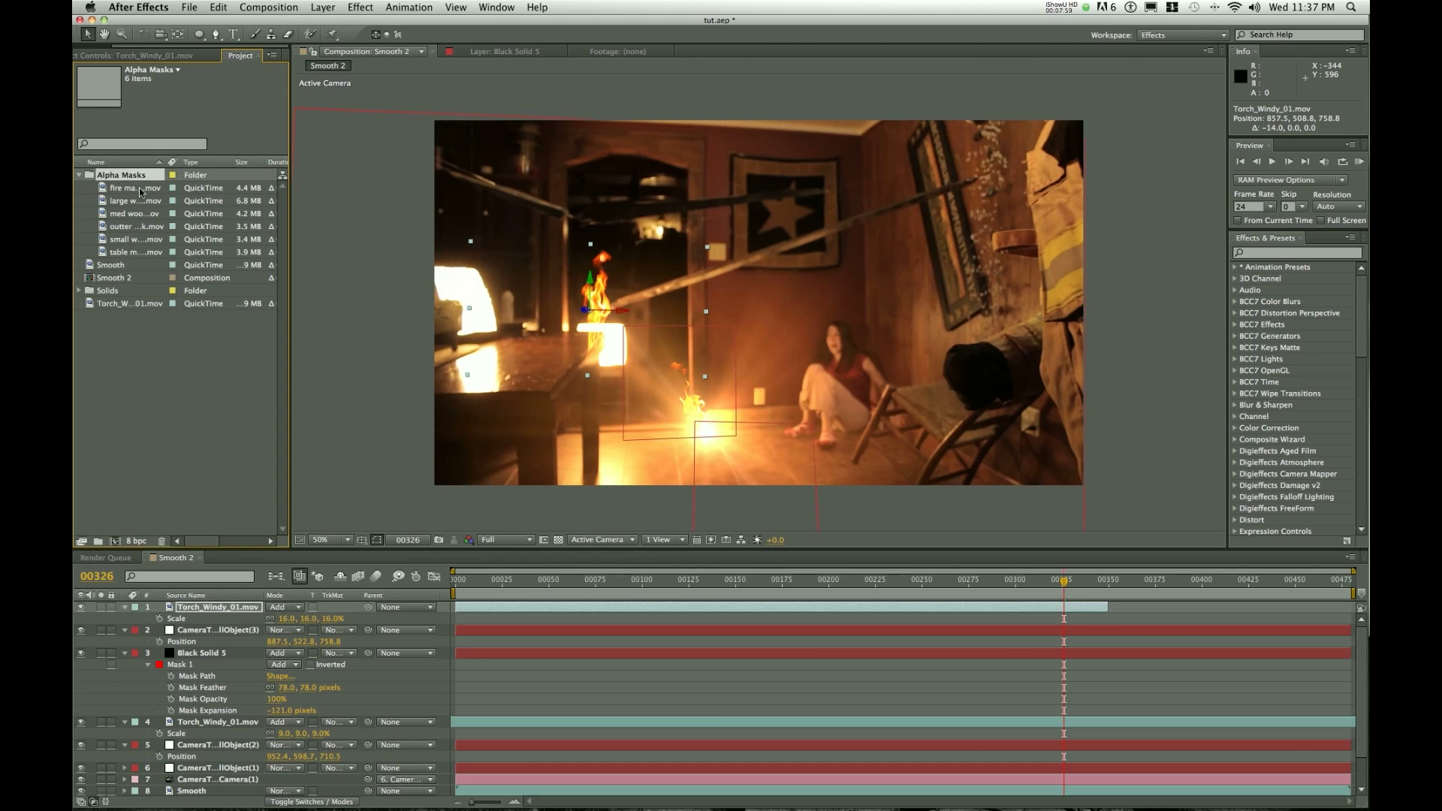
left_click(138, 187)
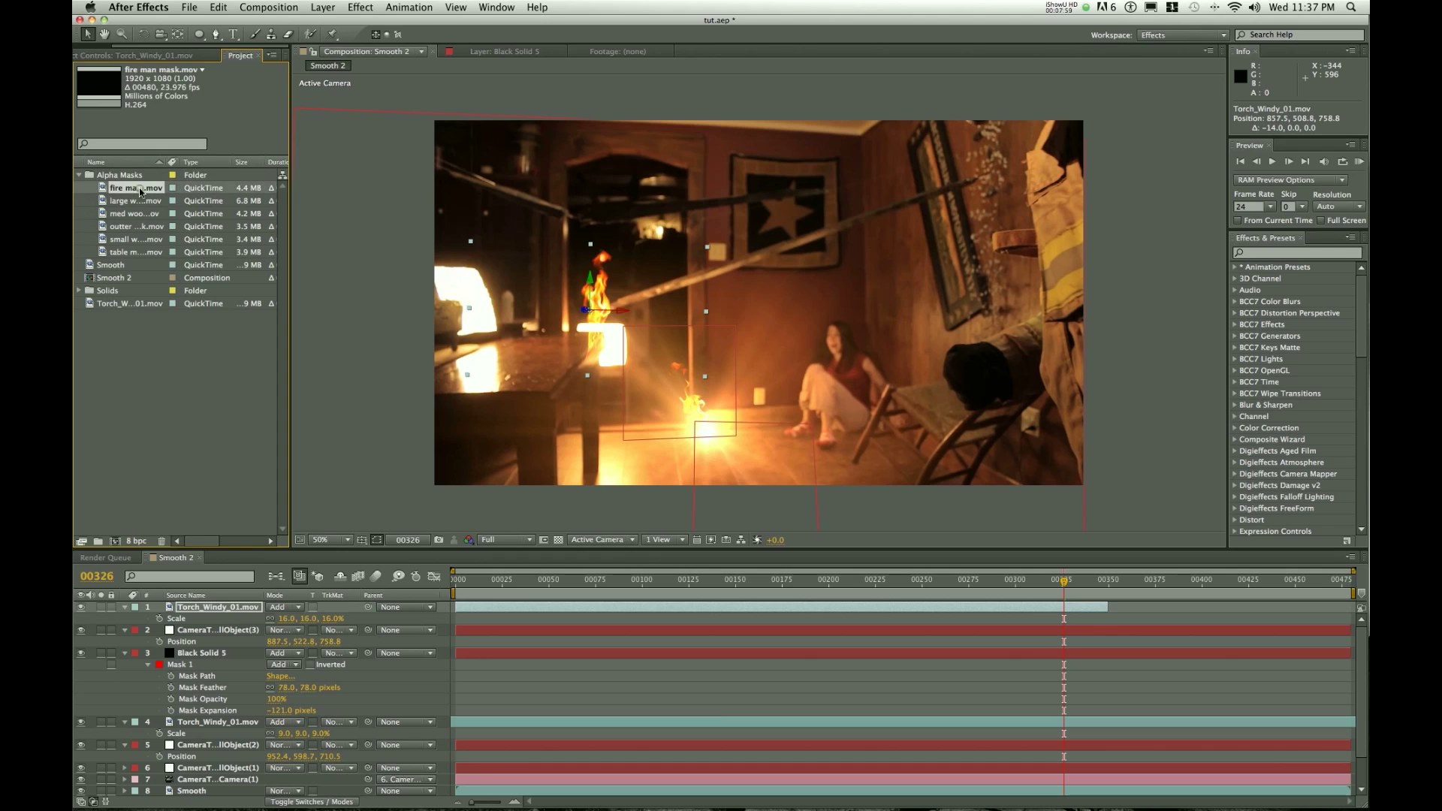
left_click(142, 252, "shift")
left_click_drag(141, 239, 117, 542)
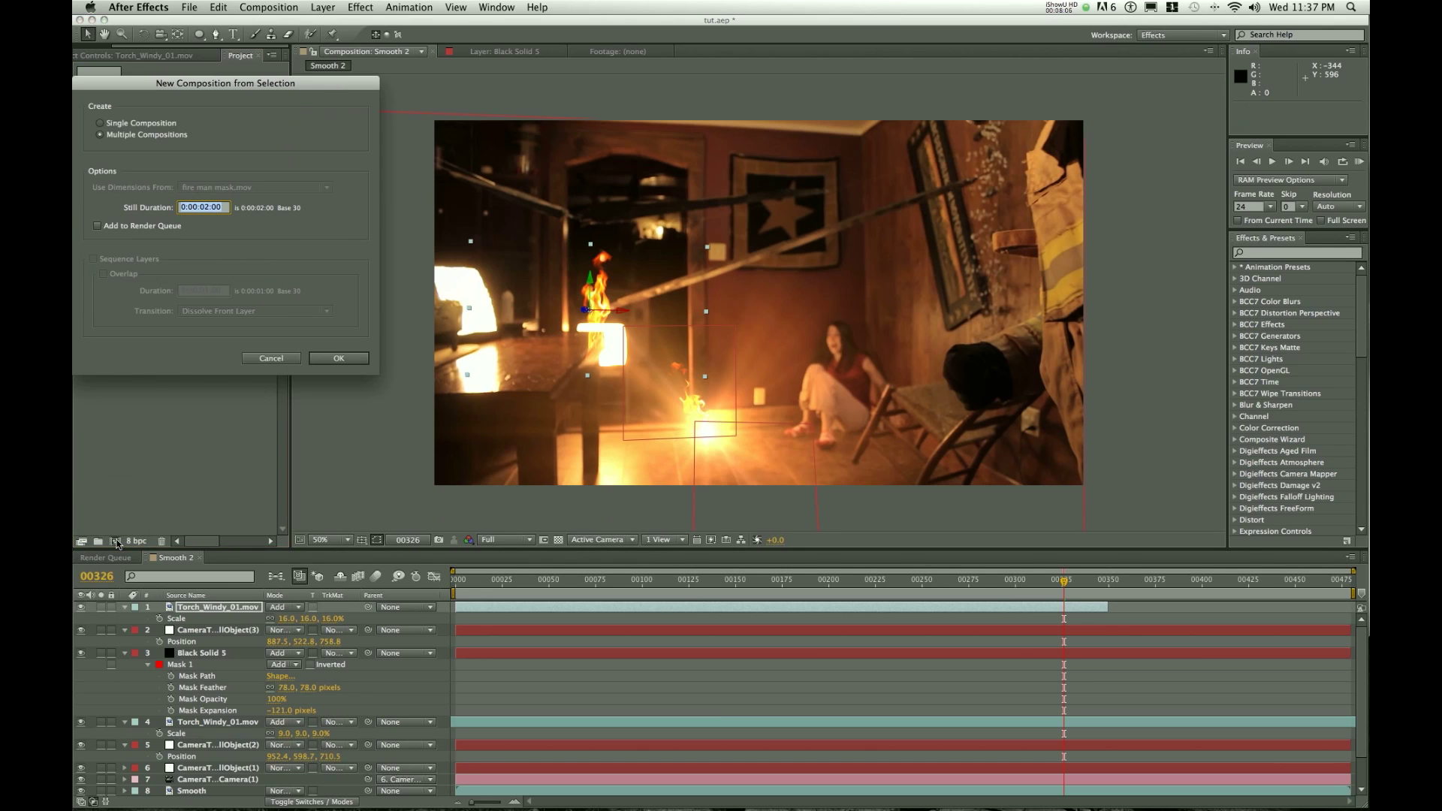
left_click(157, 126)
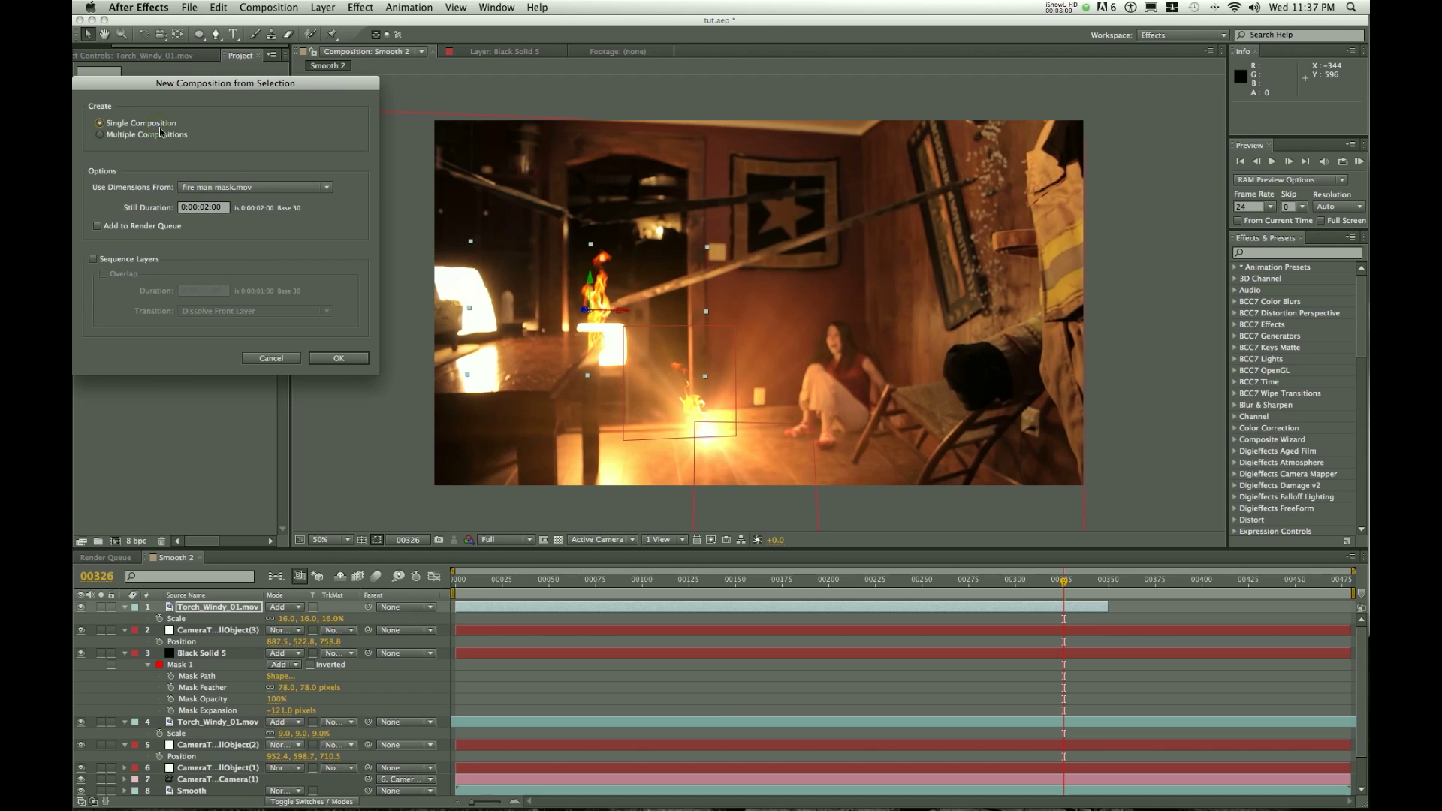
left_click(350, 359)
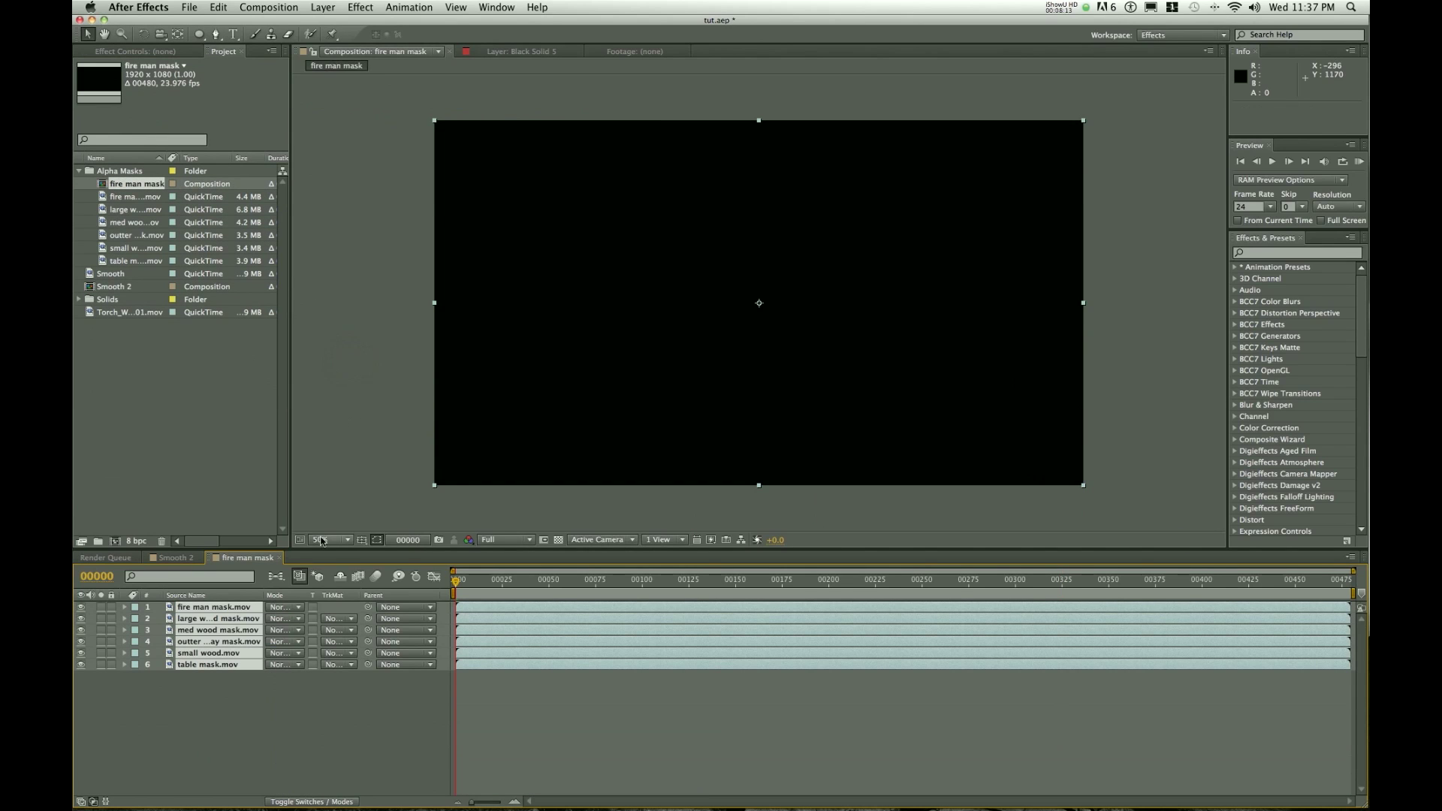
Step: Set the blending mode of all six mask layers to Screen
left_click(285, 610)
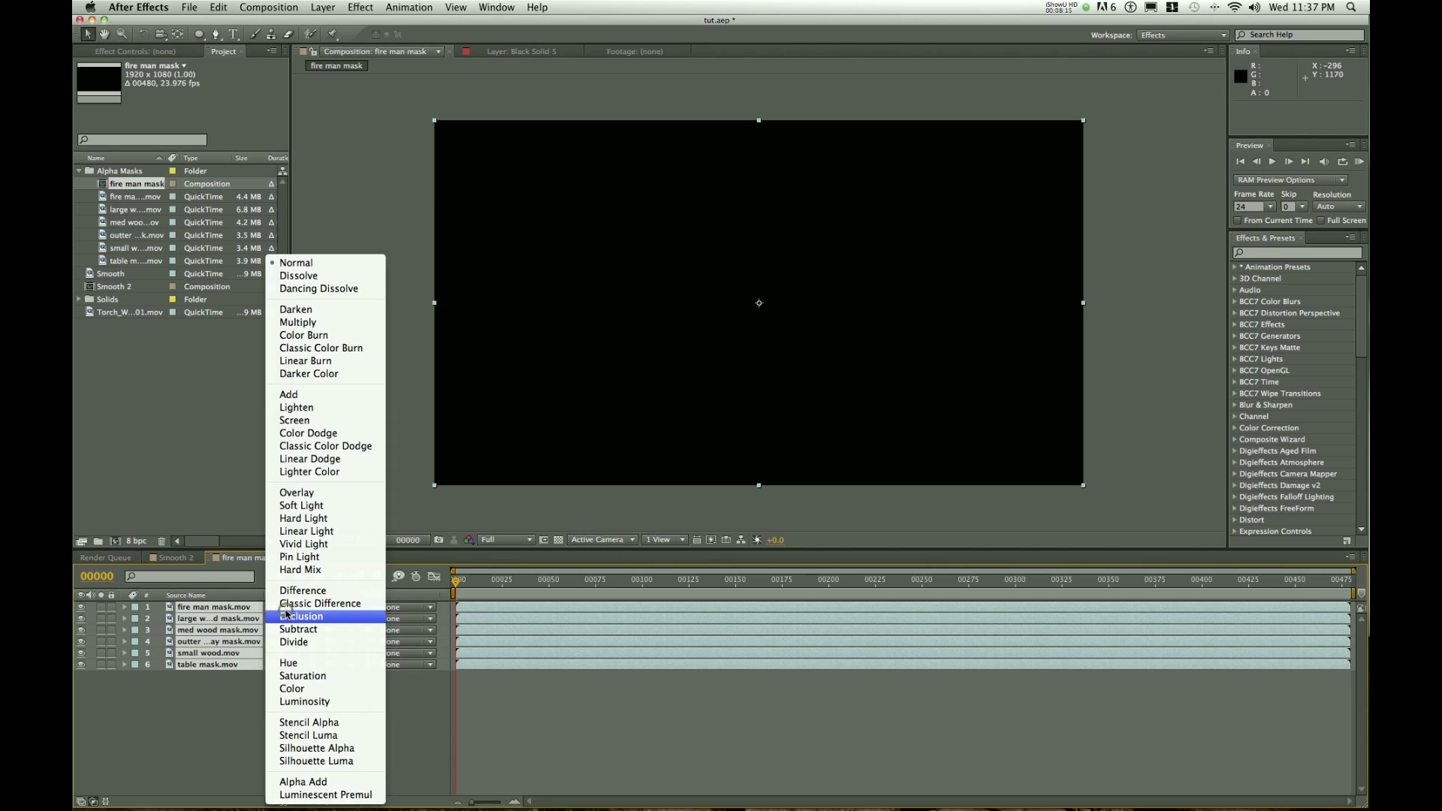
left_click(326, 421)
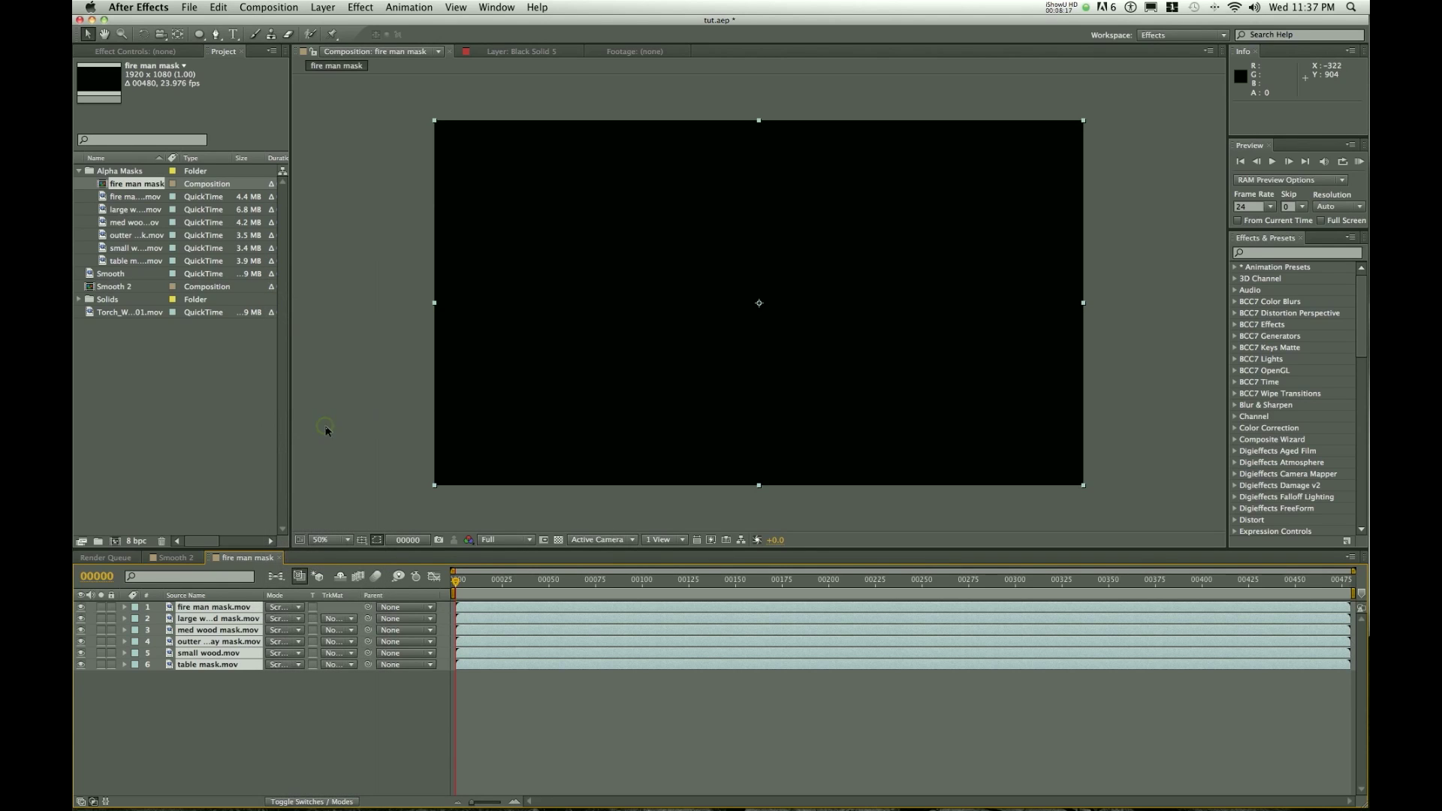
left_click(273, 698)
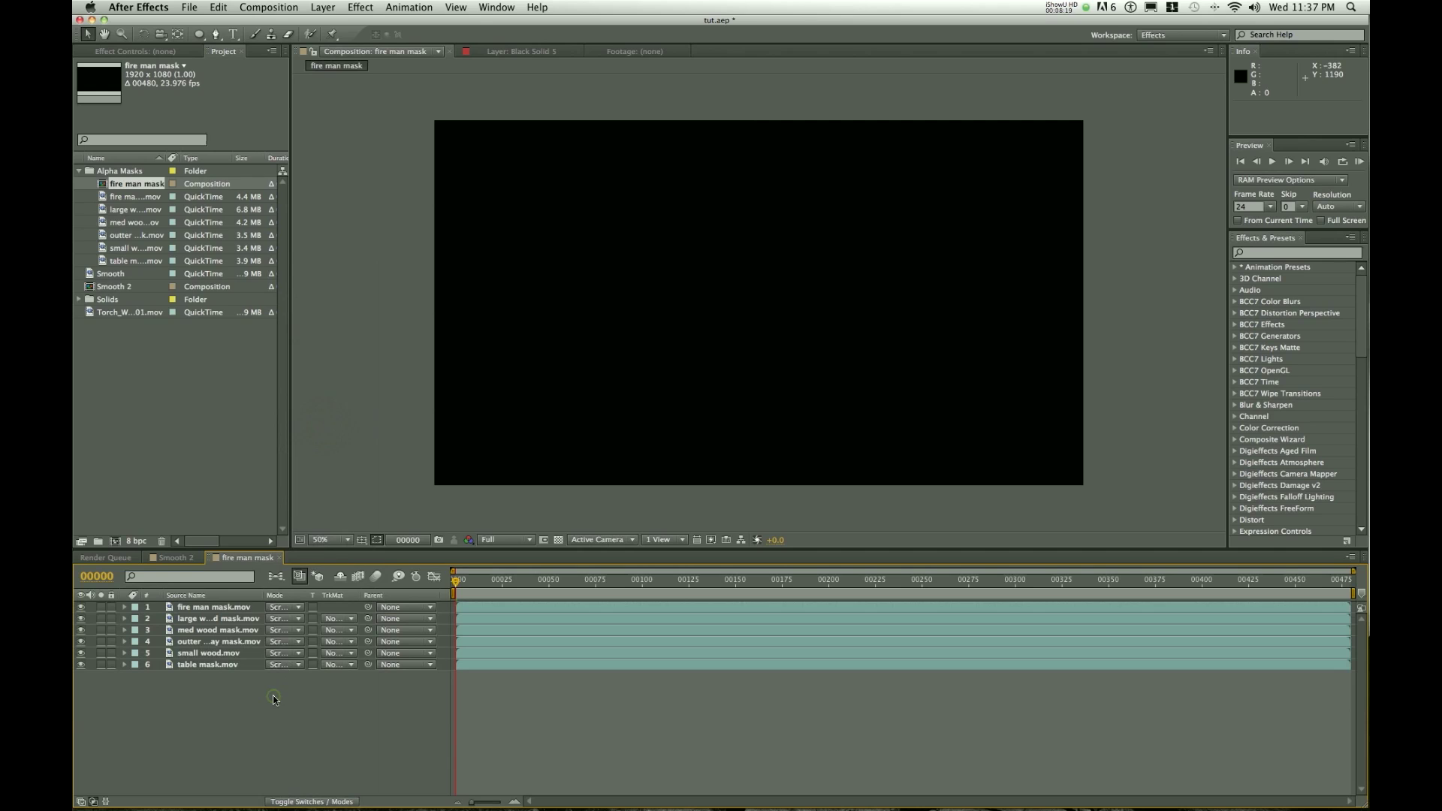
Step: Add a 1920 x 1080 black solid and place it beneath all the mask layers
key("super+y")
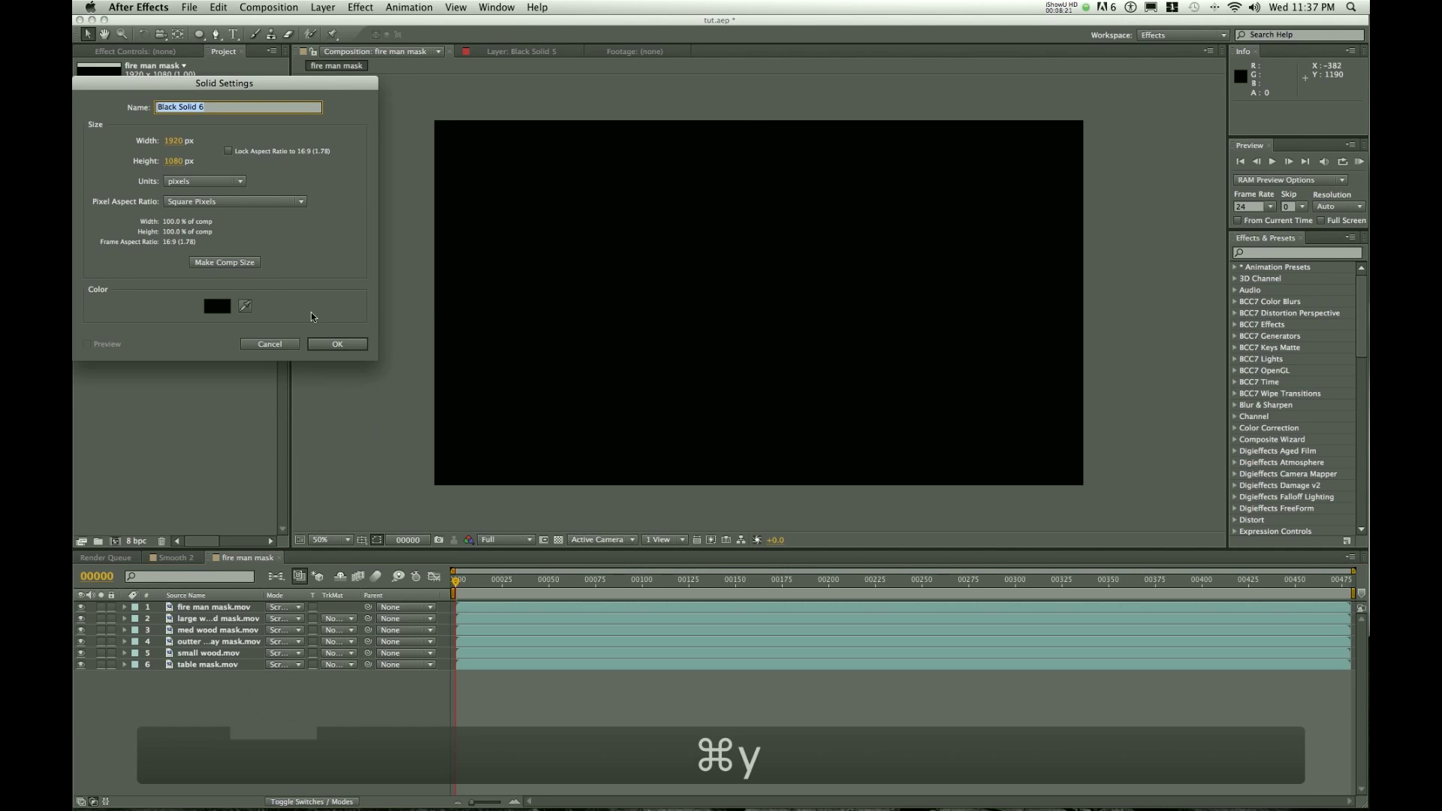
left_click(328, 350)
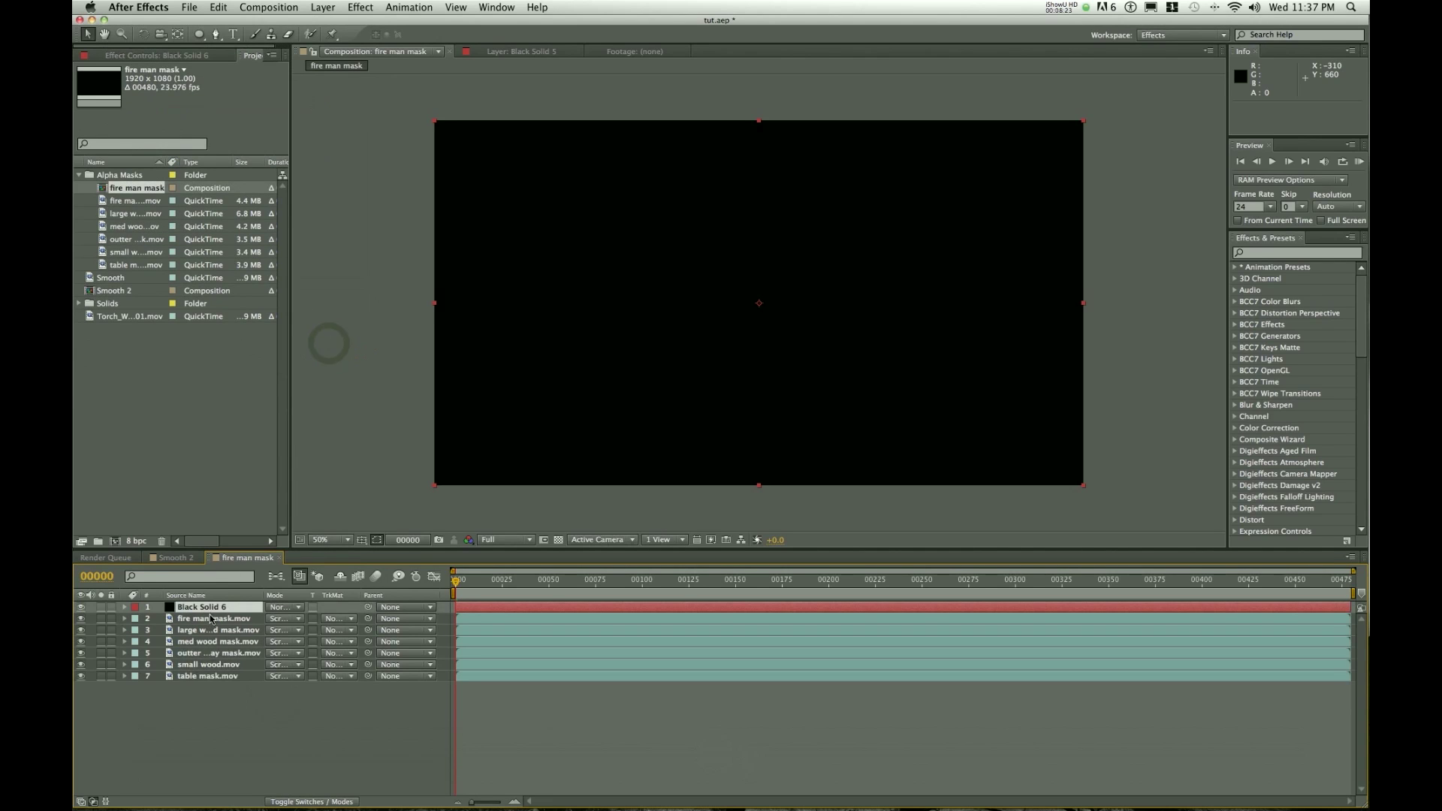
left_click_drag(210, 608, 214, 682)
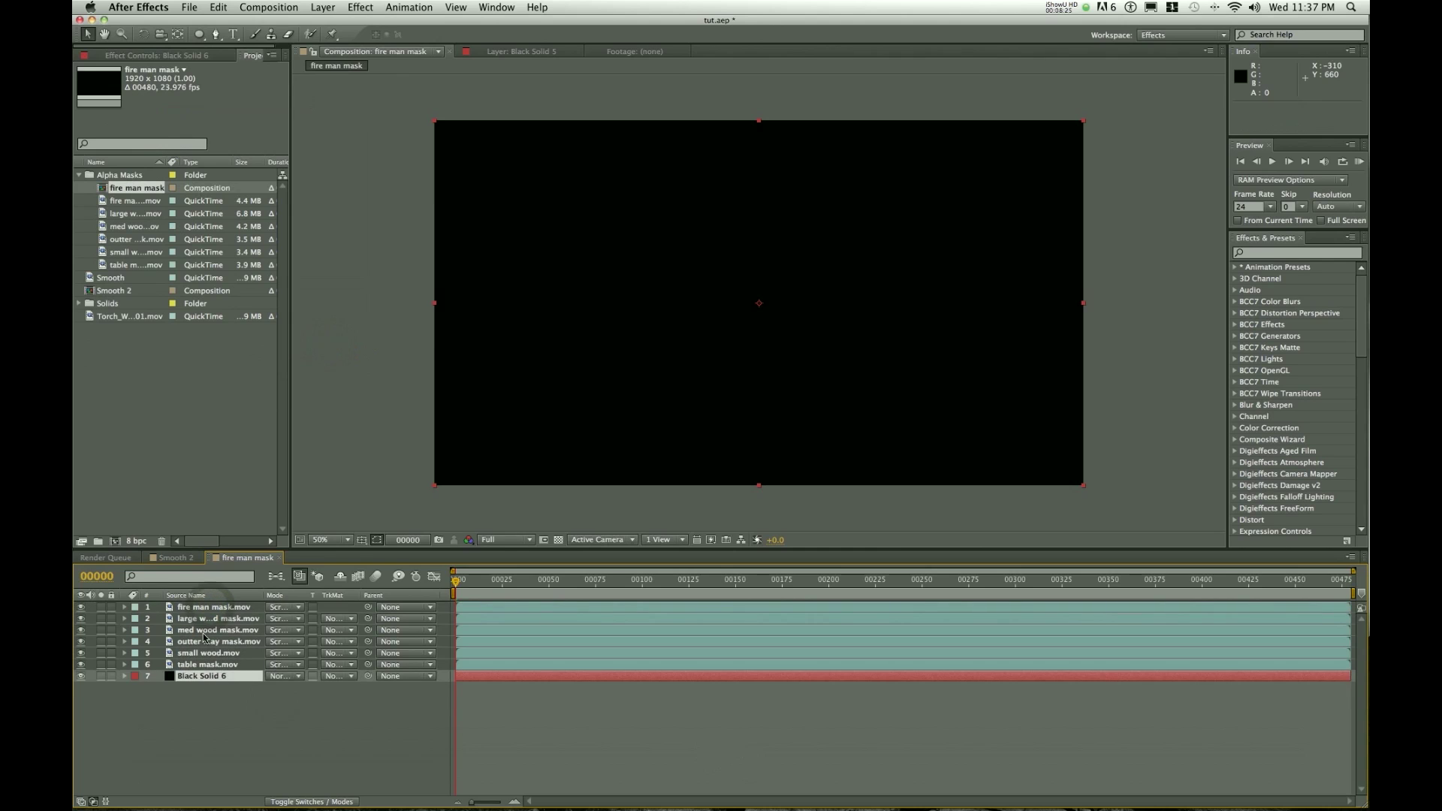
Step: Place the fire man mask composition above the top torch layer in Smooth 2 and use it as that layer's Luma Inverted Matte
left_click(177, 558)
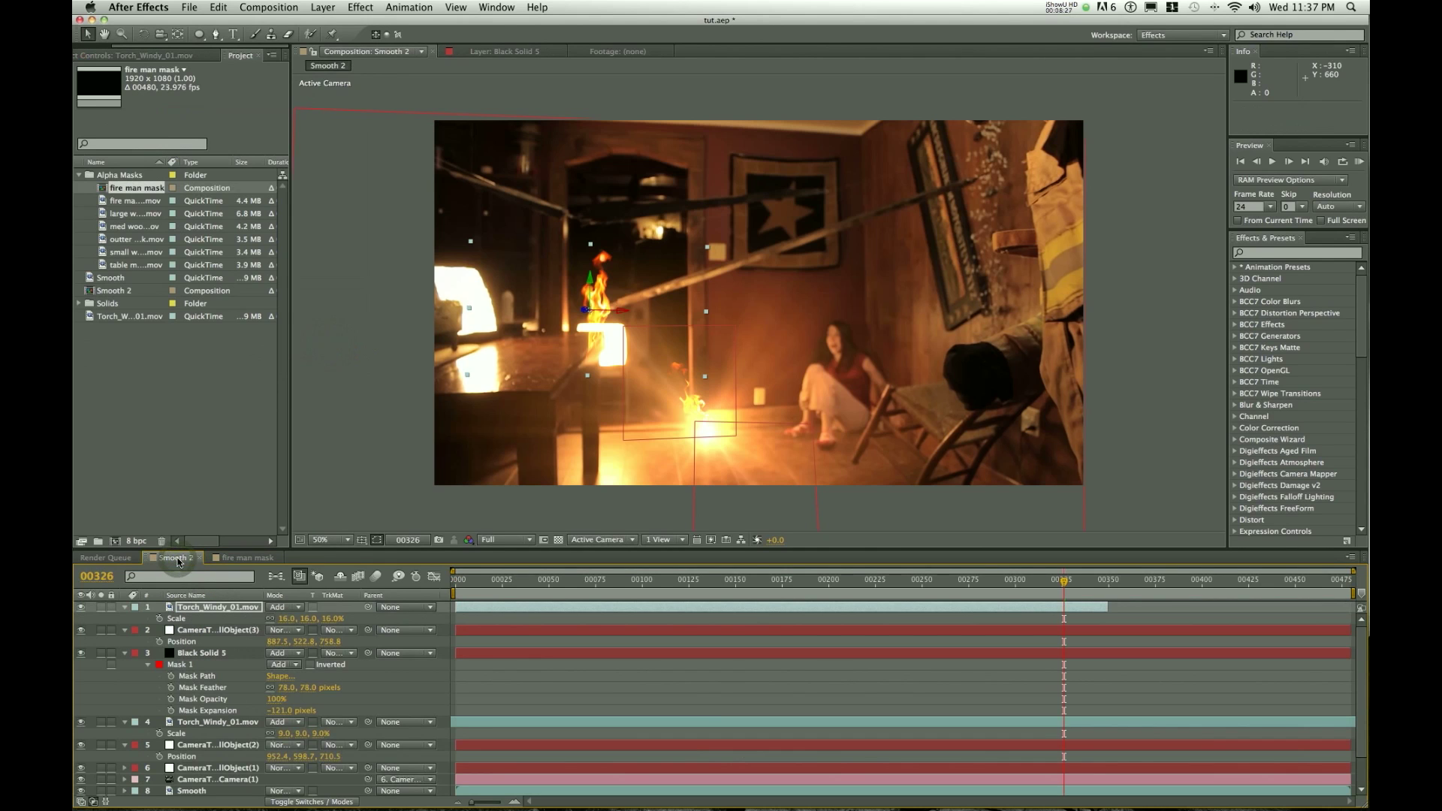
left_click_drag(126, 192, 200, 607)
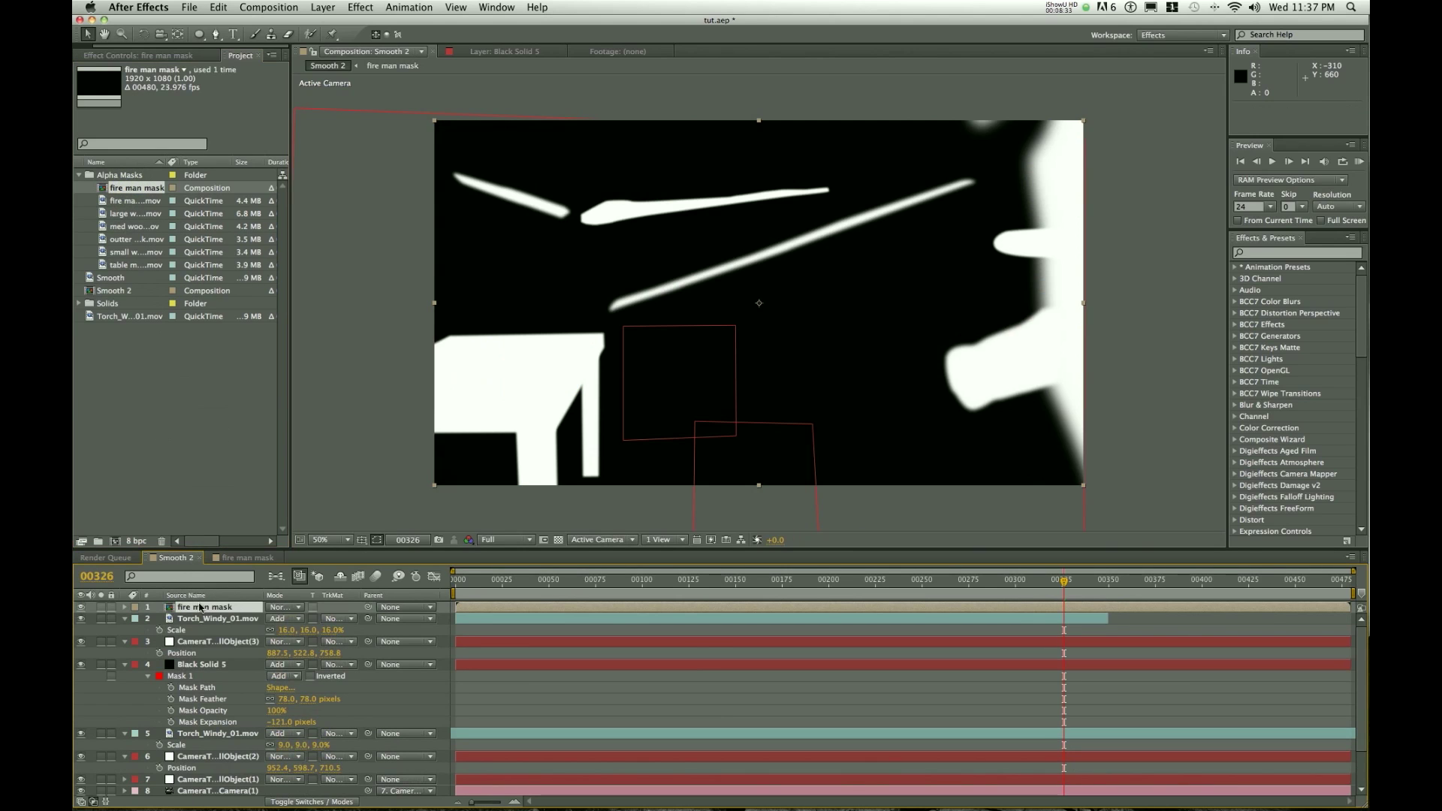
left_click(344, 622)
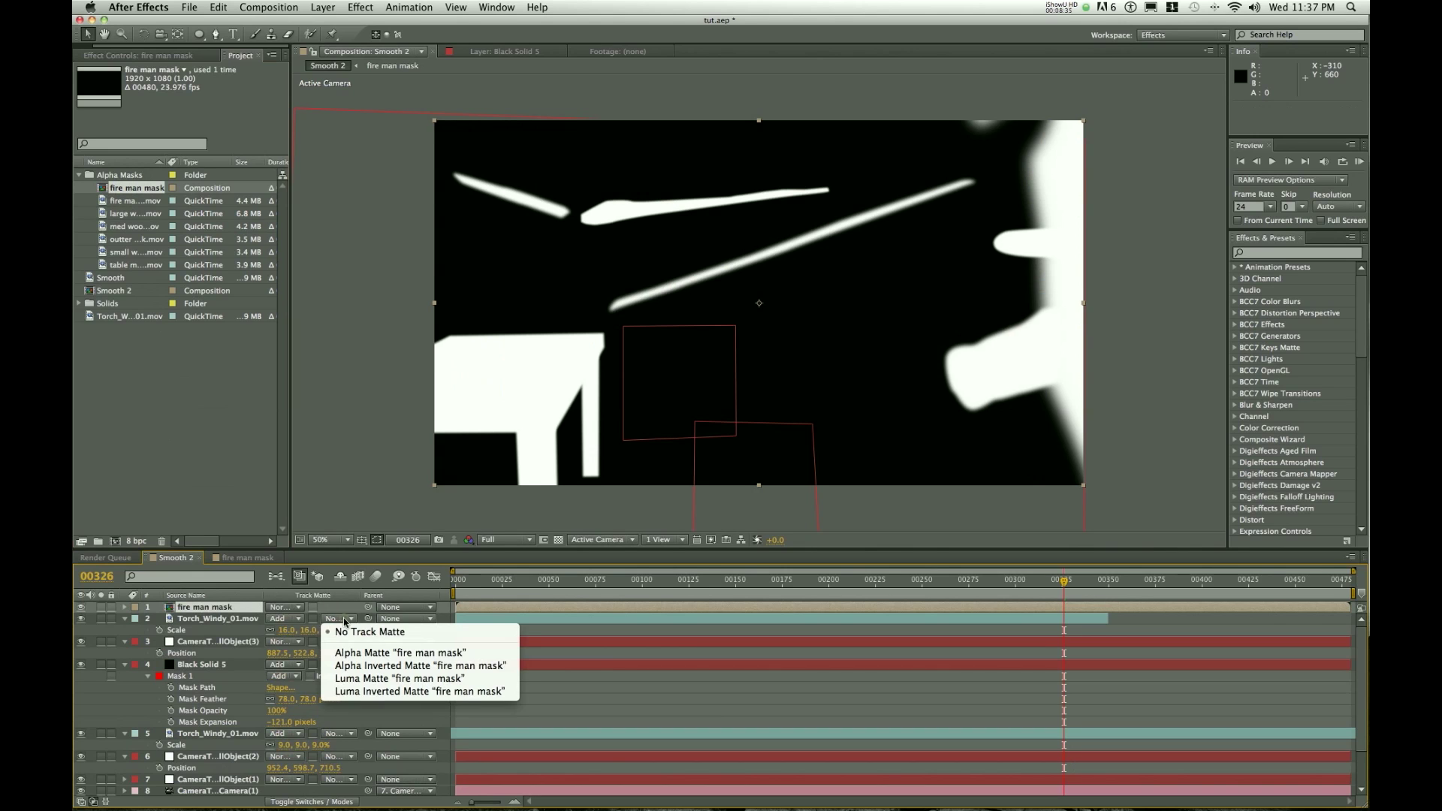
left_click(408, 692)
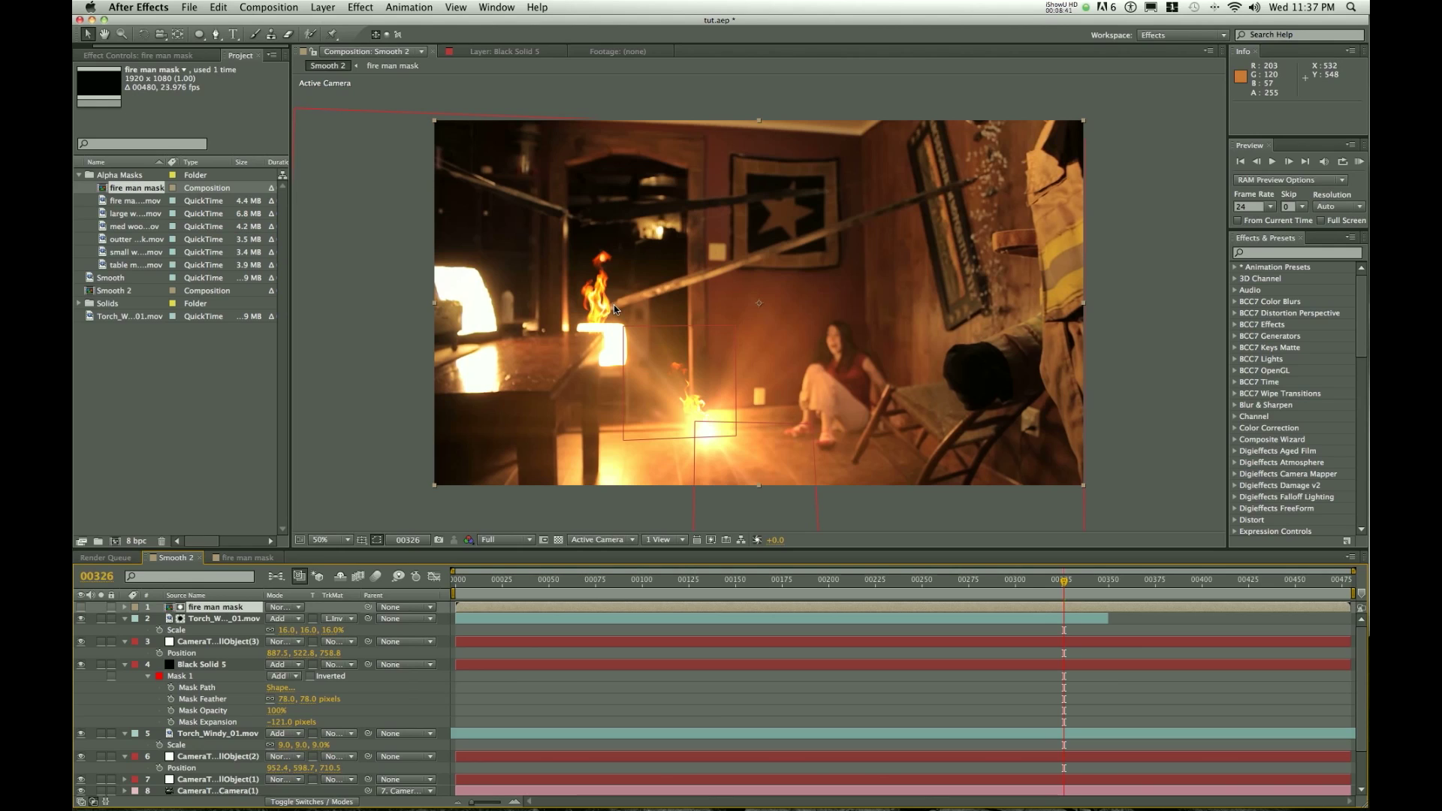
Step: Extend the matted torch layer past the end of the composition and check the flame at earlier frames back to 203
left_click(1103, 617)
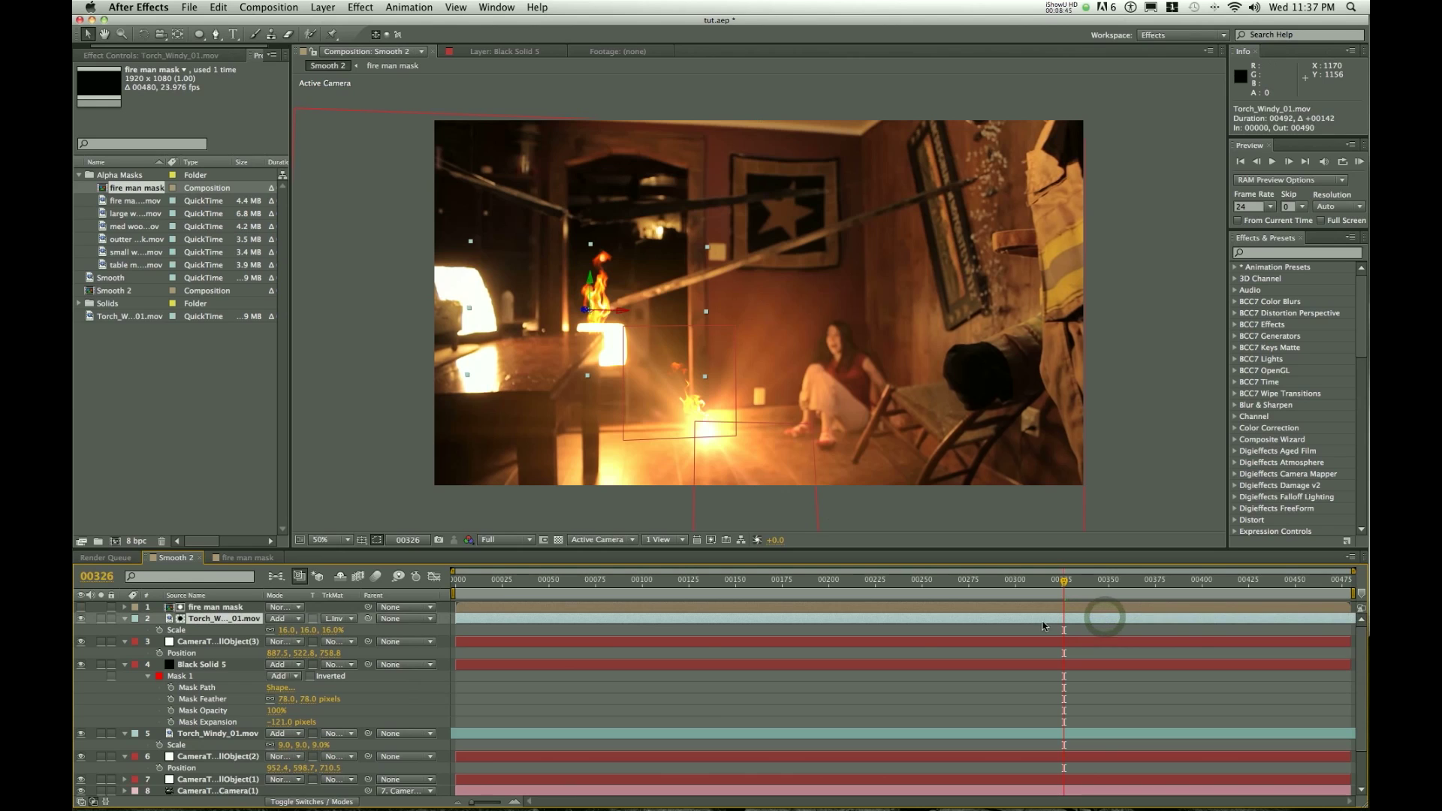
left_click_drag(1061, 579, 998, 580)
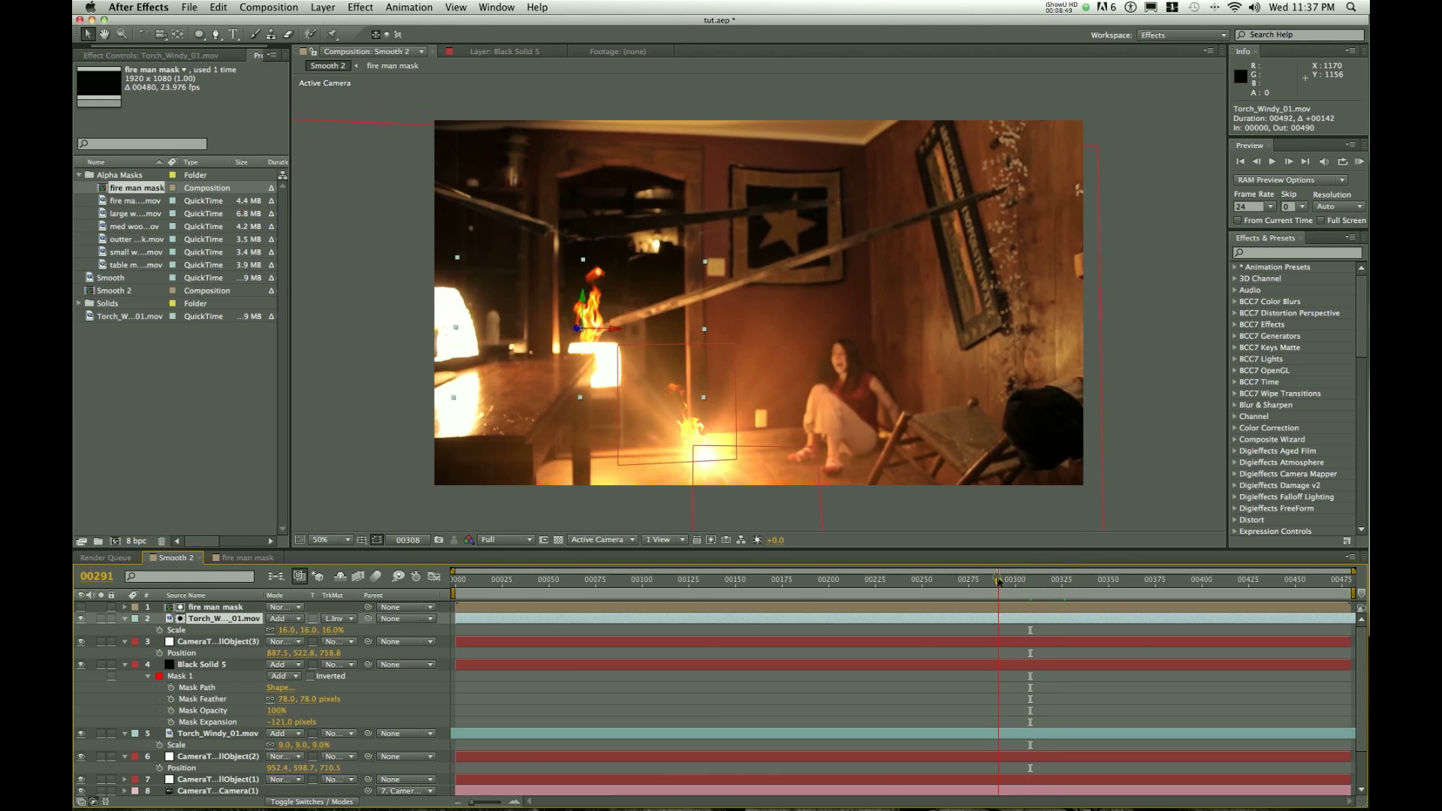
left_click(920, 581)
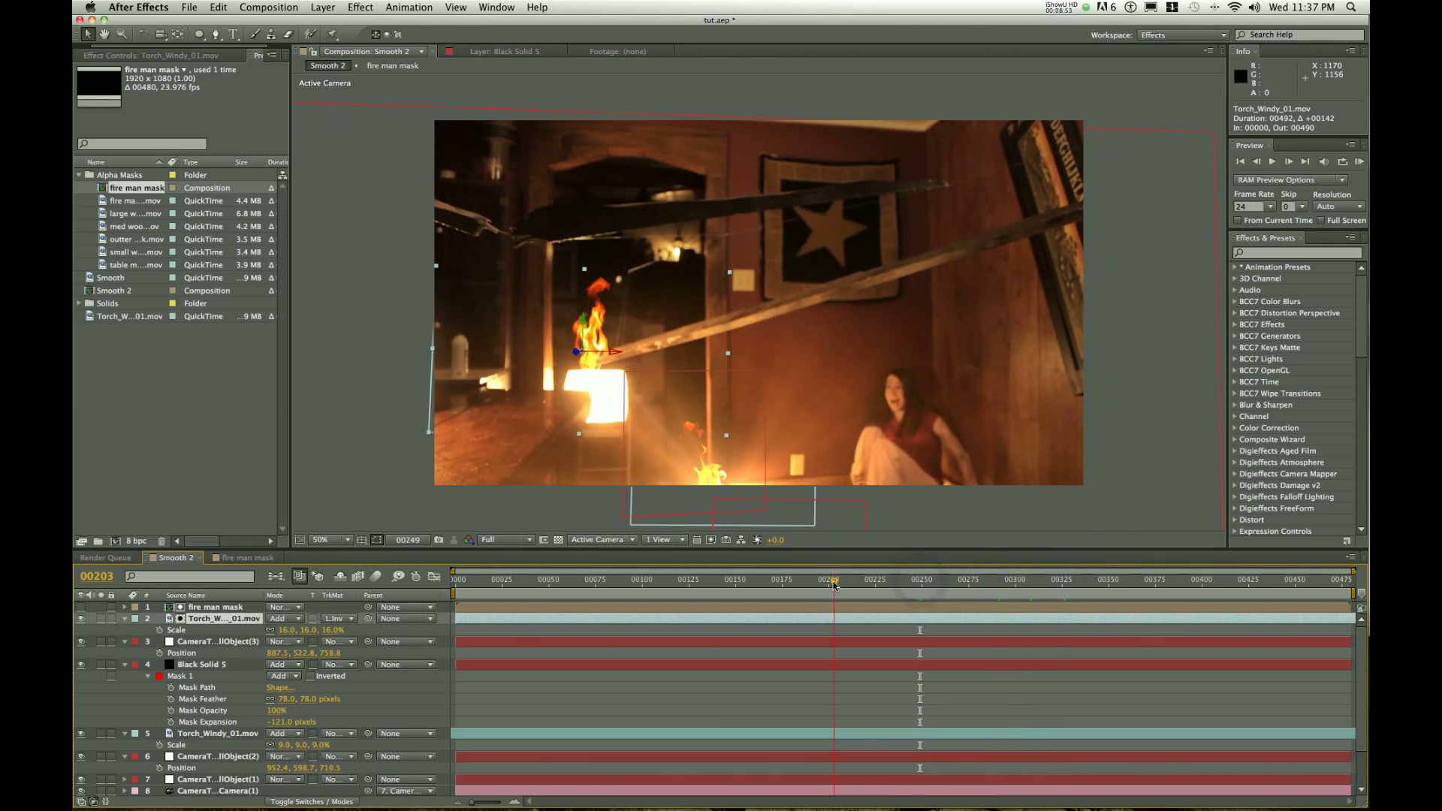
left_click(833, 583)
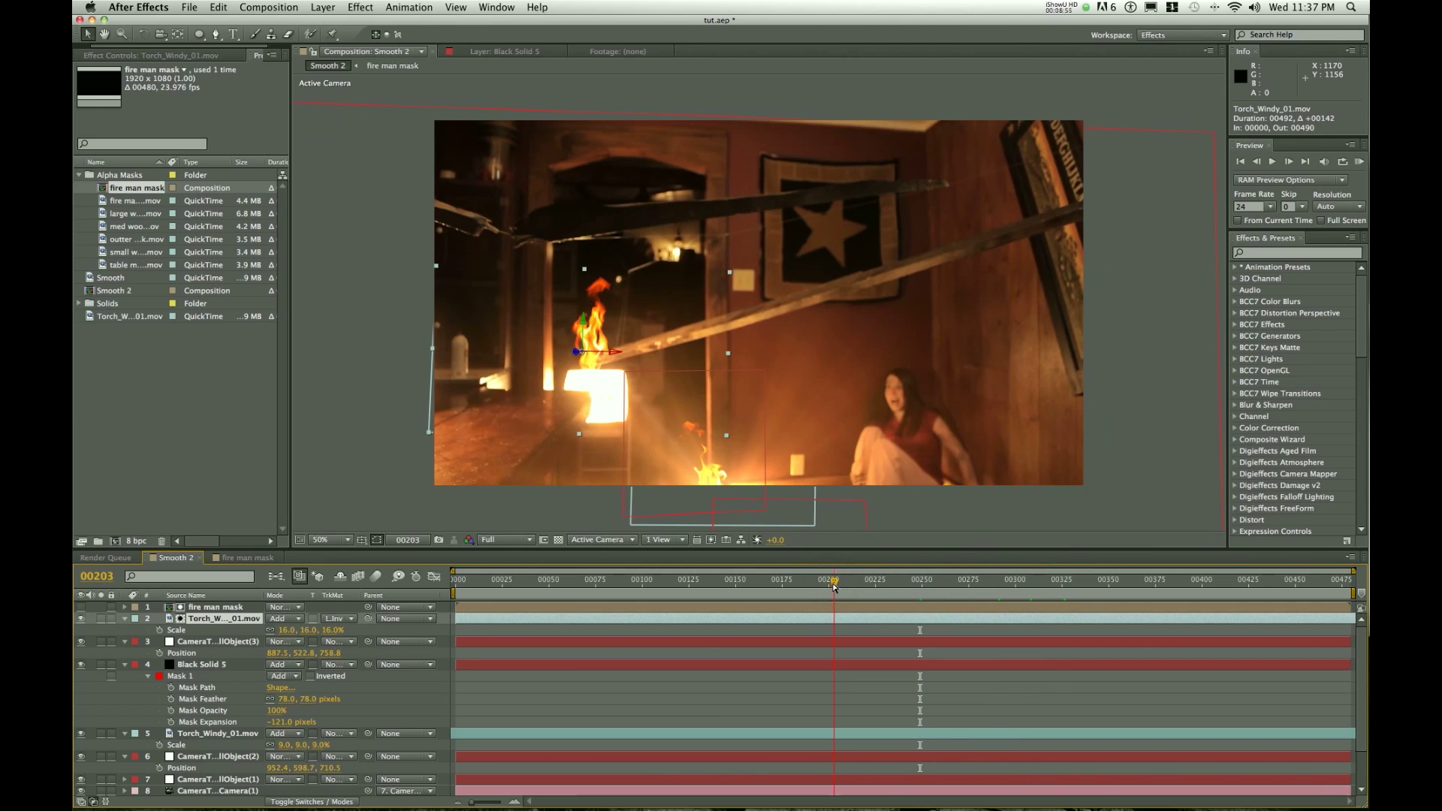